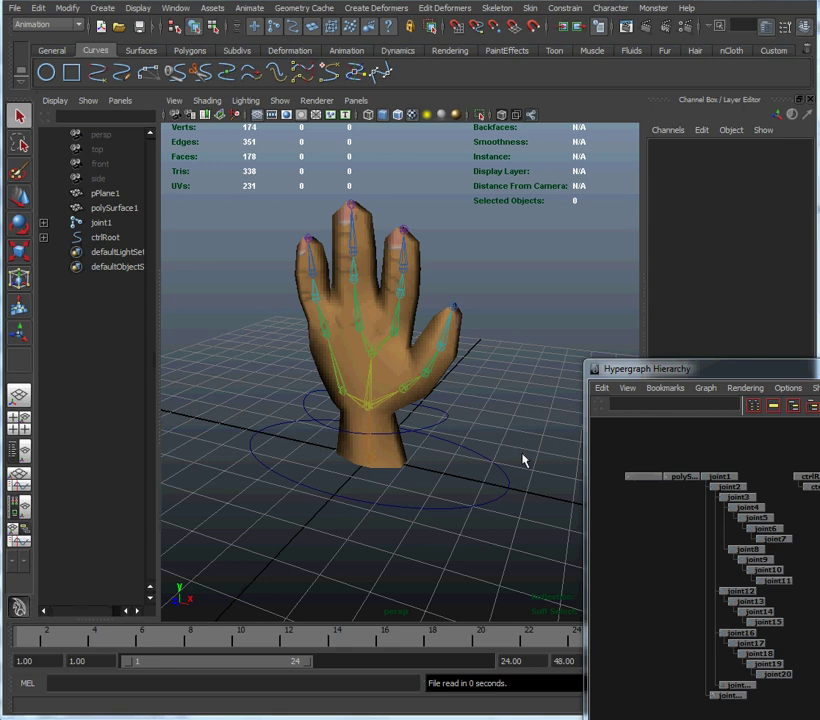
Step: Select the ctrlRoot curve, the large circle below the wrist, and open a new attribute definition for it
{"action": "left_click_drag", "start_coordinate": [521, 420], "coordinate": [480, 489]}
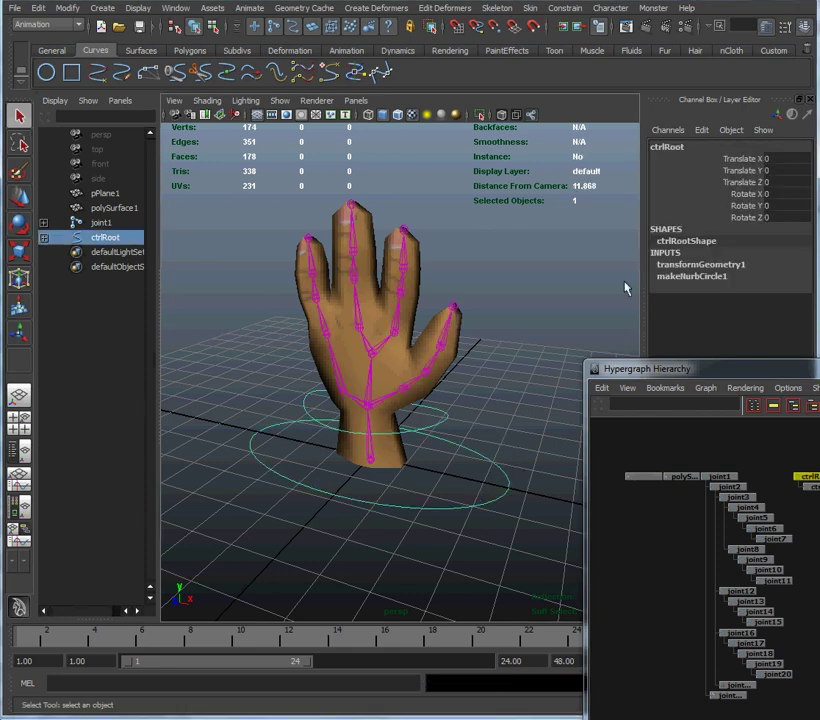
{"action": "left_click", "coordinate": [175, 8]}
{"action": "mouse_move", "coordinate": [202, 47]}
{"action": "left_click", "coordinate": [150, 64]}
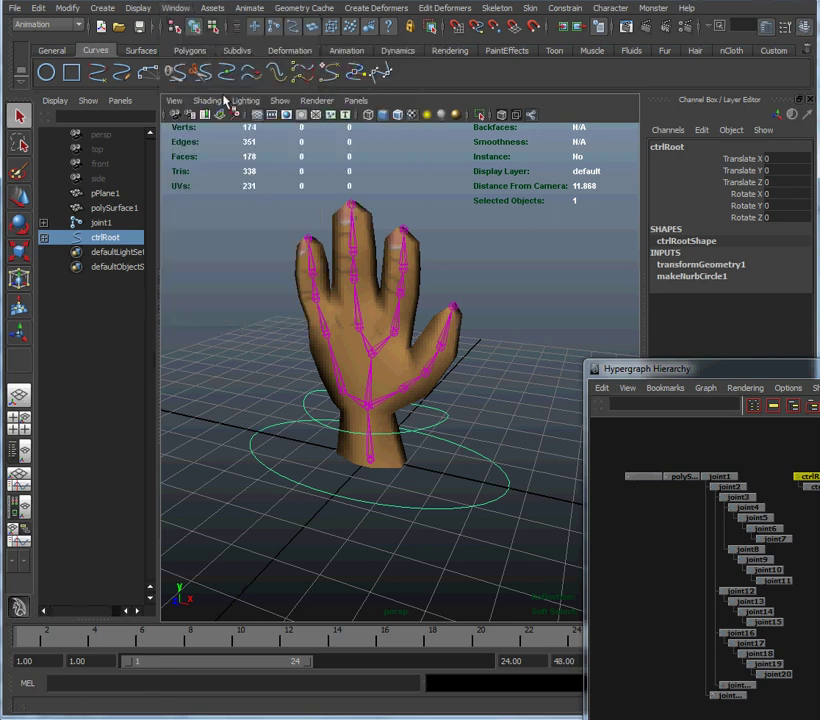
{"action": "key", "text": "ctrl+a"}
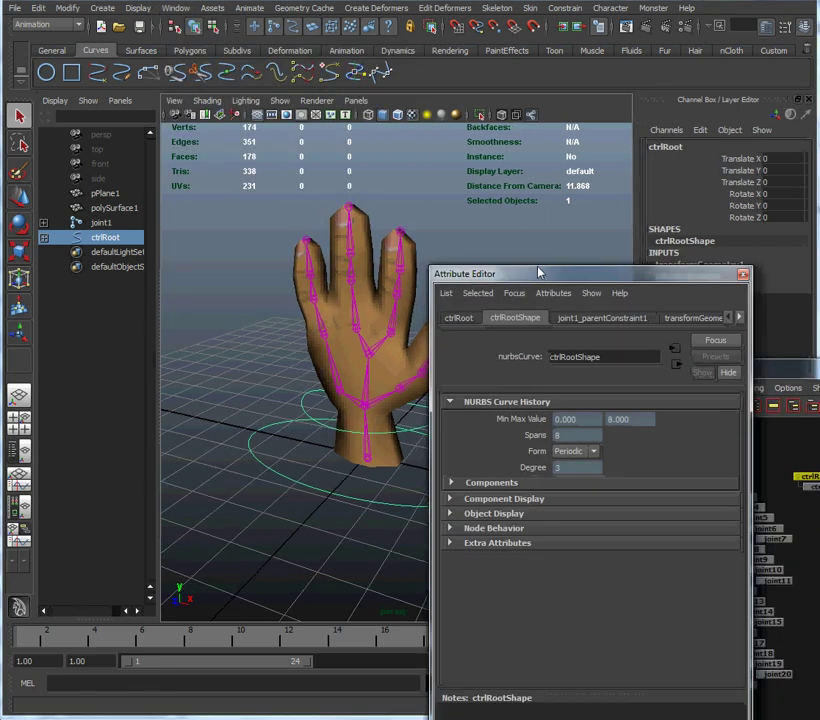
{"action": "left_click_drag", "start_coordinate": [534, 284], "coordinate": [617, 290]}
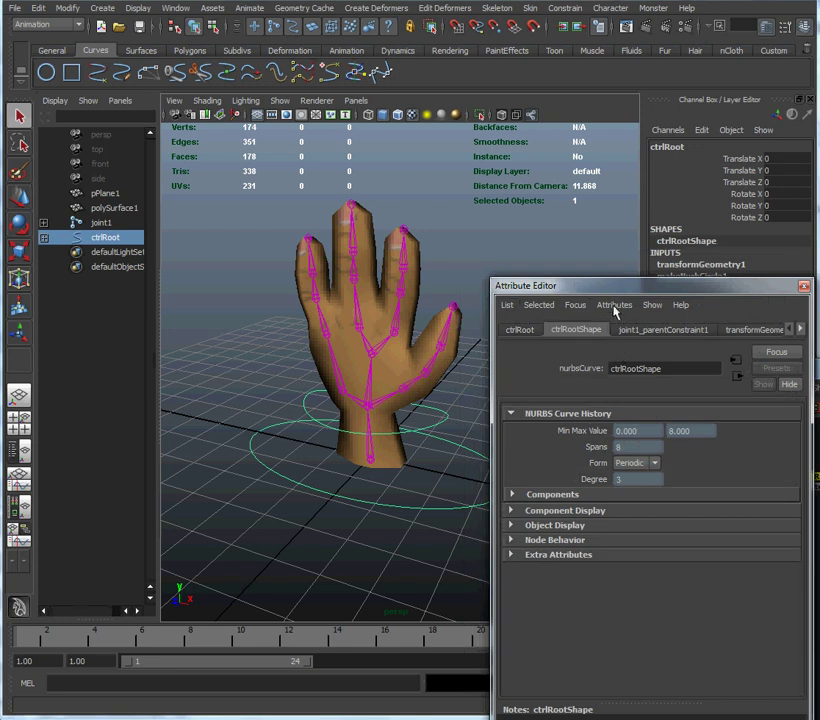
{"action": "left_click", "coordinate": [613, 305]}
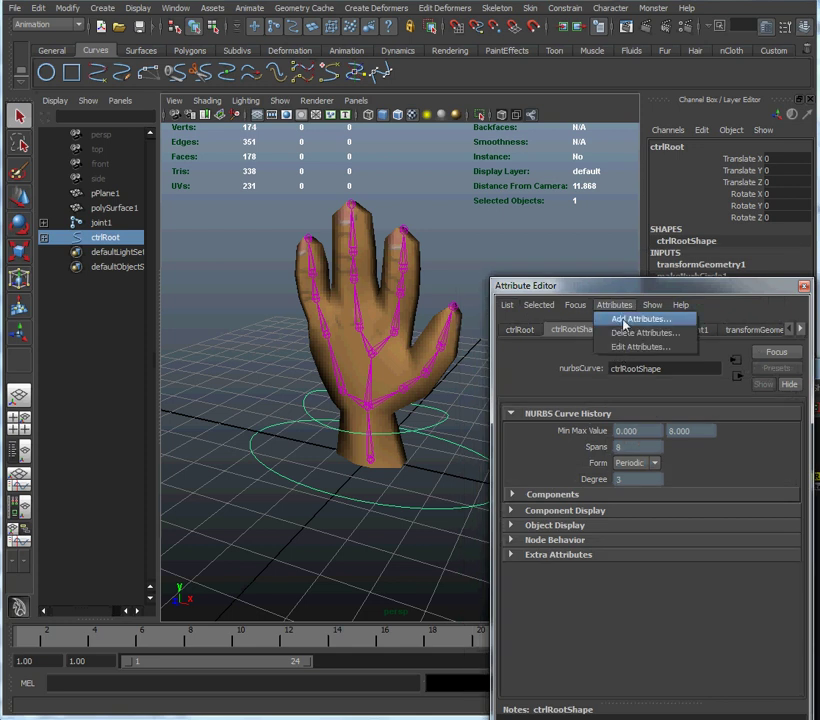
{"action": "left_click", "coordinate": [623, 320]}
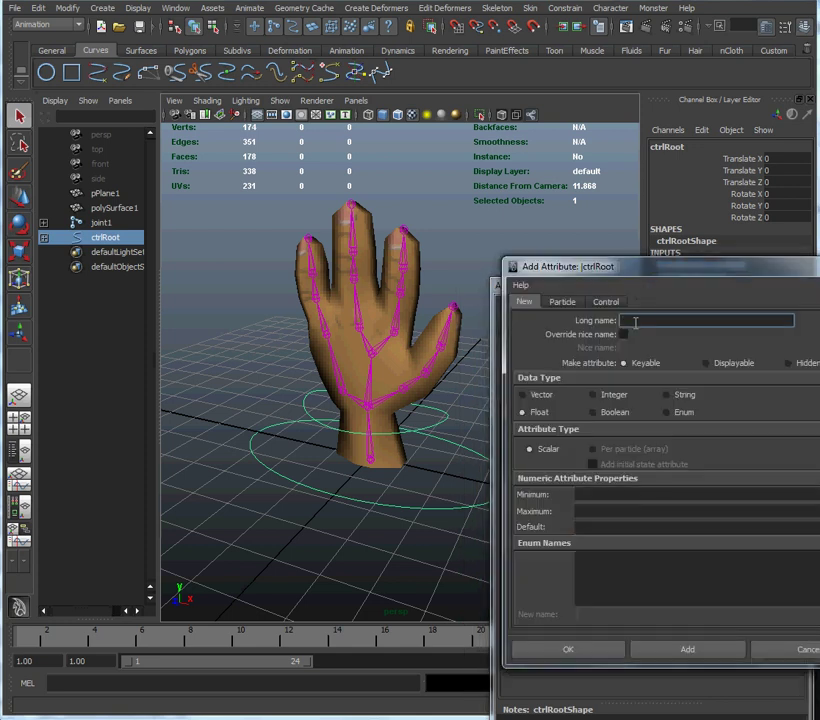
Step: Add a keyable float attribute named fingerCurl1 to ctrlRoot with a minimum of 0 and a maximum of 10
{"action": "type", "text": "fingerCurl1"}
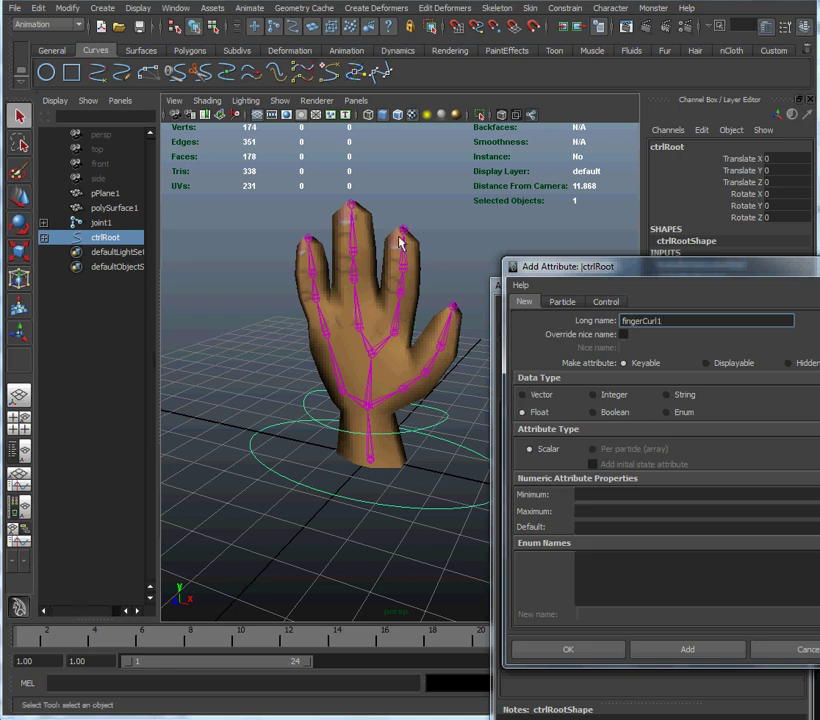
{"action": "left_click", "coordinate": [601, 494]}
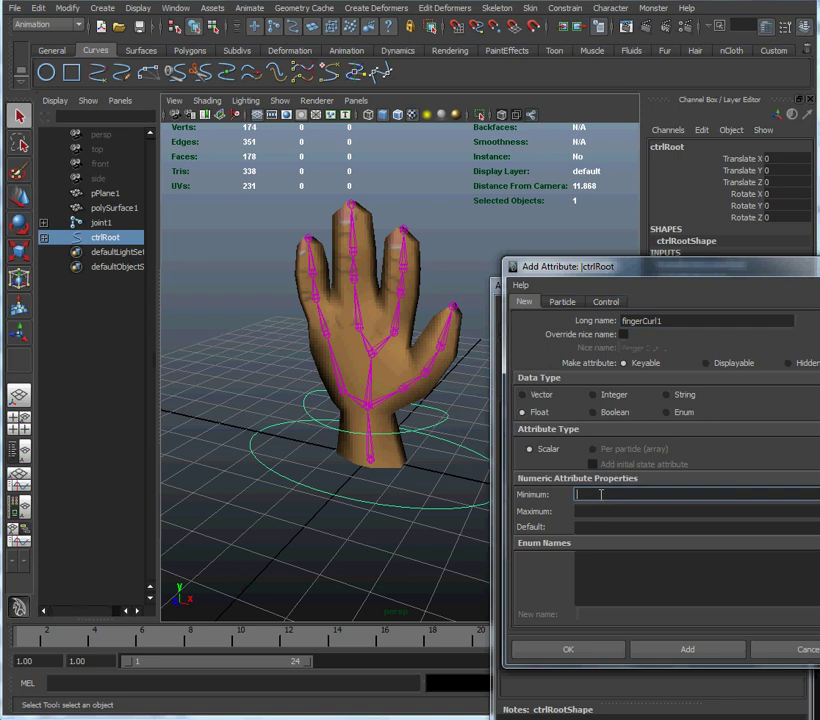
{"action": "type", "text": "0"}
{"action": "left_click", "coordinate": [598, 509]}
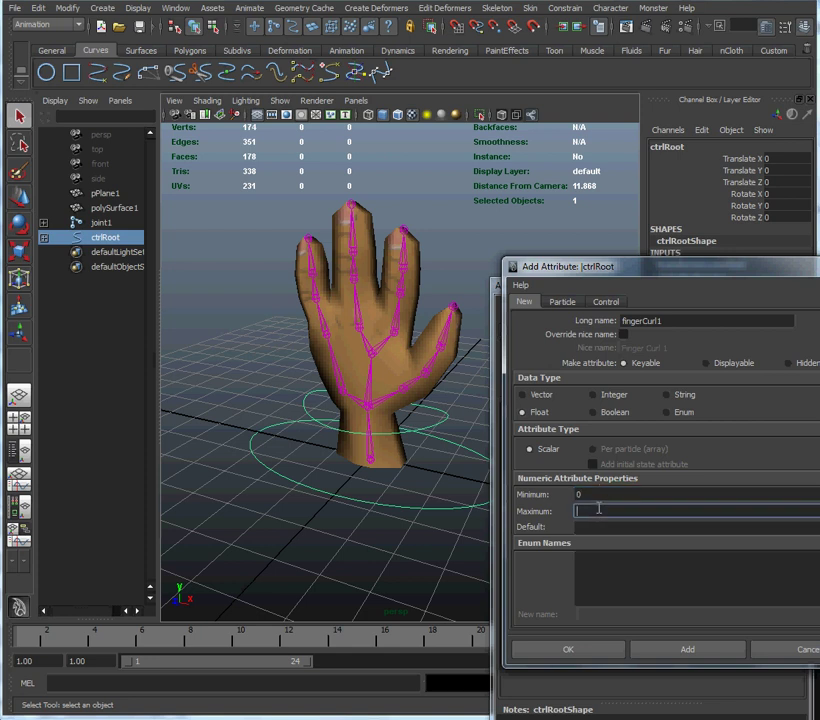
{"action": "type", "text": "10"}
{"action": "left_click", "coordinate": [598, 650]}
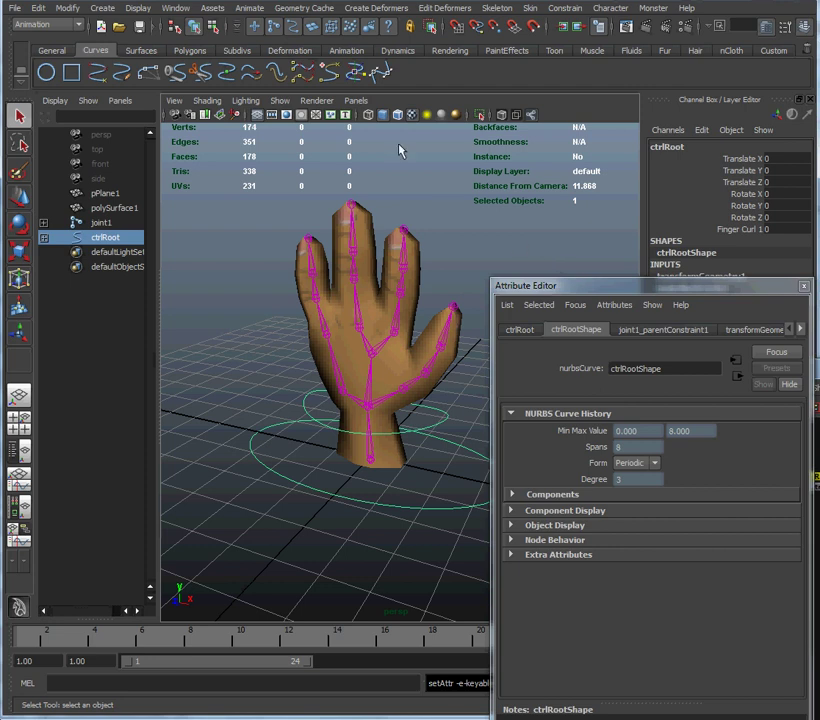
Step: Open Set Driven Key, load ctrlRoot as the driver and choose its Finger Curl 1 attribute
{"action": "left_click", "coordinate": [252, 8]}
{"action": "mouse_move", "coordinate": [328, 104]}
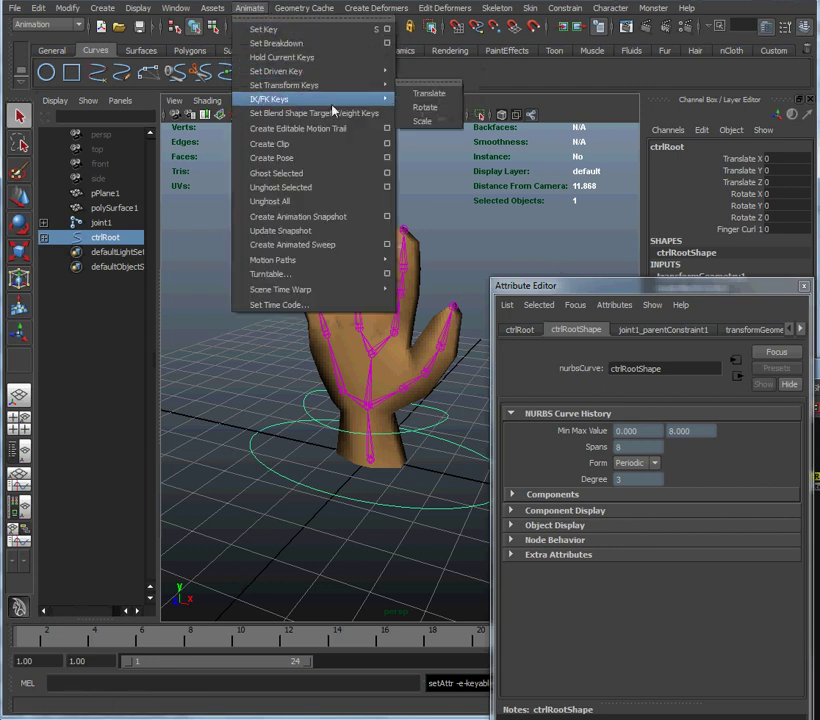
{"action": "mouse_move", "coordinate": [375, 71]}
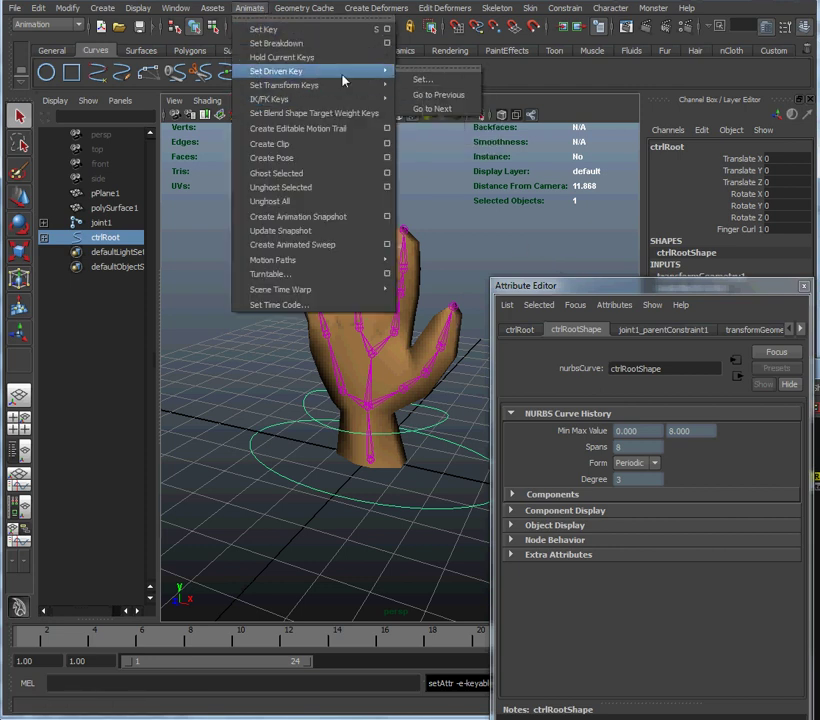
{"action": "left_click", "coordinate": [418, 81]}
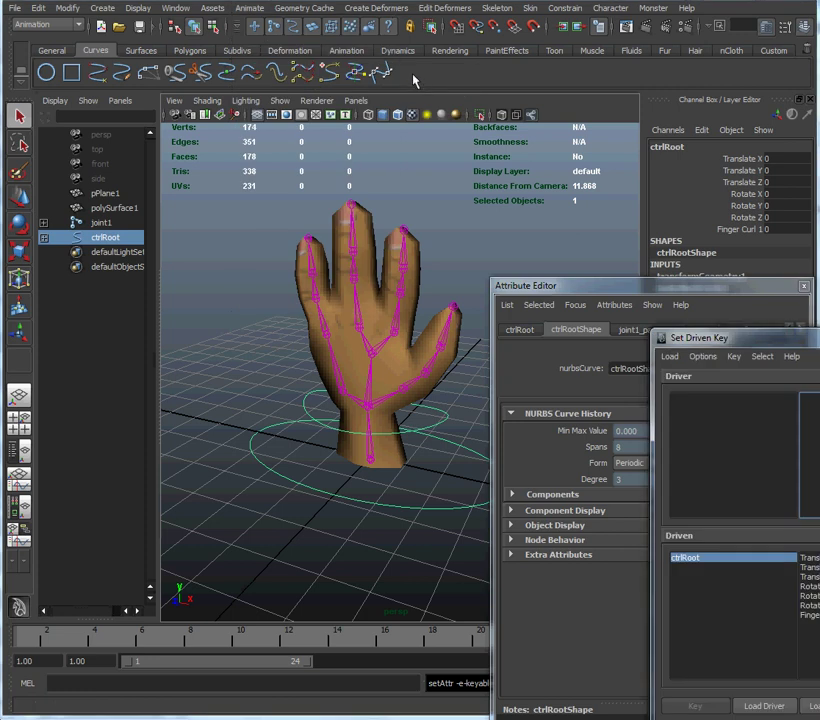
{"action": "left_click_drag", "start_coordinate": [741, 343], "coordinate": [109, 293]}
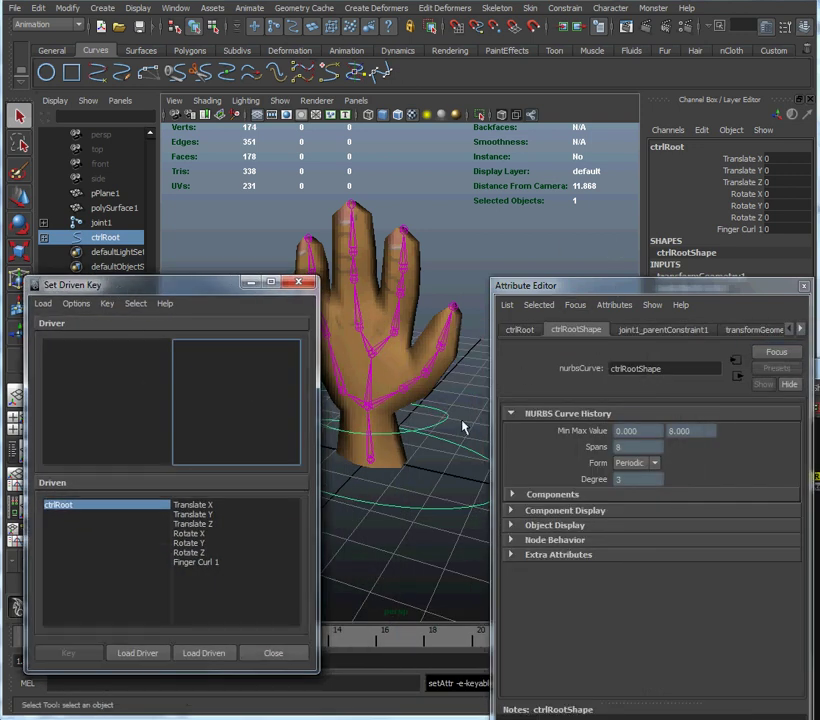
{"action": "left_click", "coordinate": [457, 461]}
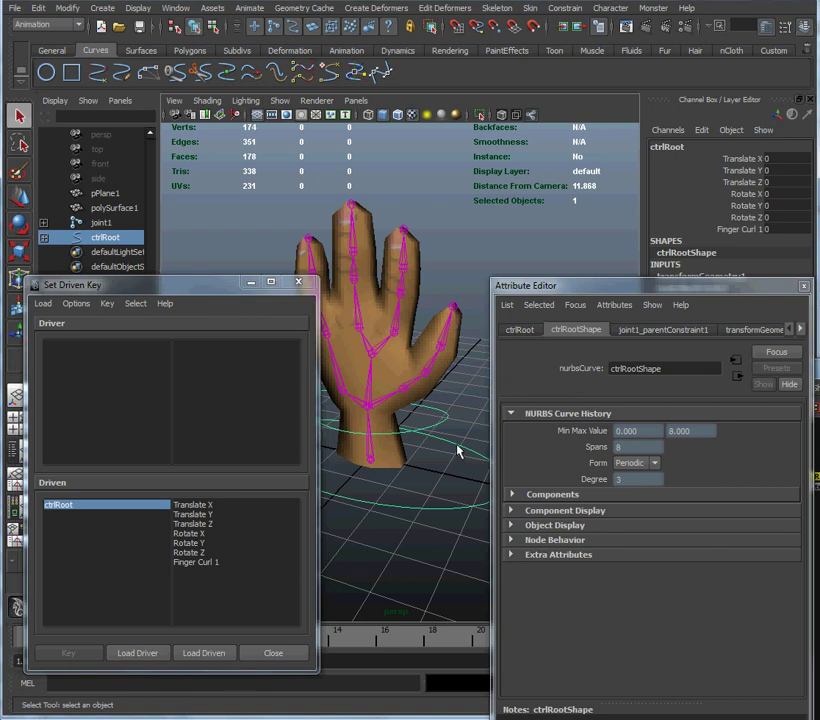
{"action": "key", "text": "ctrl+h"}
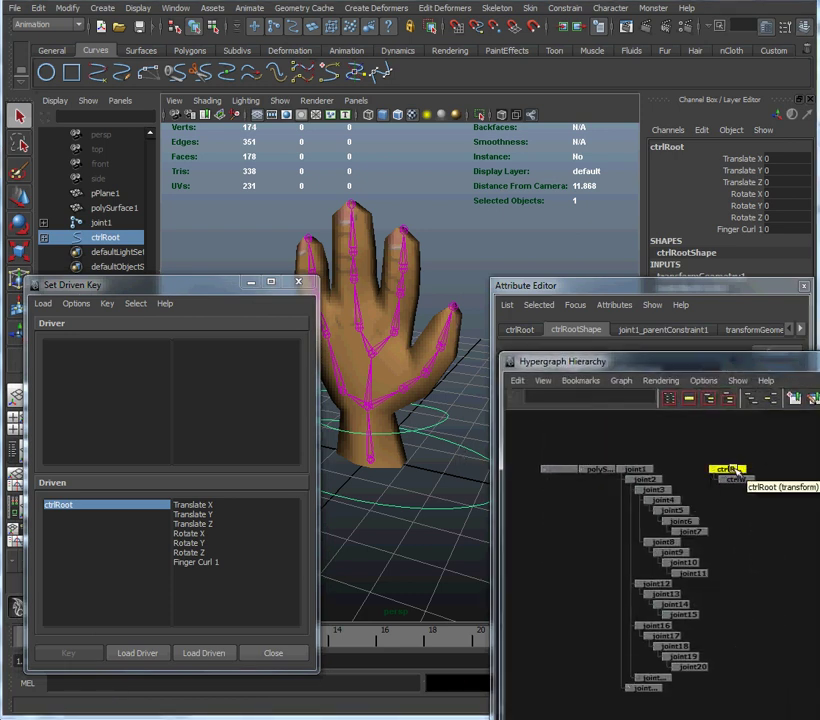
{"action": "left_click", "coordinate": [122, 654]}
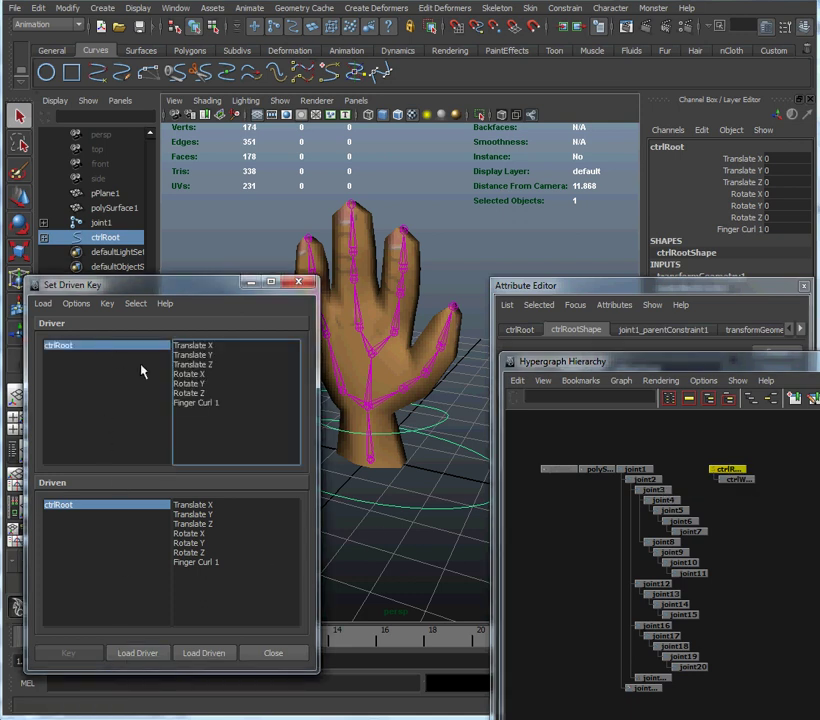
{"action": "left_click", "coordinate": [192, 403]}
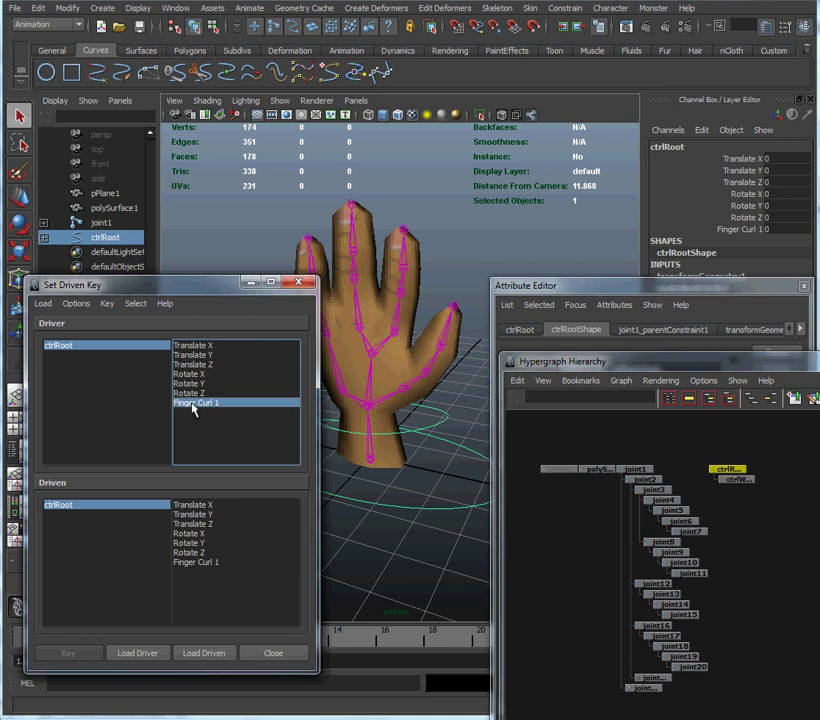
Step: Move the Attribute Editor, Hypergraph and Set Driven Key windows away so the hand and its channel values are unobstructed
{"action": "left_click", "coordinate": [543, 287]}
{"action": "left_click_drag", "start_coordinate": [543, 287], "coordinate": [819, 190]}
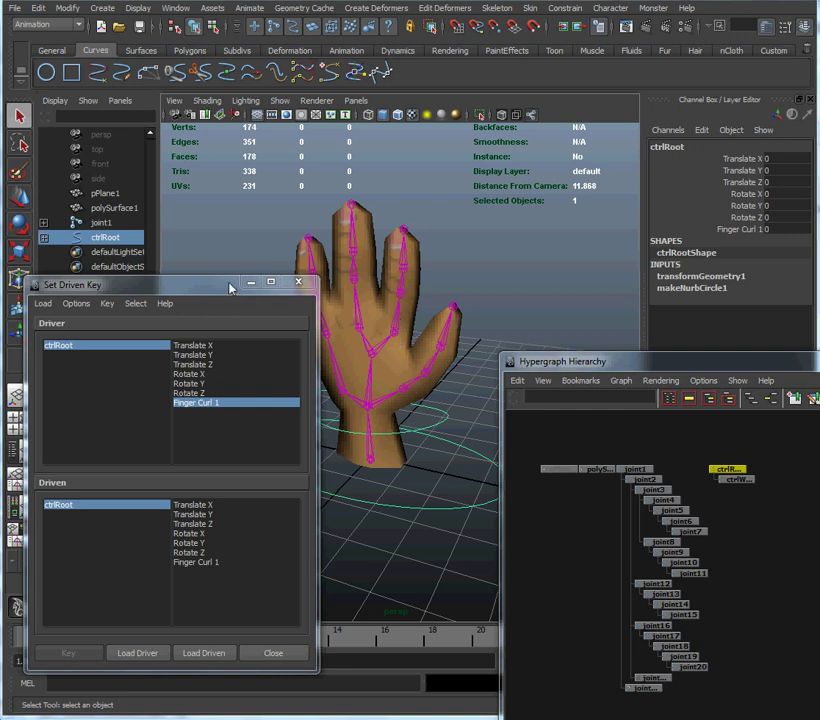
{"action": "left_click_drag", "start_coordinate": [190, 290], "coordinate": [390, 421]}
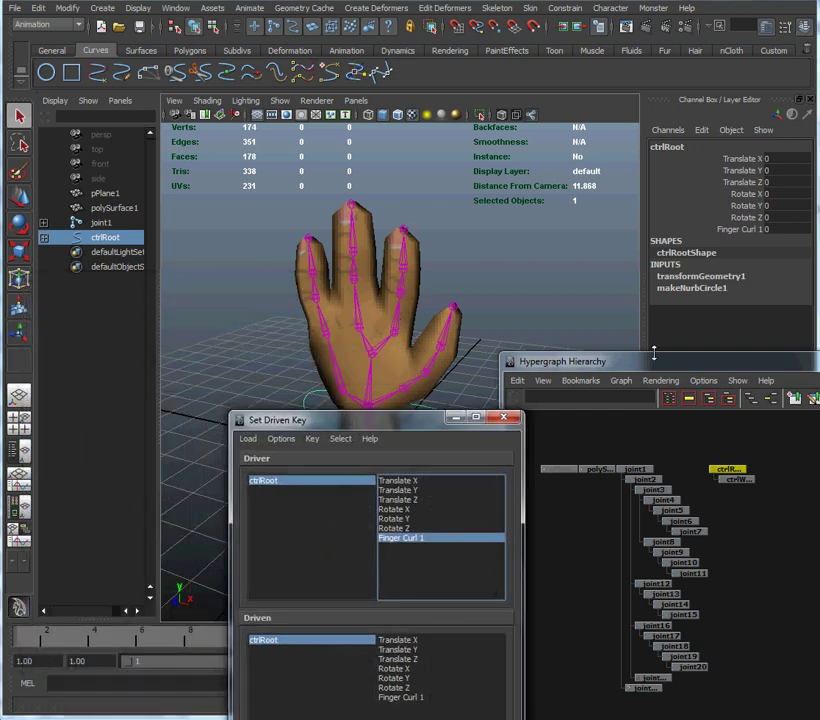
{"action": "left_click_drag", "start_coordinate": [614, 368], "coordinate": [819, 366]}
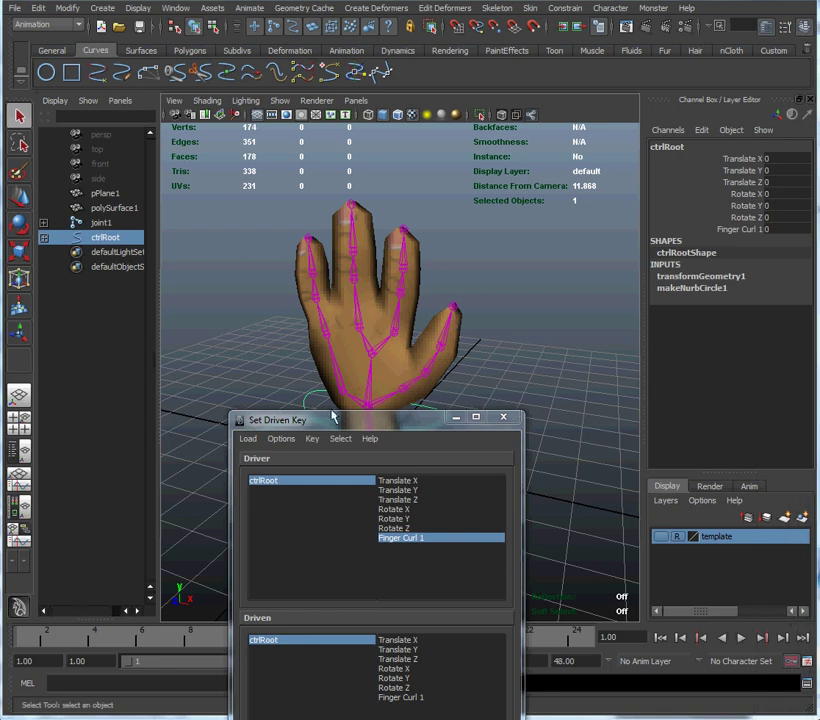
{"action": "left_click_drag", "start_coordinate": [343, 430], "coordinate": [624, 408]}
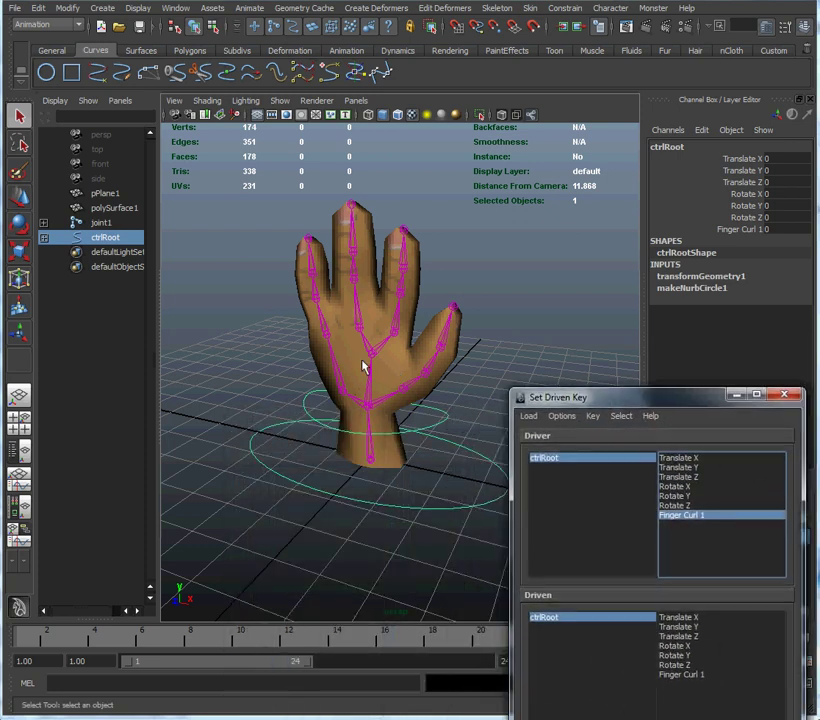
Step: Select joint8 at the base of the finger next to the thumb and examine the rotation axes along its chain
{"action": "right_click_drag", "start_coordinate": [333, 325], "coordinate": [470, 340], "text": "alt"}
{"action": "middle_click_drag", "start_coordinate": [470, 340], "coordinate": [385, 412], "text": "alt"}
{"action": "right_click_drag", "start_coordinate": [385, 412], "coordinate": [366, 462], "text": "alt"}
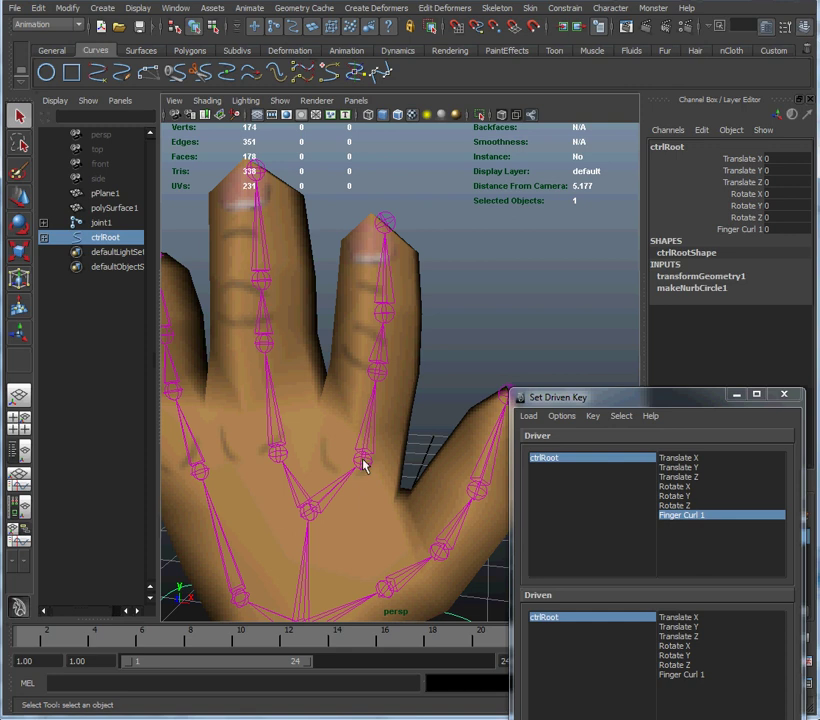
{"action": "left_click", "coordinate": [364, 463]}
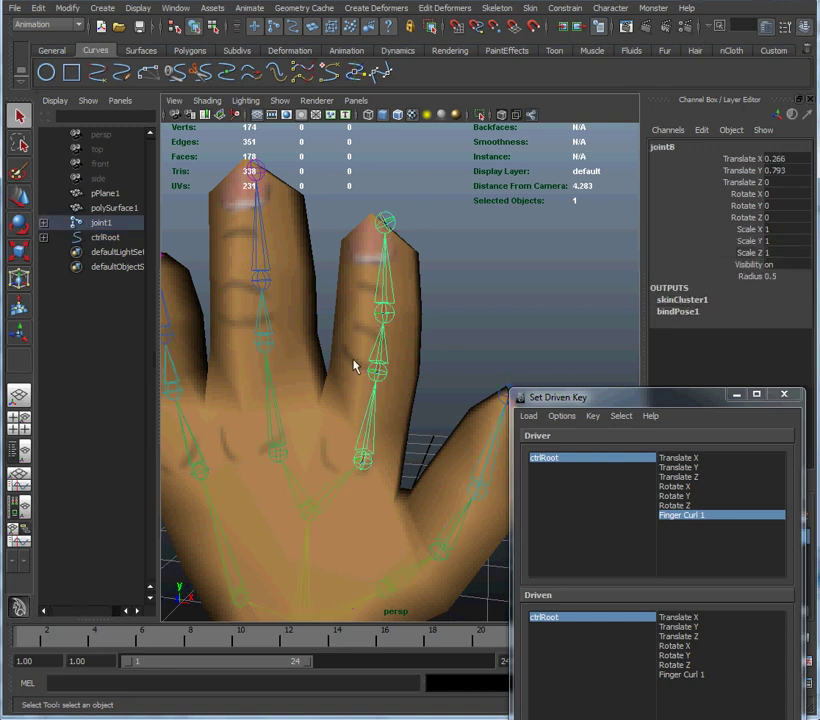
{"action": "right_click_drag", "start_coordinate": [359, 362], "coordinate": [372, 405], "text": "alt"}
{"action": "middle_click_drag", "start_coordinate": [339, 390], "coordinate": [362, 361], "text": "alt"}
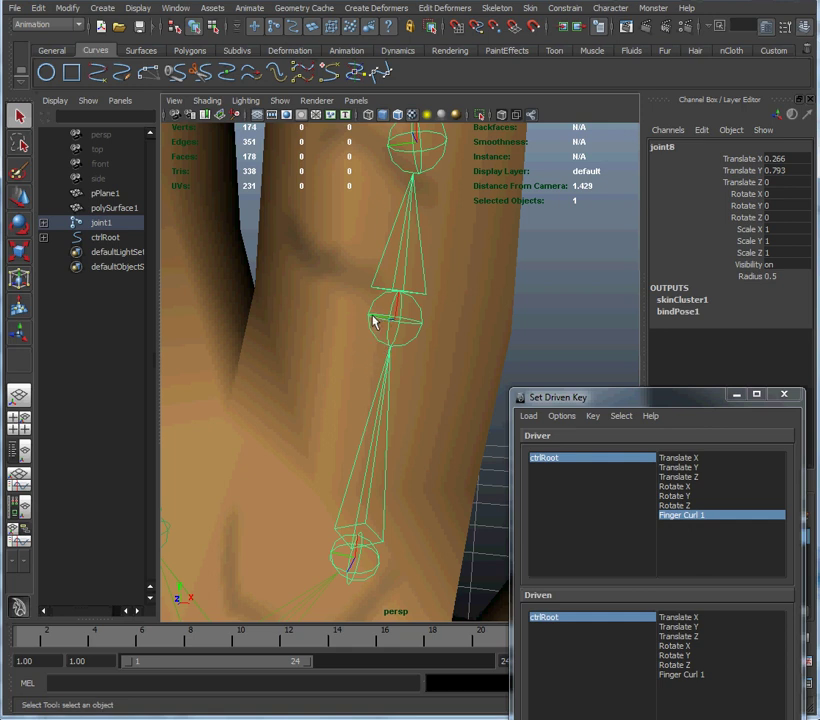
{"action": "left_click_drag", "start_coordinate": [387, 355], "coordinate": [412, 390], "text": "alt"}
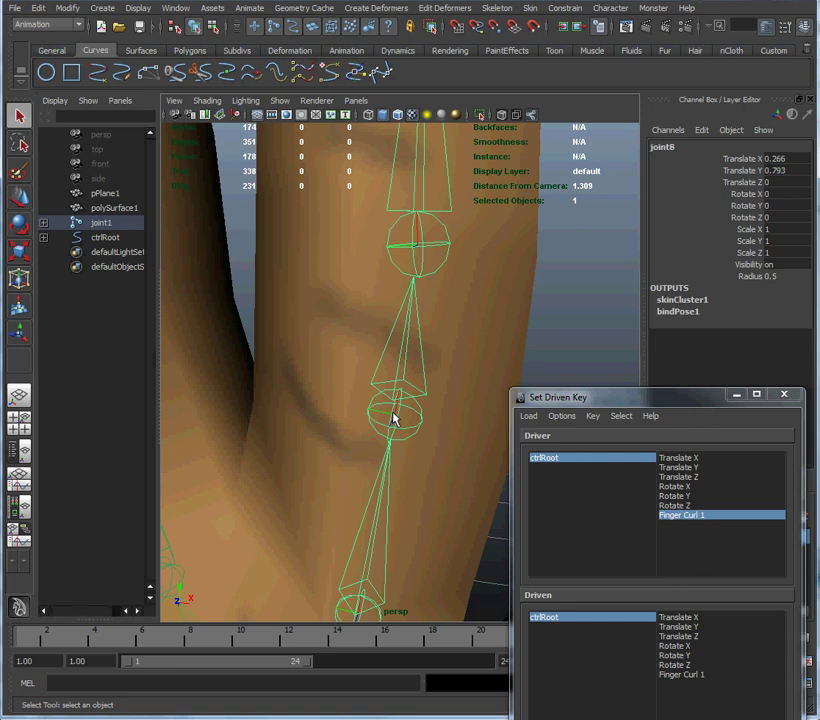
{"action": "left_click_drag", "start_coordinate": [395, 247], "coordinate": [426, 251], "text": "alt"}
{"action": "right_click_drag", "start_coordinate": [415, 295], "coordinate": [379, 289], "text": "alt"}
{"action": "left_click_drag", "start_coordinate": [379, 289], "coordinate": [407, 292], "text": "alt"}
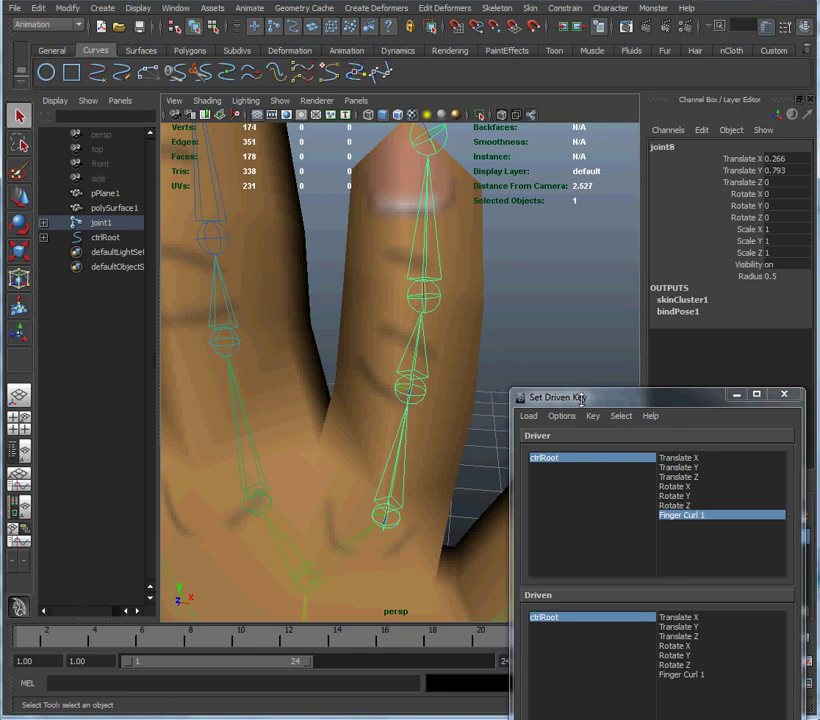
Step: Add joint9 and joint10 to the joint8 selection in the Hypergraph hierarchy
{"action": "left_click_drag", "start_coordinate": [690, 297], "coordinate": [608, 297]}
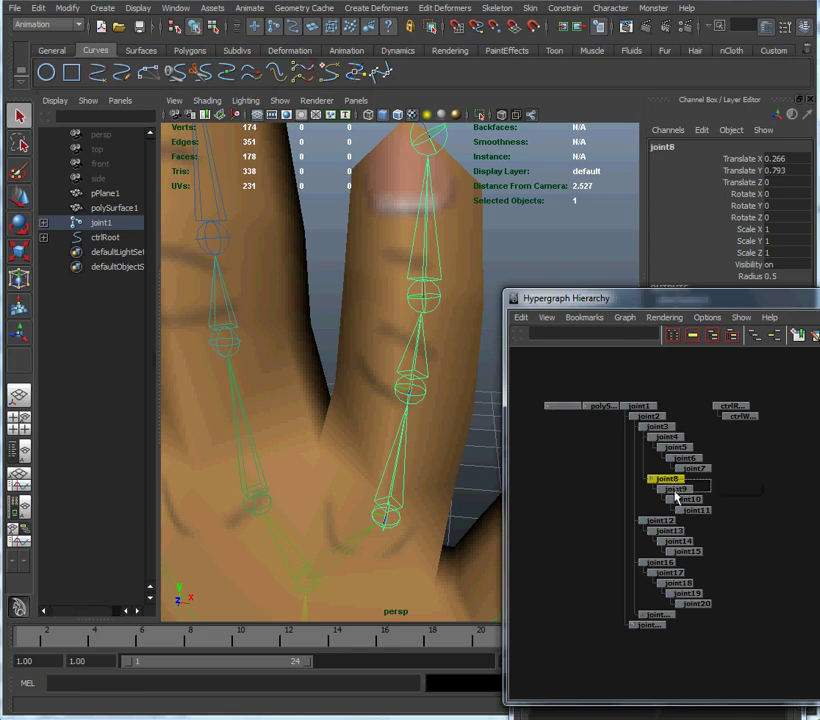
{"action": "left_click_drag", "start_coordinate": [692, 486], "coordinate": [666, 503], "text": "shift"}
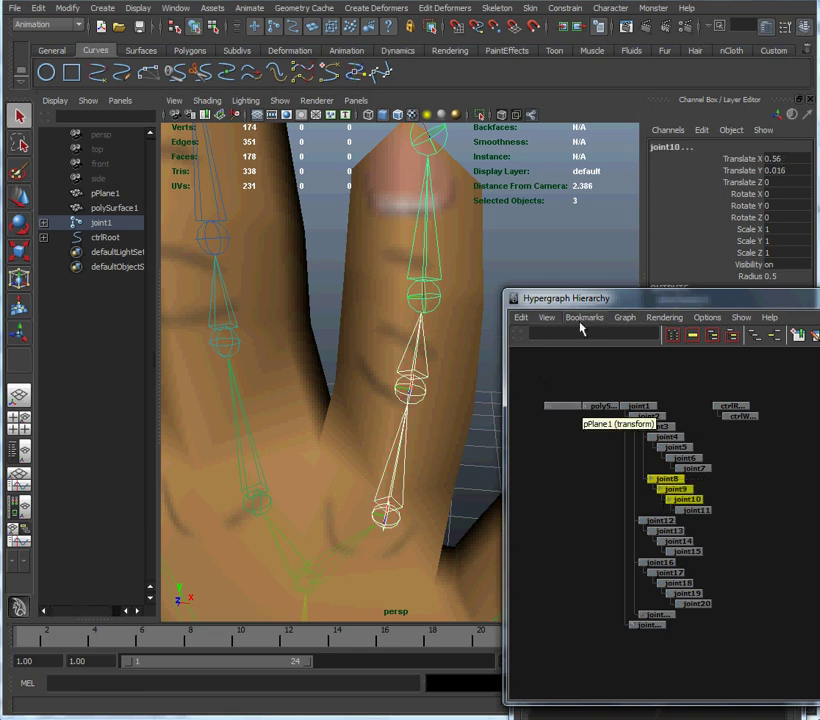
{"action": "left_click_drag", "start_coordinate": [581, 305], "coordinate": [819, 389]}
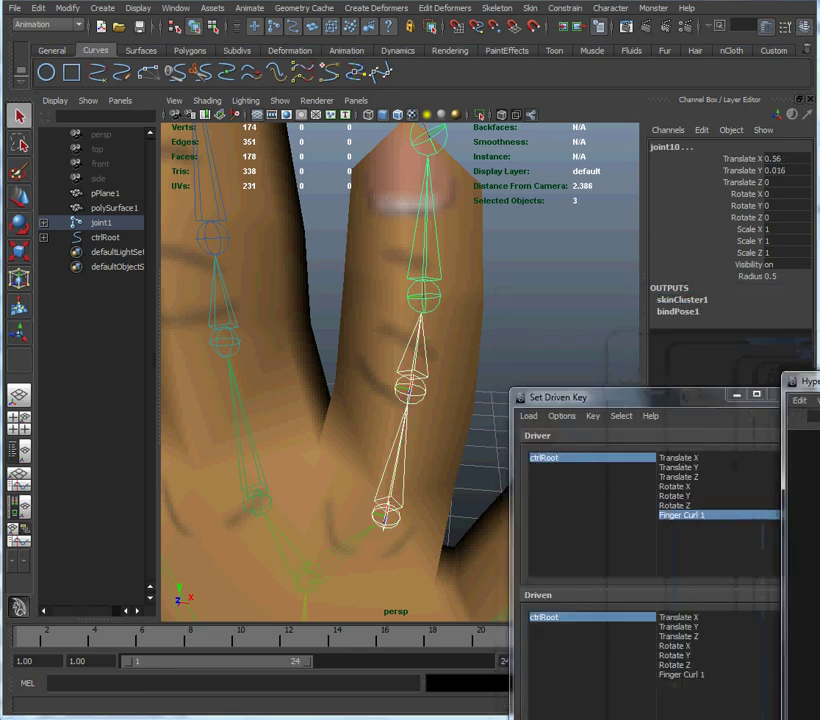
Step: Load joint8, joint9 and joint10 as the driven objects and choose Rotate Y for all three
{"action": "left_click_drag", "start_coordinate": [690, 405], "coordinate": [637, 320]}
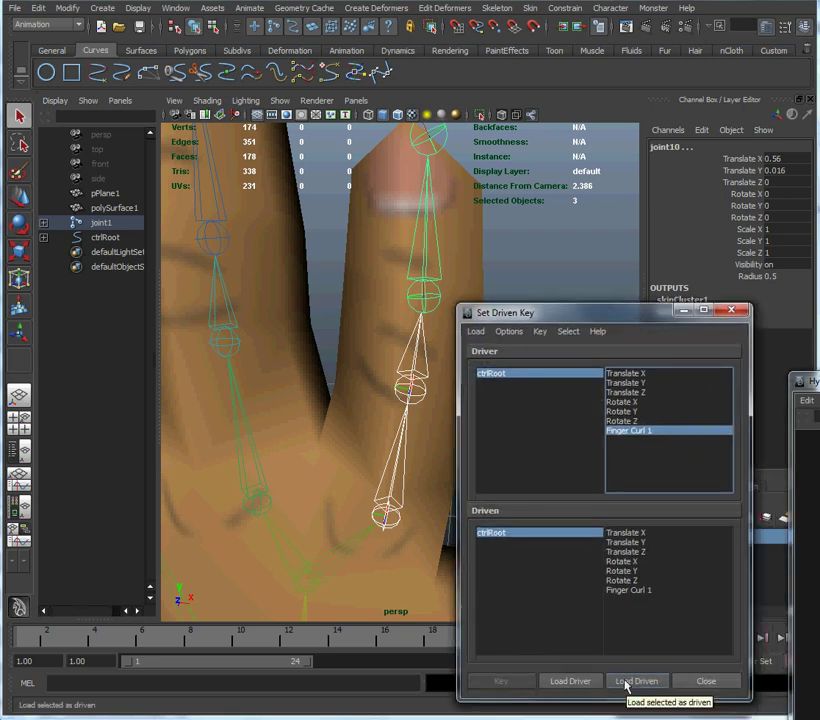
{"action": "left_click", "coordinate": [614, 682]}
{"action": "left_click_drag", "start_coordinate": [482, 534], "coordinate": [503, 556]}
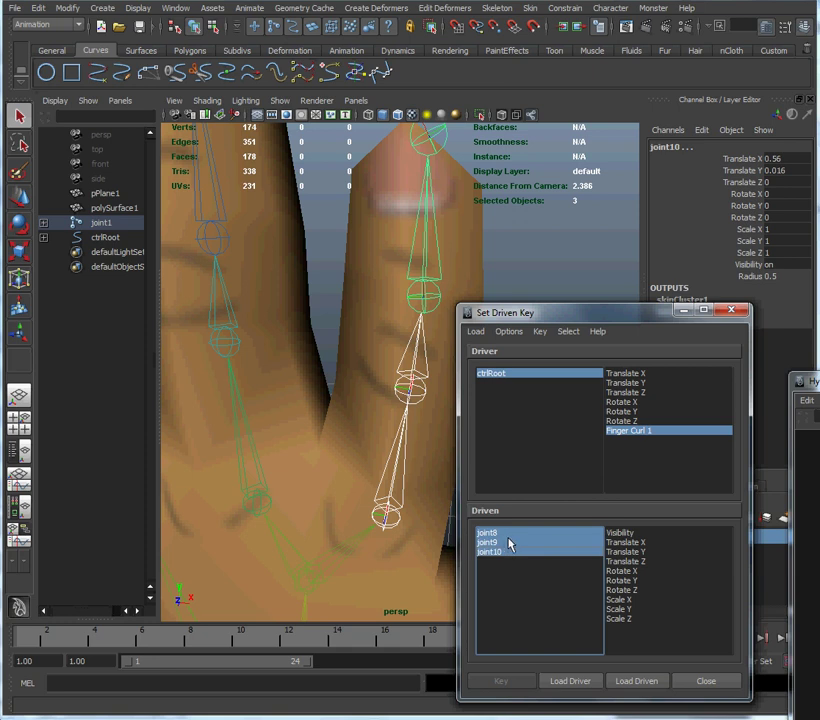
{"action": "left_click", "coordinate": [628, 580]}
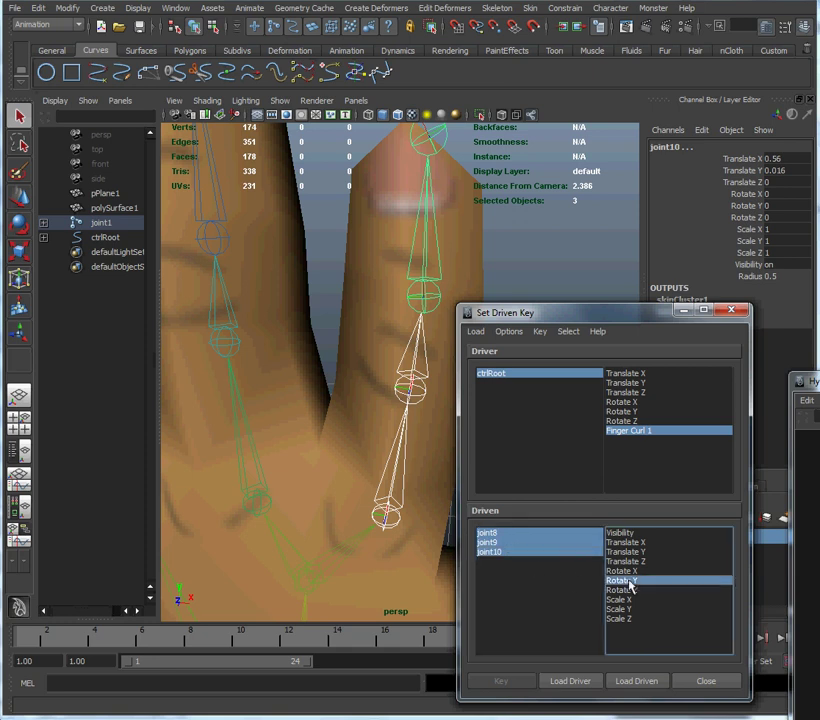
{"action": "left_click_drag", "start_coordinate": [576, 323], "coordinate": [606, 346]}
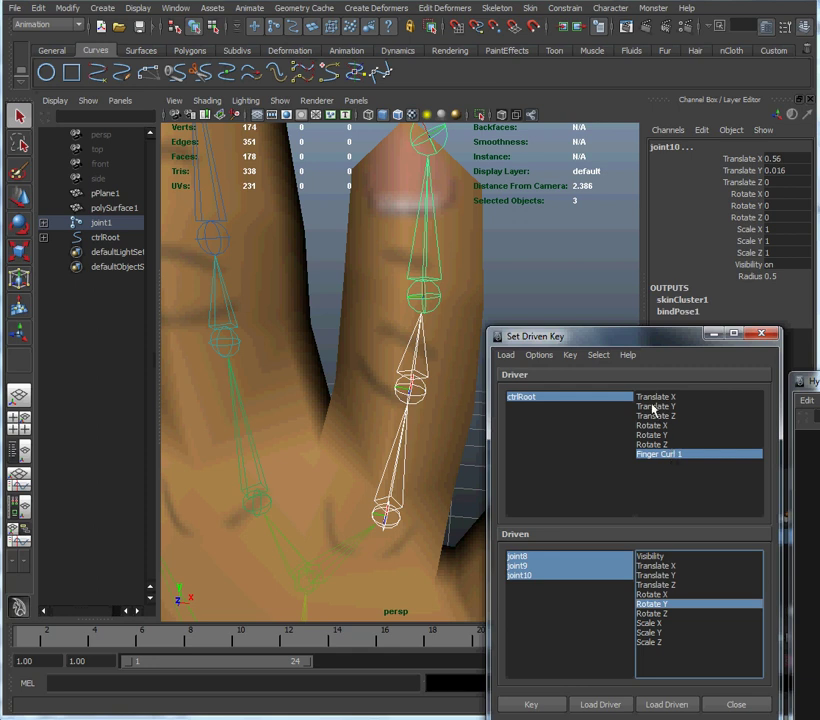
{"action": "left_click_drag", "start_coordinate": [614, 343], "coordinate": [692, 310]}
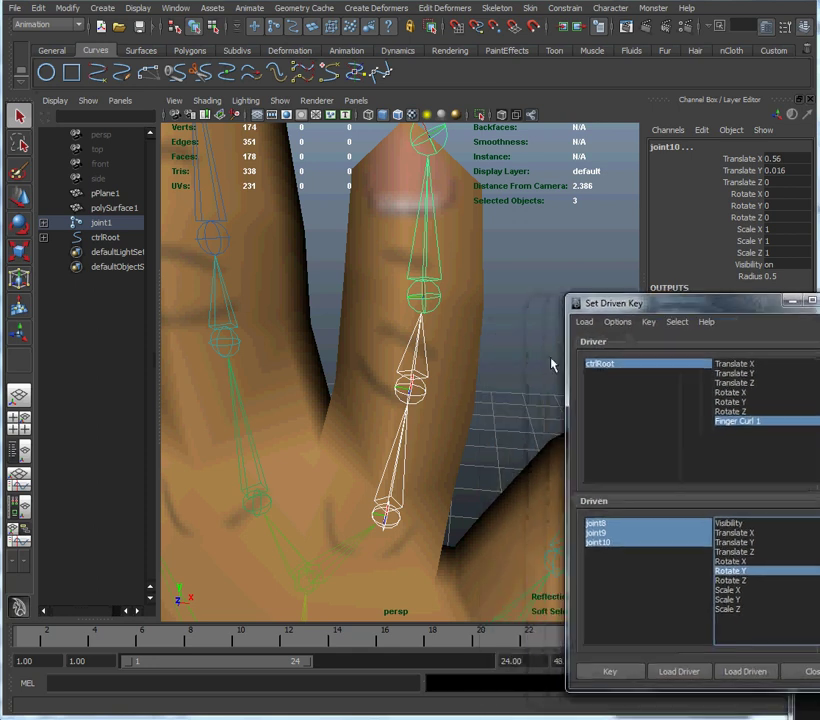
Step: Key the three joints' straight pose at Finger Curl 1 = 0, and set Finger Curl 1 on ctrlRoot to 10
{"action": "right_click_drag", "start_coordinate": [518, 393], "coordinate": [485, 452], "text": "alt"}
{"action": "middle_click_drag", "start_coordinate": [485, 452], "coordinate": [449, 356], "text": "alt"}
{"action": "left_click_drag", "start_coordinate": [449, 356], "coordinate": [458, 394], "text": "alt"}
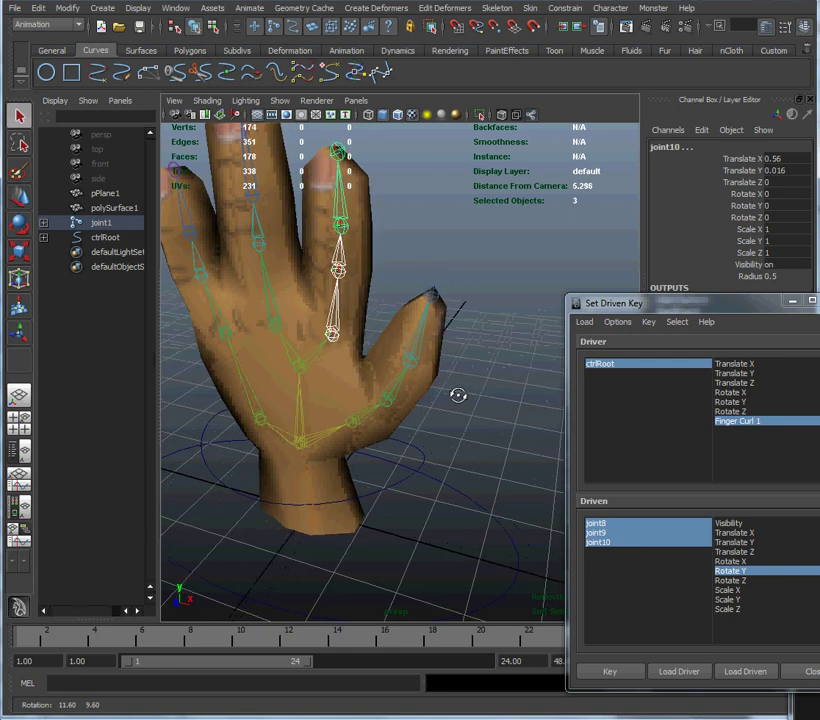
{"action": "left_click_drag", "start_coordinate": [465, 525], "coordinate": [466, 526]}
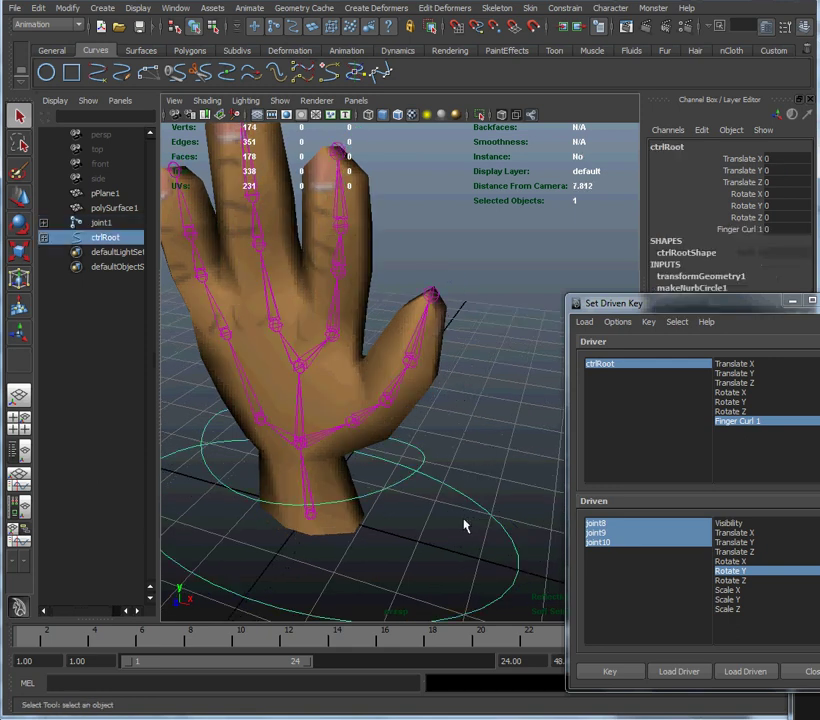
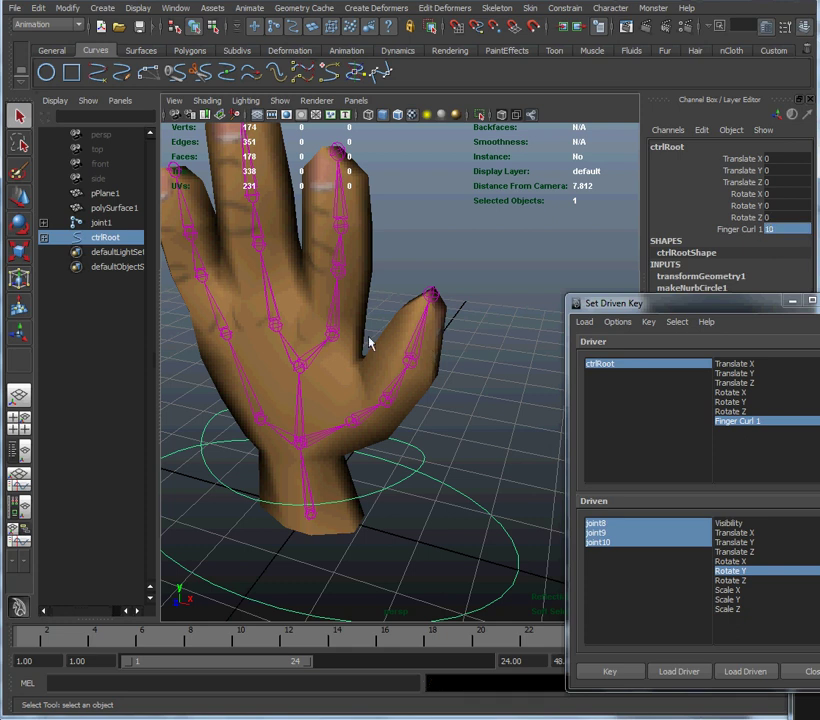
Step: Select joint8, joint9 and joint10 and rotate them together in Y to 77.922, curling the finger next to the thumb
{"action": "left_click", "coordinate": [335, 340]}
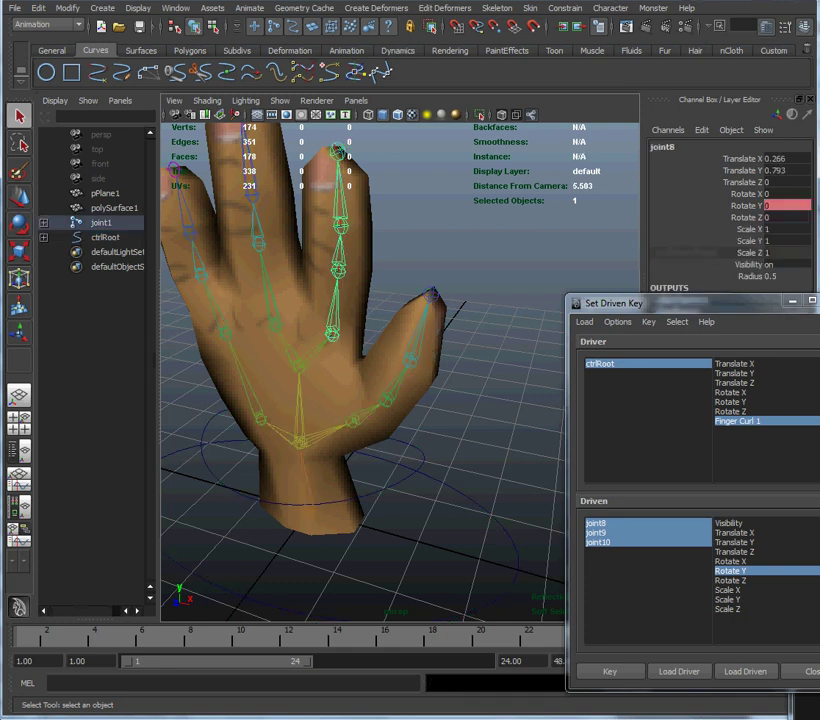
{"action": "left_click_drag", "start_coordinate": [616, 464], "coordinate": [557, 493]}
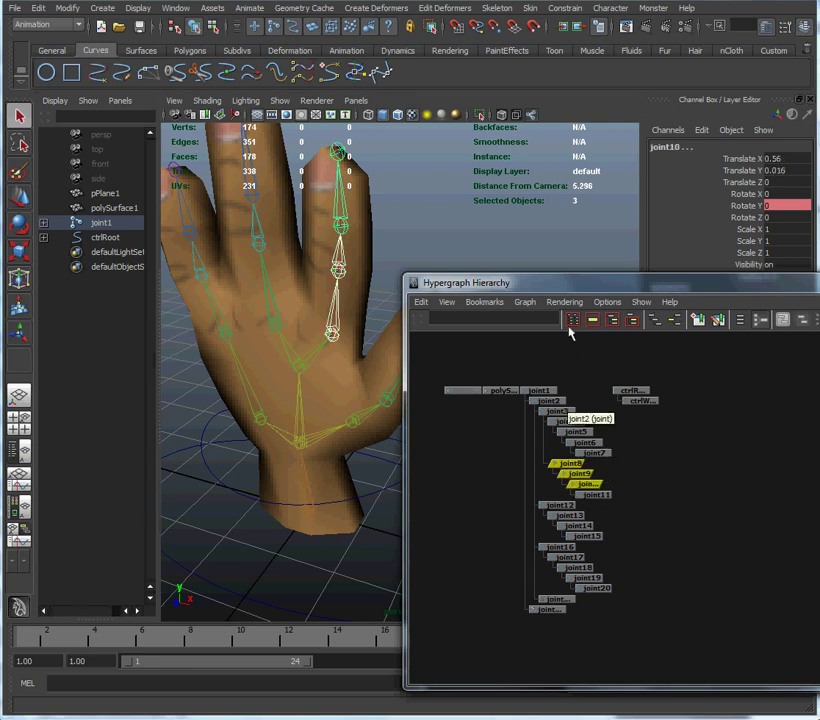
{"action": "left_click_drag", "start_coordinate": [566, 285], "coordinate": [815, 405]}
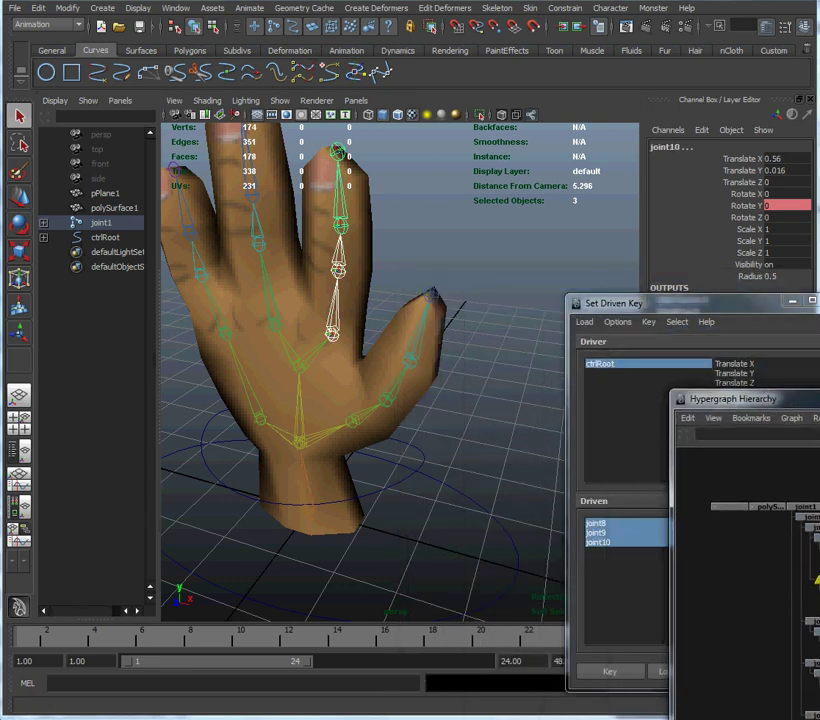
{"action": "left_click", "coordinate": [734, 206]}
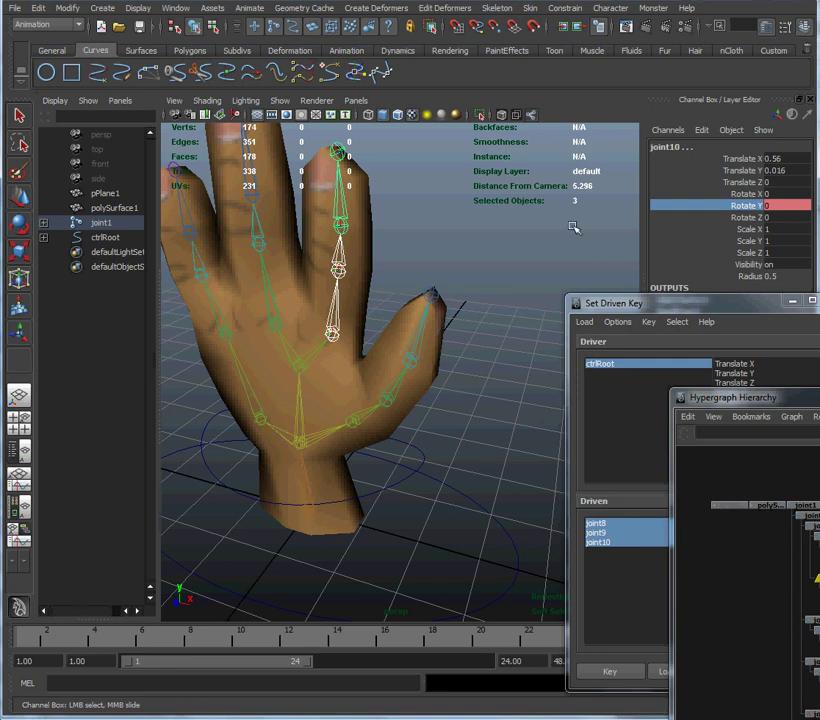
{"action": "left_click_drag", "start_coordinate": [565, 260], "coordinate": [505, 320], "text": "alt"}
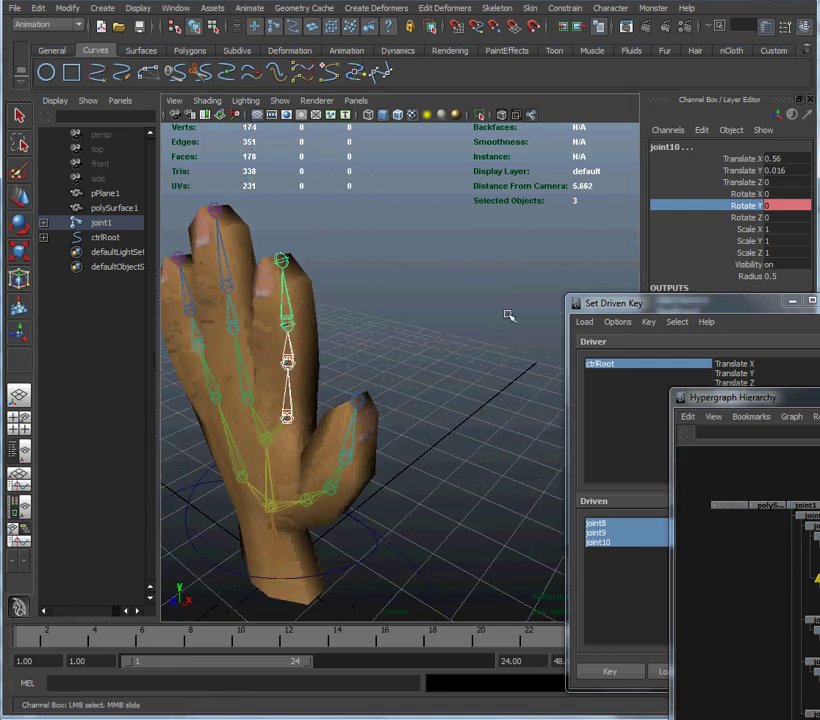
{"action": "middle_click_drag", "start_coordinate": [515, 306], "coordinate": [556, 306]}
{"action": "left_click_drag", "start_coordinate": [558, 306], "coordinate": [509, 293], "text": "alt"}
{"action": "middle_click_drag", "start_coordinate": [509, 293], "coordinate": [463, 278]}
{"action": "left_click_drag", "start_coordinate": [463, 278], "coordinate": [503, 284], "text": "alt"}
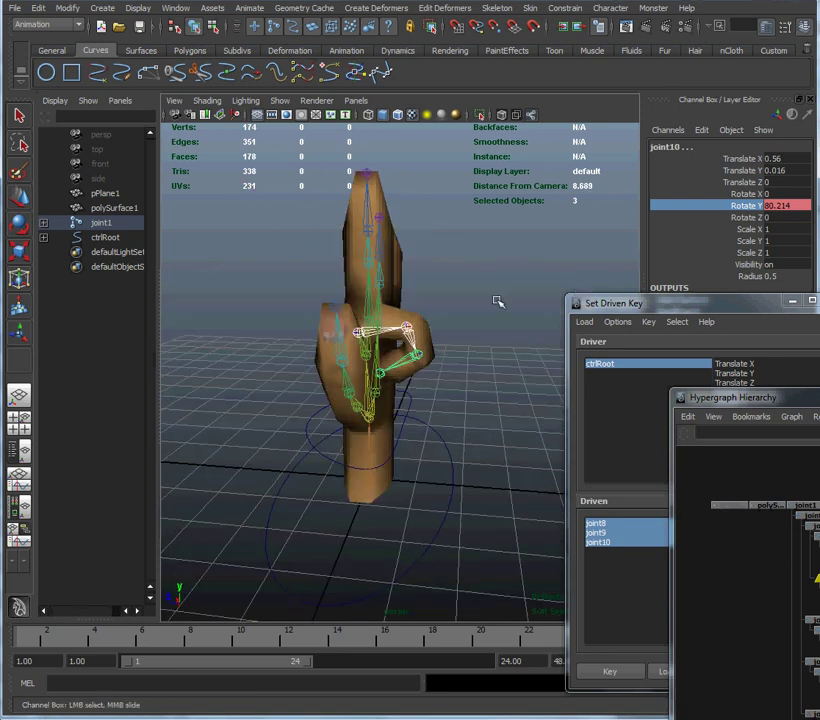
{"action": "middle_click_drag", "start_coordinate": [502, 303], "coordinate": [498, 298]}
{"action": "mouse_move", "coordinate": [502, 298]}
{"action": "left_mouse_down", "text": "alt"}
{"action": "mouse_move", "coordinate": [498, 318]}
{"action": "mouse_move", "coordinate": [497, 284]}
{"action": "left_mouse_up", "text": "alt"}
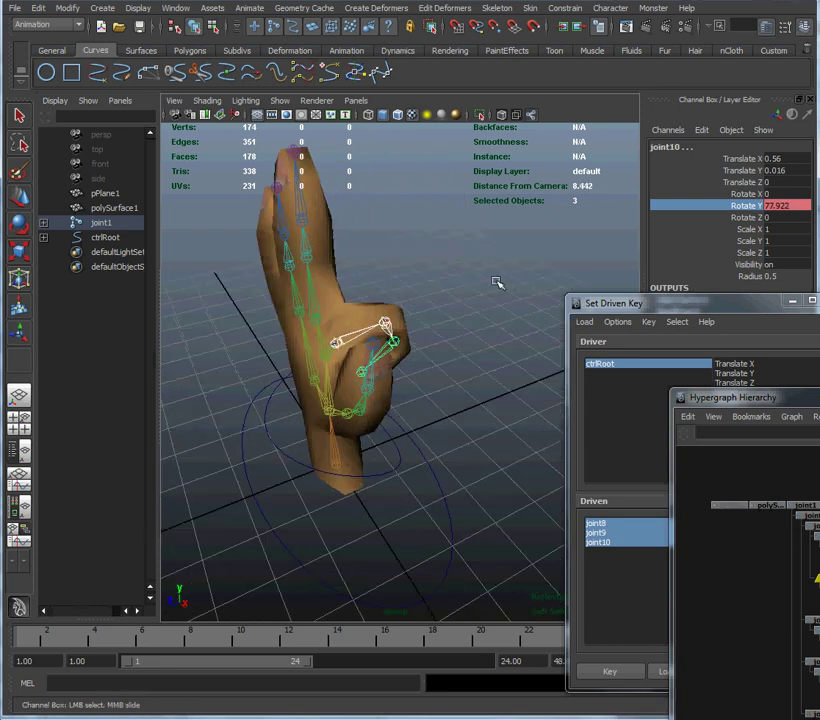
Step: Set a driven key for the curled Rotate Y of joint8, joint9 and joint10 against Finger Curl 1
{"action": "left_click_drag", "start_coordinate": [628, 307], "coordinate": [590, 276]}
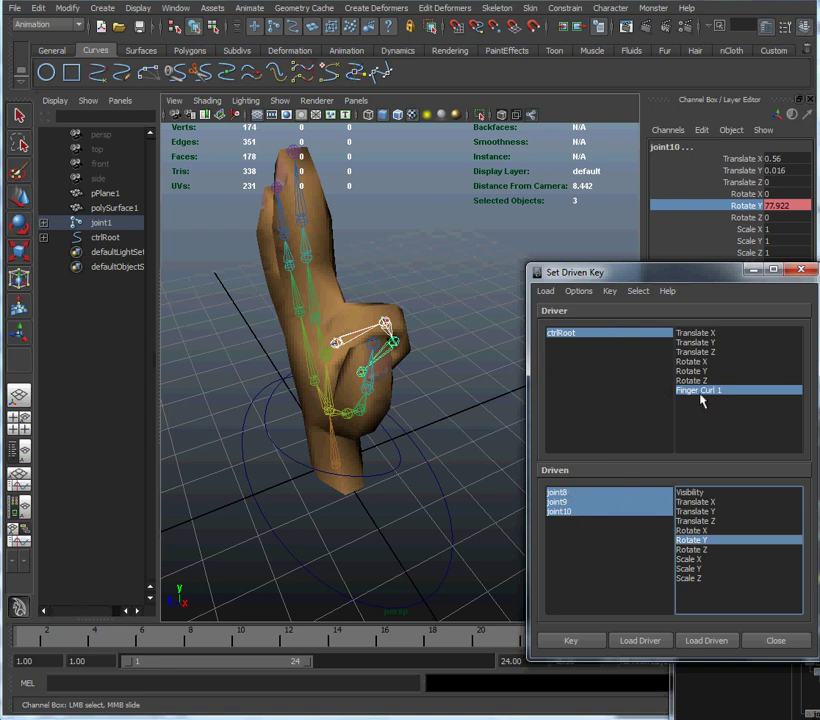
{"action": "left_click", "coordinate": [571, 641]}
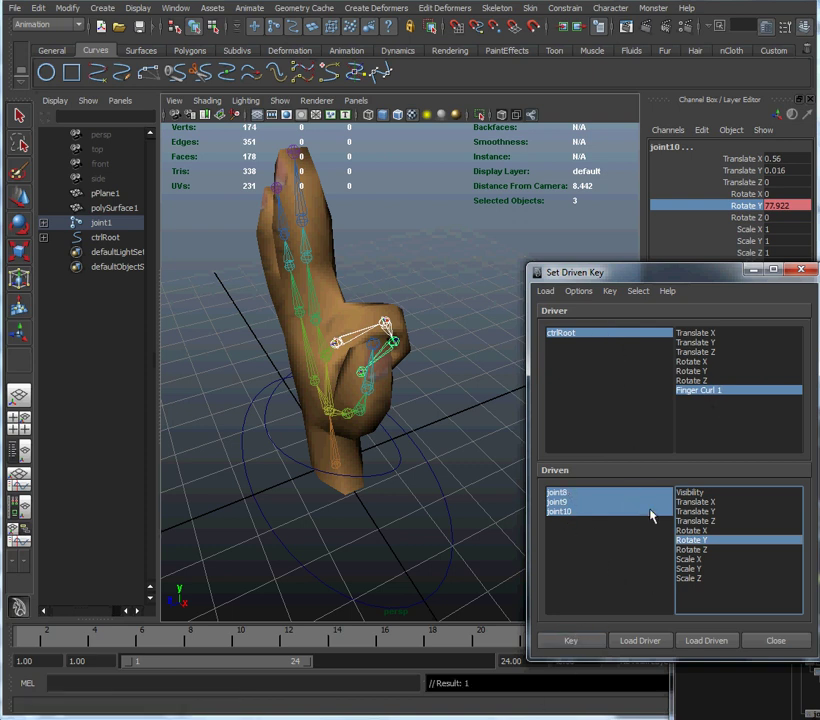
{"action": "left_click_drag", "start_coordinate": [664, 281], "coordinate": [742, 290]}
Step: Test the finger curl by scrubbing Finger Curl 1 on the ctrlRoot curve, leaving it at 0 with the finger straight
{"action": "left_click", "coordinate": [428, 604]}
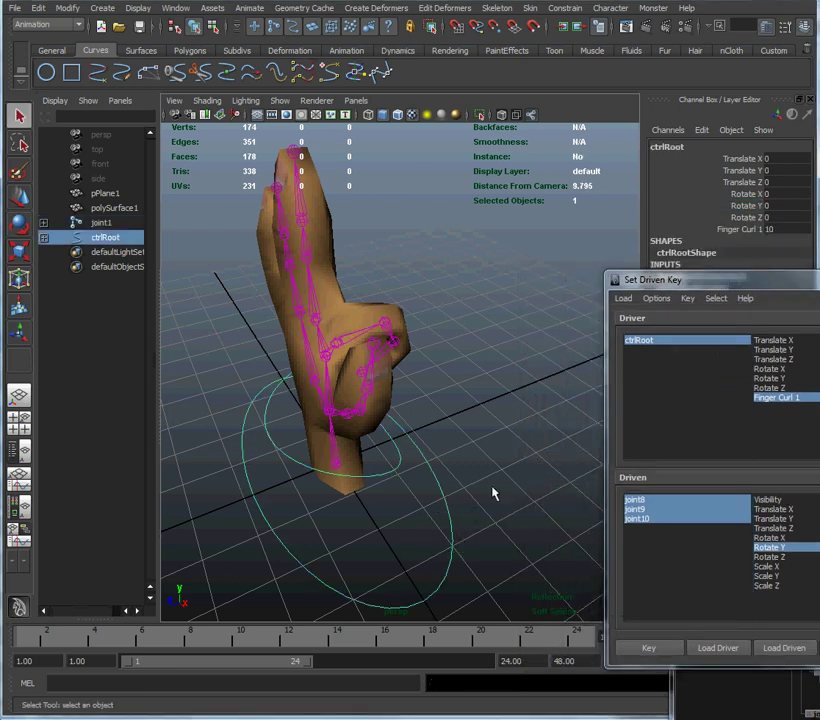
{"action": "left_click", "coordinate": [714, 230]}
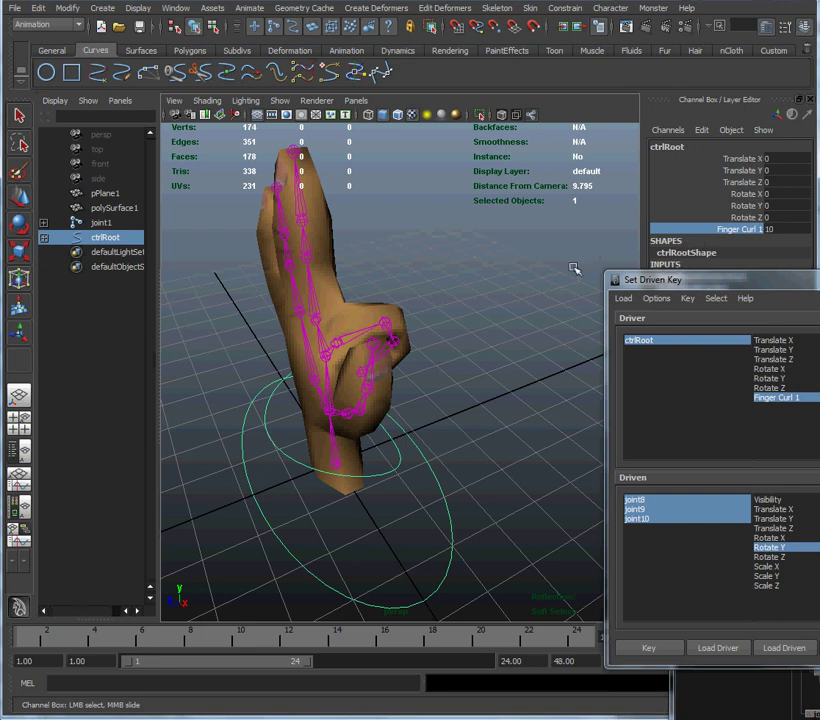
{"action": "middle_click_drag", "start_coordinate": [565, 266], "coordinate": [480, 328]}
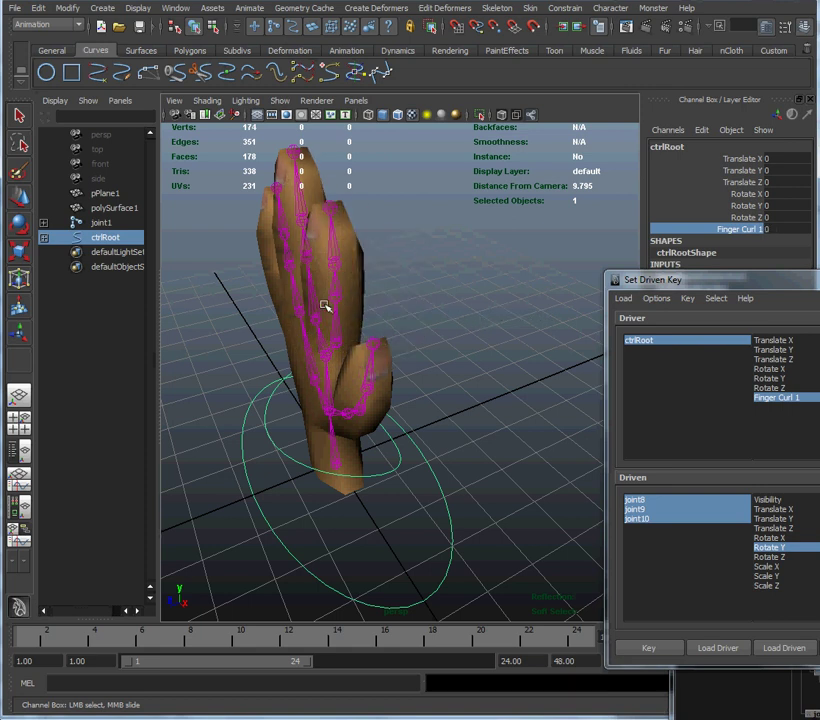
{"action": "left_click_drag", "start_coordinate": [335, 303], "coordinate": [426, 266], "text": "alt"}
{"action": "scroll", "coordinate": [401, 311], "scroll_direction": "up", "scroll_amount": 3}
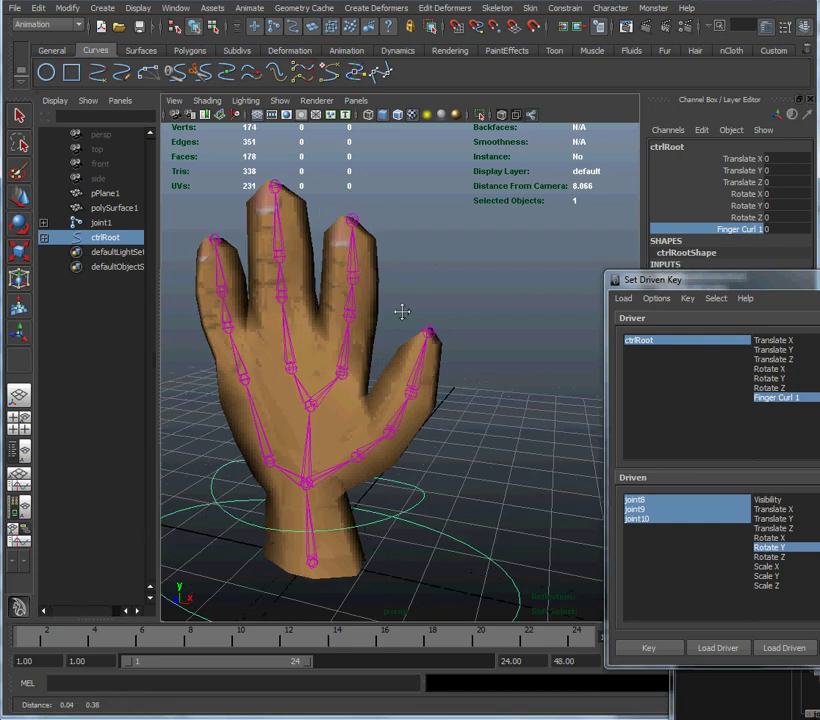
{"action": "left_click_drag", "start_coordinate": [344, 333], "coordinate": [379, 362], "text": "alt"}
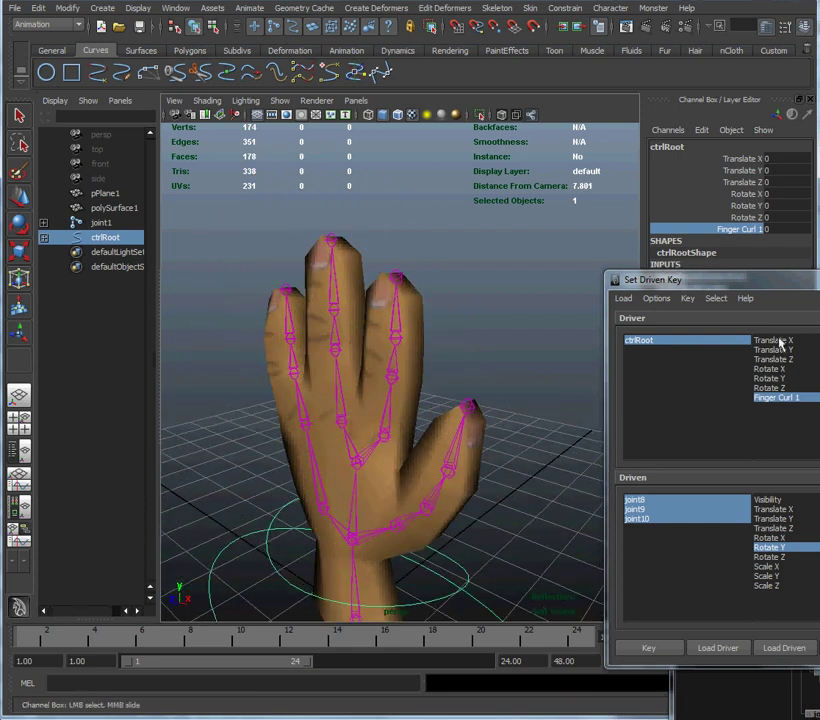
Step: Open ctrlRoot's Attribute Editor as a floating window beside the Set Driven Key window, keeping the channel values visible
{"action": "left_click_drag", "start_coordinate": [770, 284], "coordinate": [673, 303]}
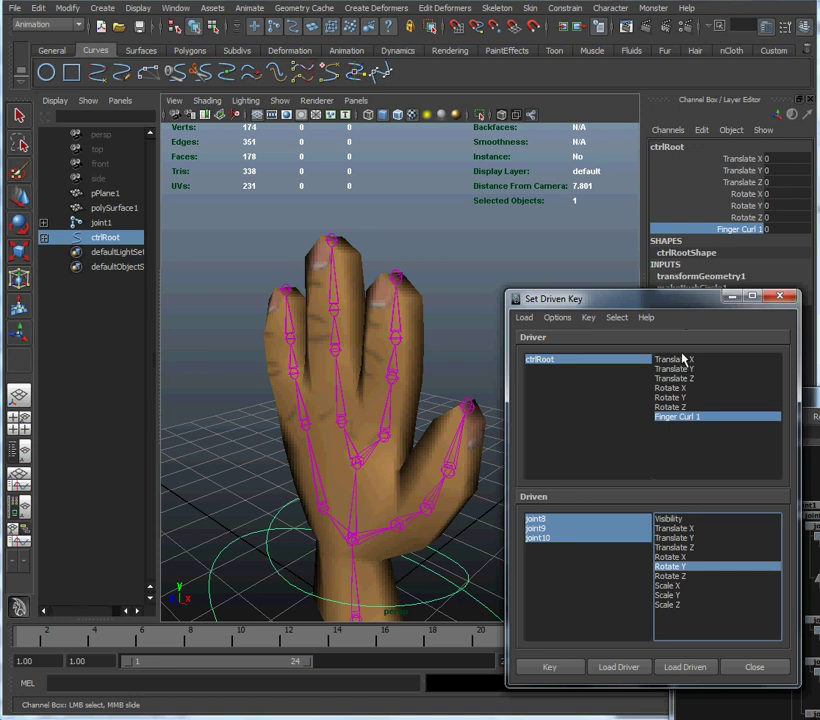
{"action": "left_click_drag", "start_coordinate": [812, 400], "coordinate": [622, 358]}
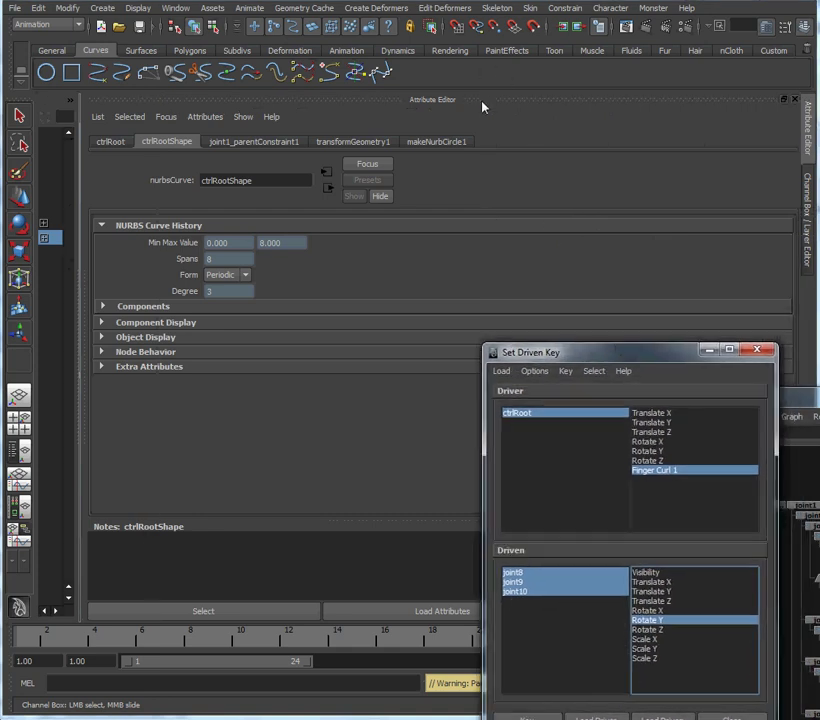
{"action": "left_click_drag", "start_coordinate": [432, 99], "coordinate": [600, 275]}
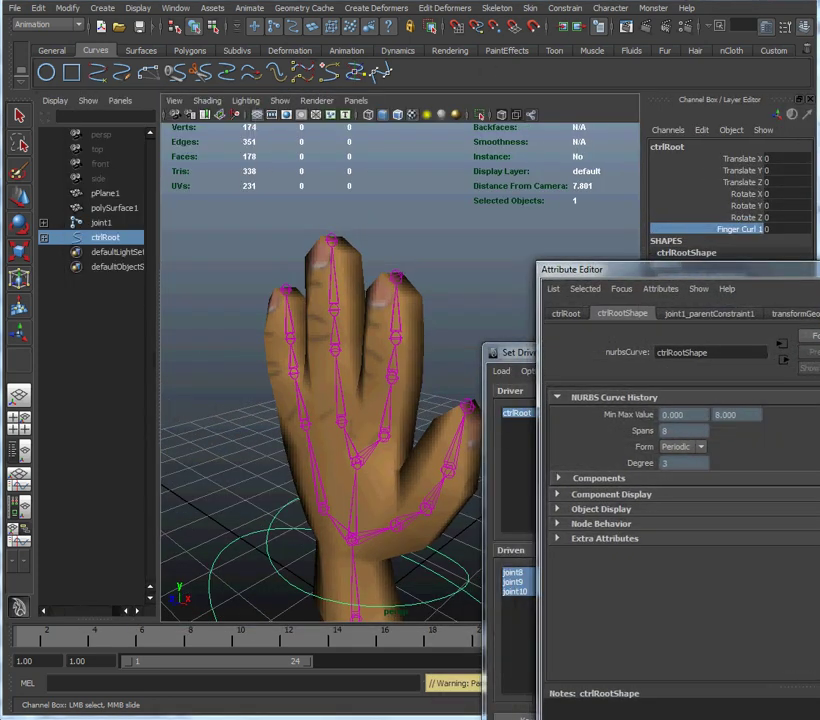
{"action": "left_click", "coordinate": [520, 363]}
{"action": "key", "text": "ctrl+a"}
{"action": "left_click_drag", "start_coordinate": [722, 274], "coordinate": [158, 226]}
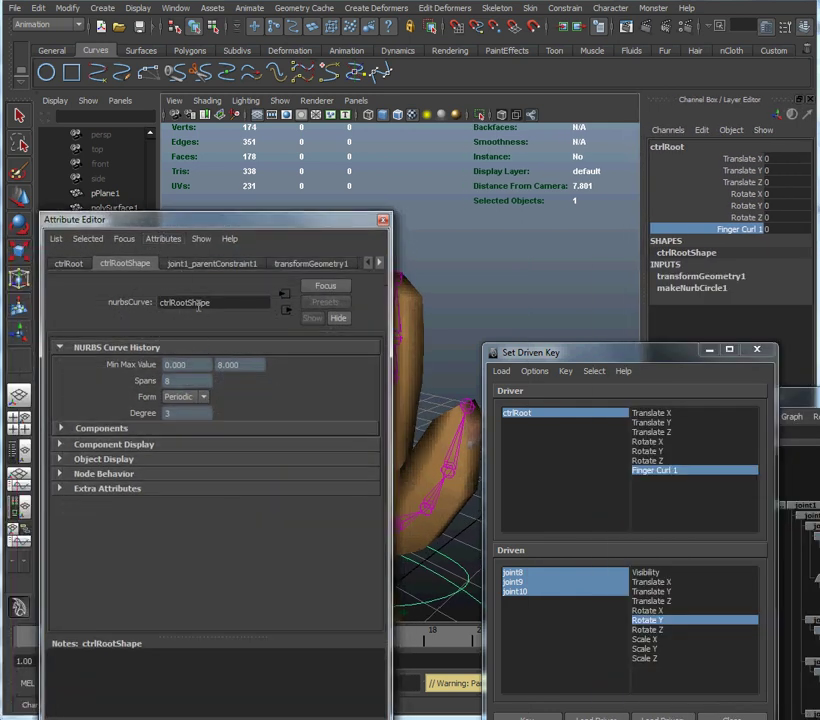
Step: Add a keyable float attribute named fingerCurl2 to ctrlRoot with minimum 0 and maximum 10
{"action": "left_click", "coordinate": [162, 239]}
{"action": "left_click", "coordinate": [171, 254]}
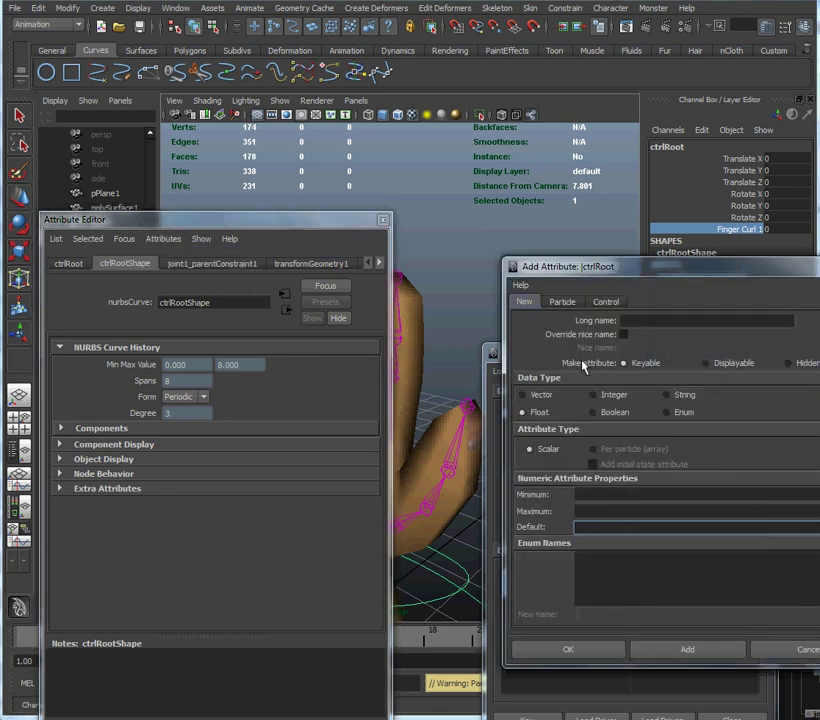
{"action": "left_click", "coordinate": [634, 322]}
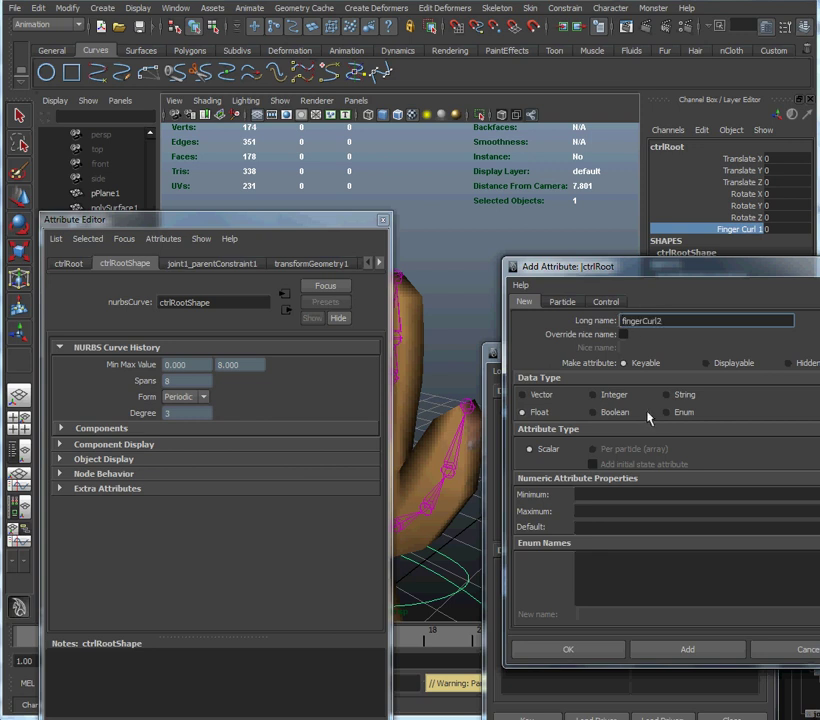
{"action": "left_click", "coordinate": [618, 494]}
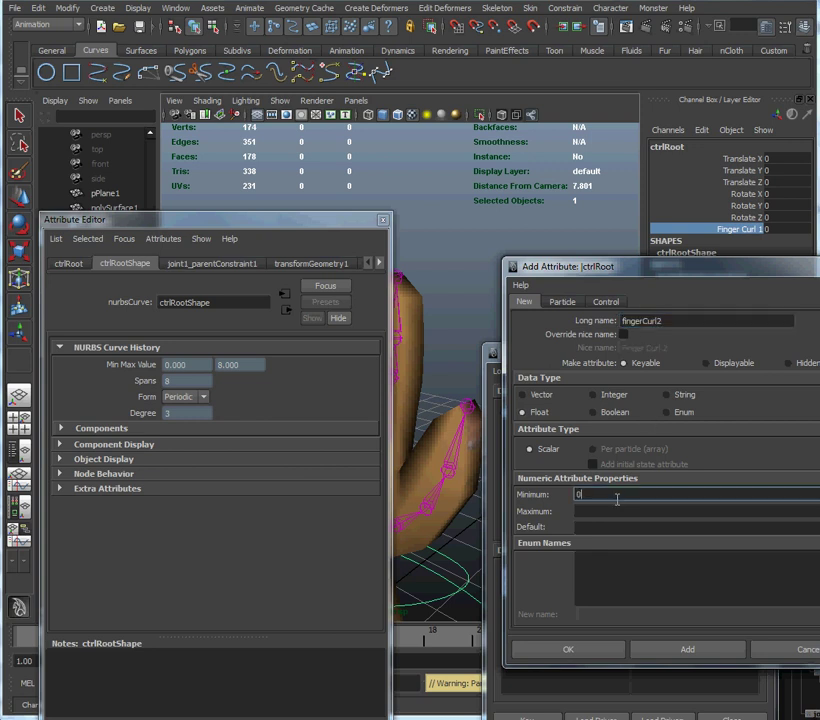
{"action": "left_click", "coordinate": [617, 513]}
{"action": "type", "text": "10"}
{"action": "left_click", "coordinate": [590, 651]}
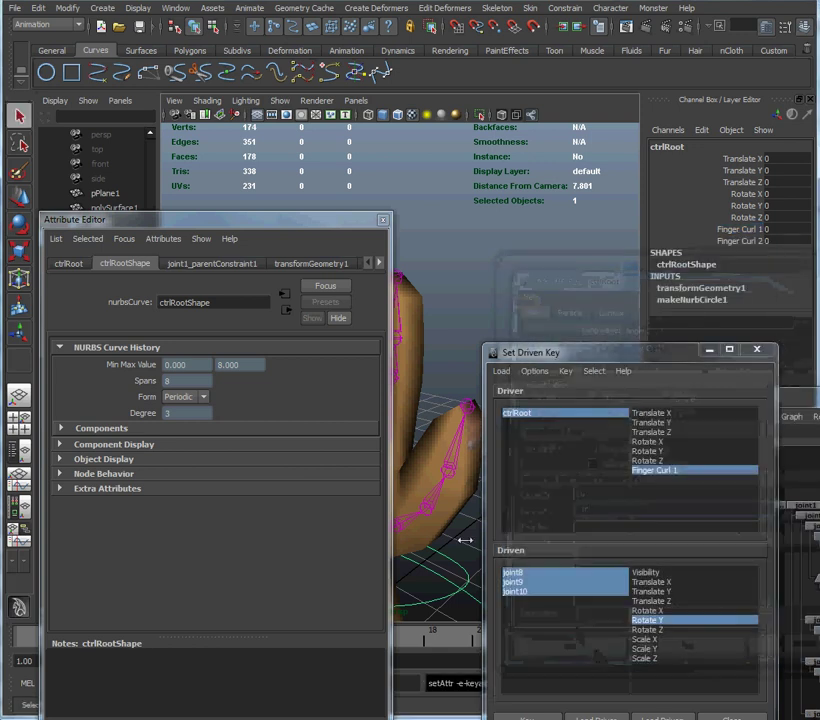
Step: Add another keyable float attribute named fingerCurl3 to ctrlRoot with a maximum of 10
{"action": "left_click", "coordinate": [163, 238]}
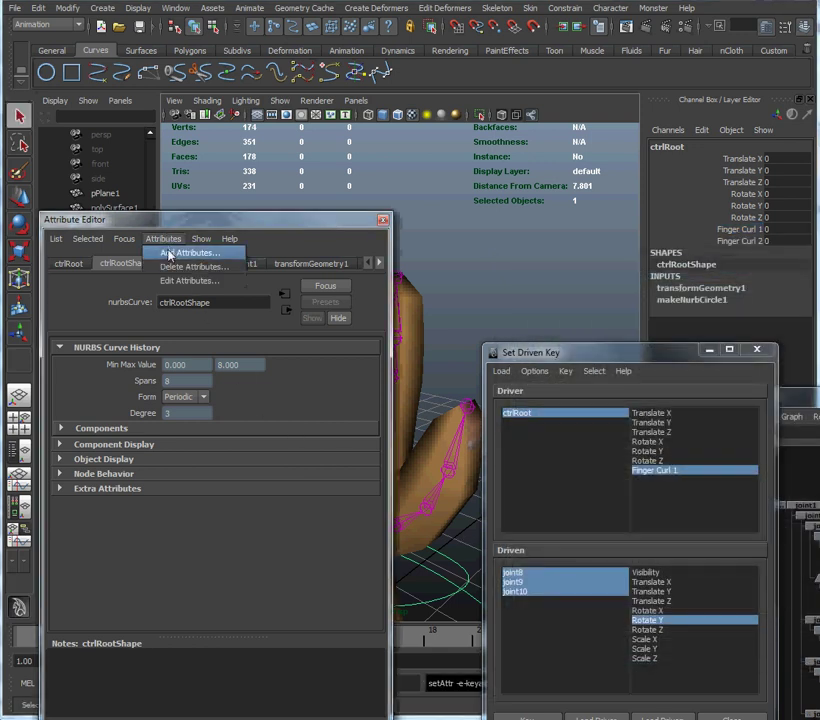
{"action": "left_click", "coordinate": [172, 254]}
{"action": "left_click", "coordinate": [648, 321]}
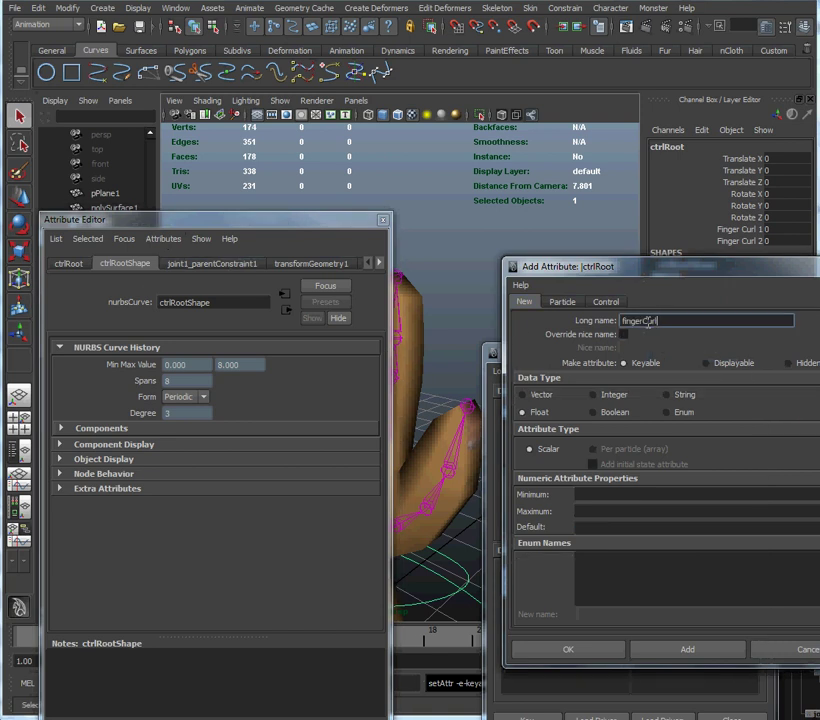
{"action": "left_click", "coordinate": [606, 495]}
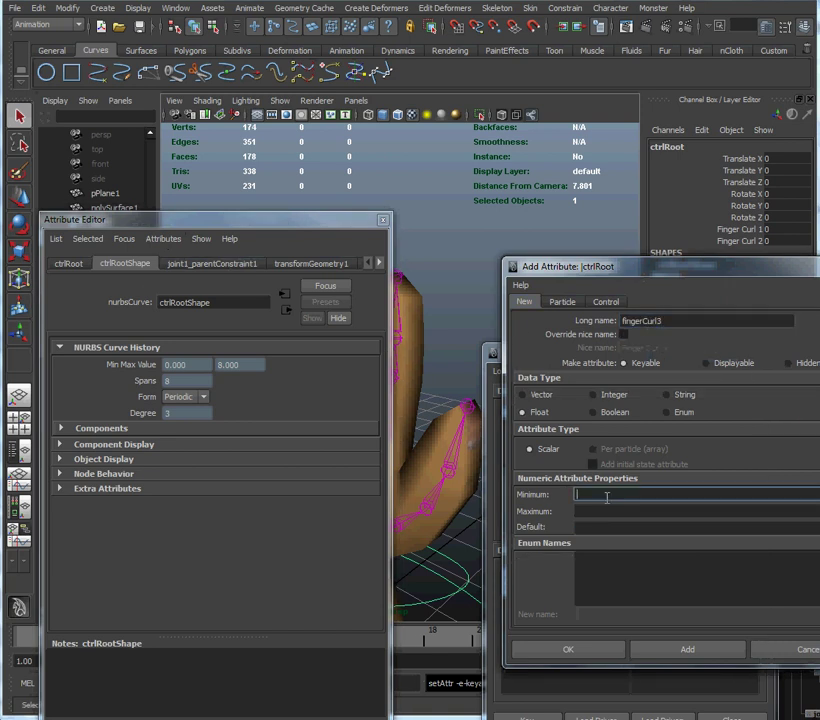
{"action": "left_click", "coordinate": [603, 511]}
{"action": "type", "text": "10"}
{"action": "left_click", "coordinate": [599, 650]}
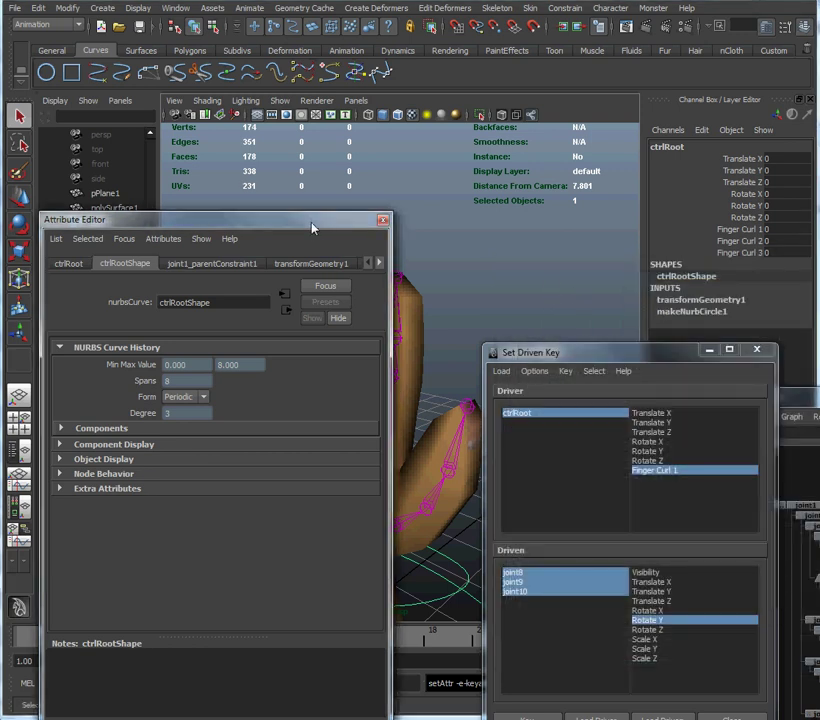
Step: Close the Attribute Editor, refresh ctrlRoot's driver attributes in Set Driven Key and choose Finger Curl 2 as the driver
{"action": "left_click_drag", "start_coordinate": [311, 225], "coordinate": [624, 354]}
{"action": "left_click", "coordinate": [778, 348]}
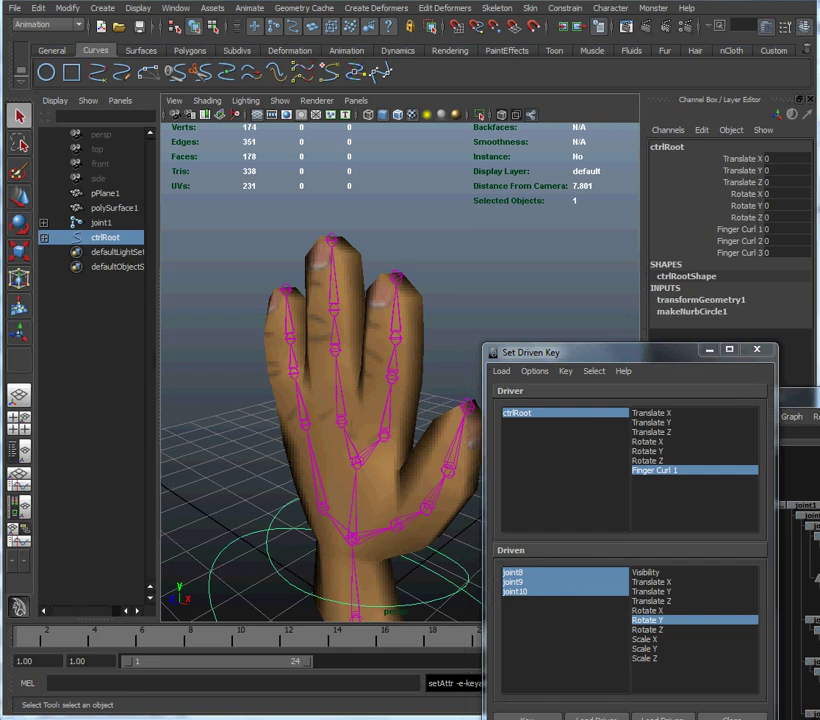
{"action": "left_click_drag", "start_coordinate": [659, 358], "coordinate": [163, 345]}
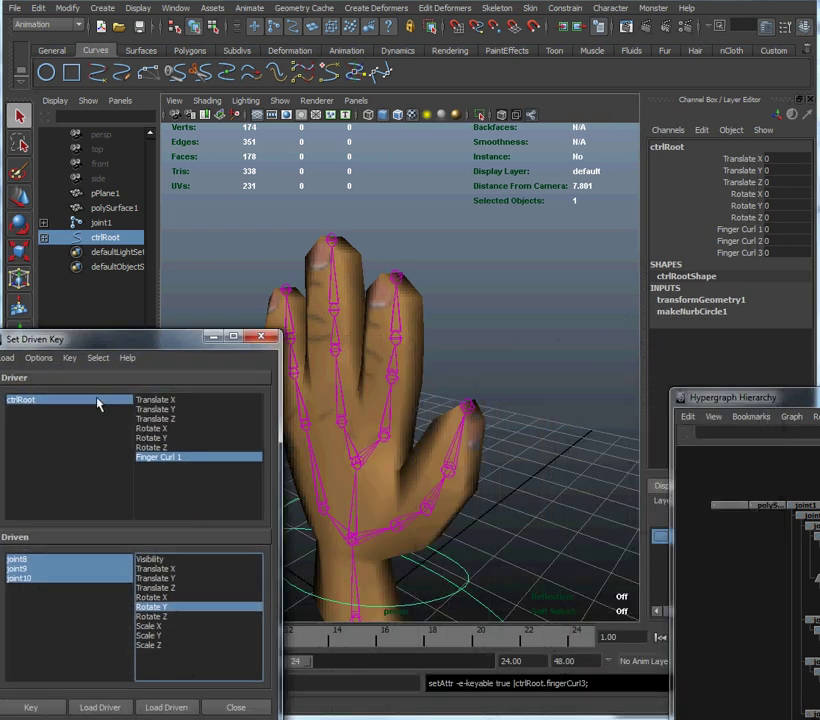
{"action": "left_click", "coordinate": [97, 400]}
{"action": "left_click_drag", "start_coordinate": [101, 348], "coordinate": [103, 262]}
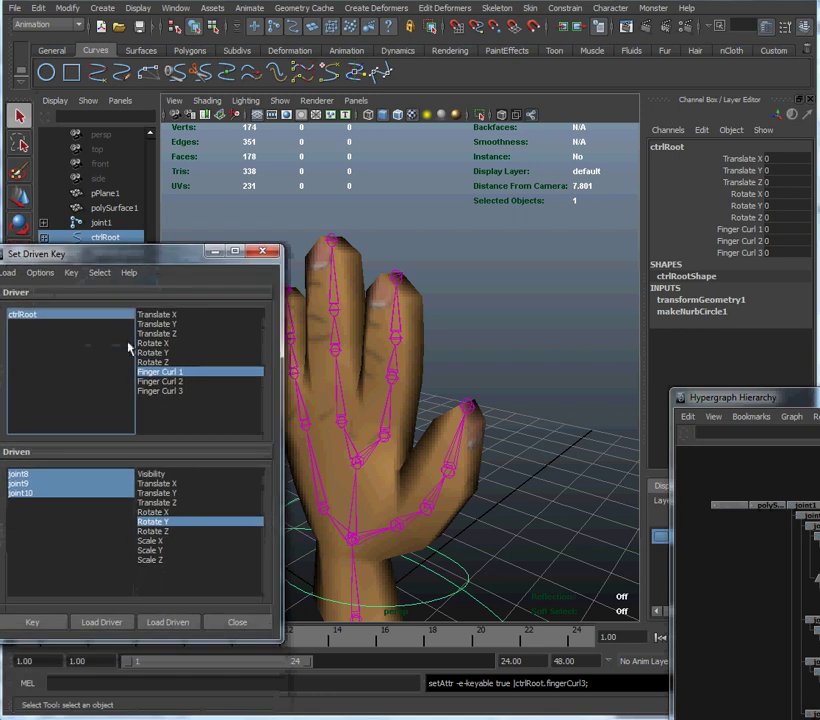
{"action": "left_click", "coordinate": [160, 381]}
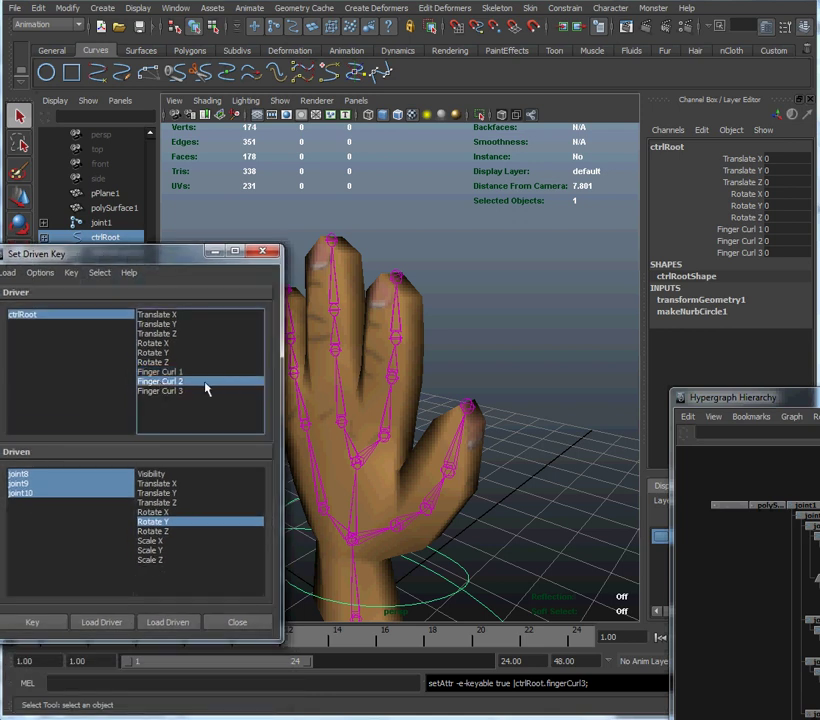
Step: Select the middle finger's joint4, joint5 and joint6 together in the Hypergraph hierarchy
{"action": "left_click", "coordinate": [340, 426]}
{"action": "left_click_drag", "start_coordinate": [712, 395], "coordinate": [585, 311]}
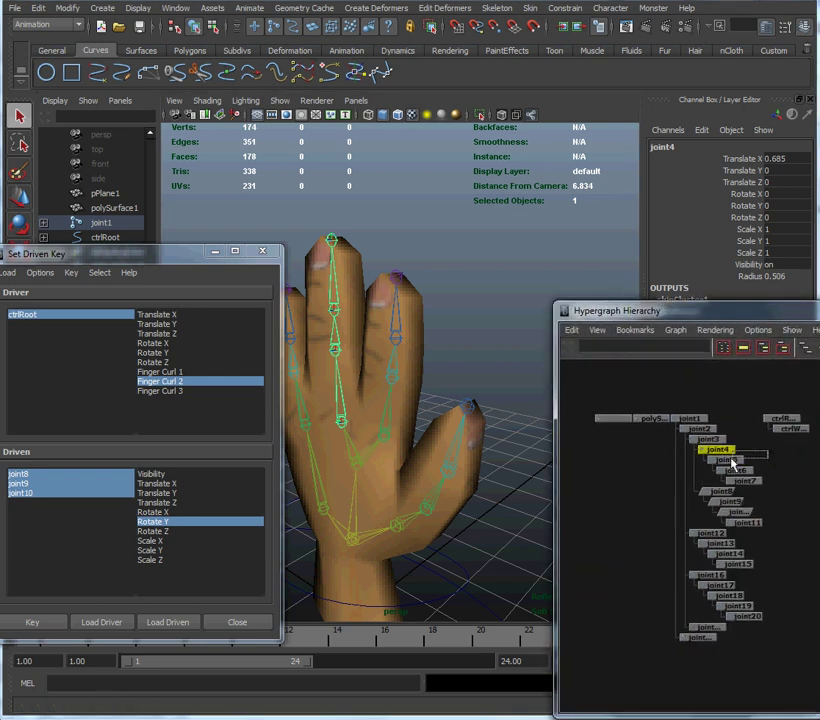
{"action": "left_click_drag", "start_coordinate": [700, 444], "coordinate": [729, 476]}
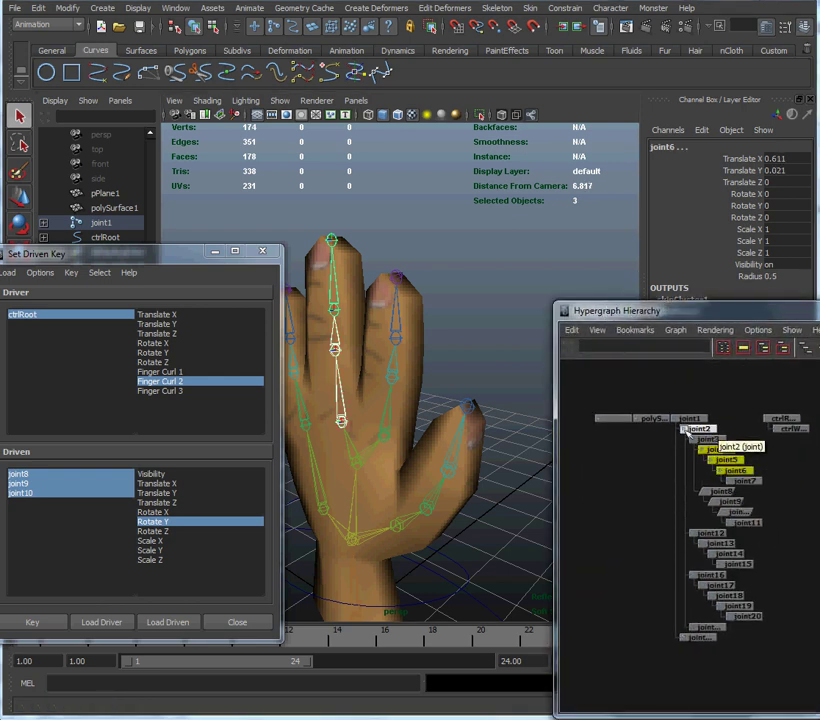
Step: Load joint4, joint5 and joint6 as the driven objects in Set Driven Key and choose Rotate Y for all three
{"action": "left_click_drag", "start_coordinate": [616, 313], "coordinate": [728, 395]}
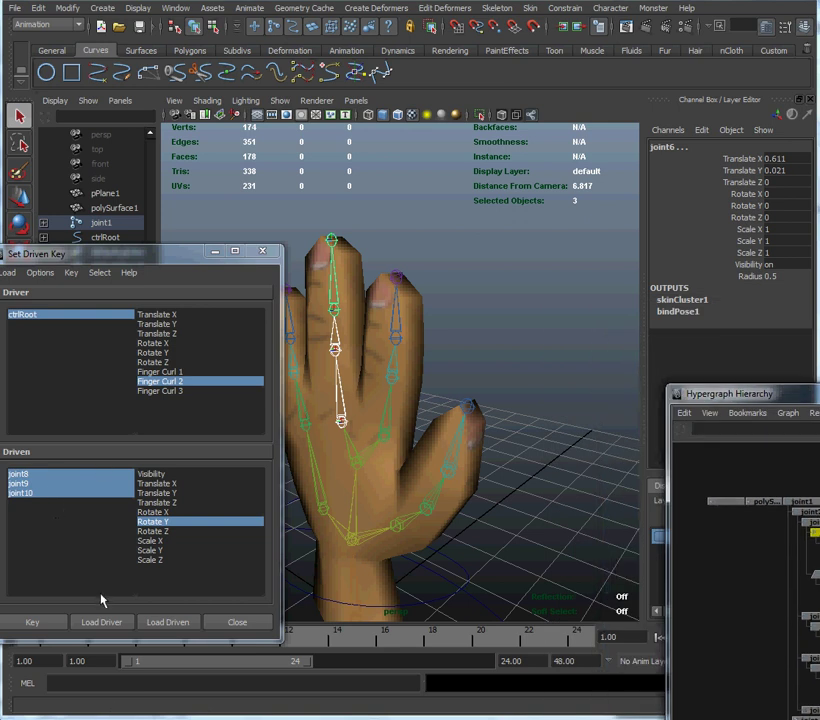
{"action": "left_click", "coordinate": [165, 622]}
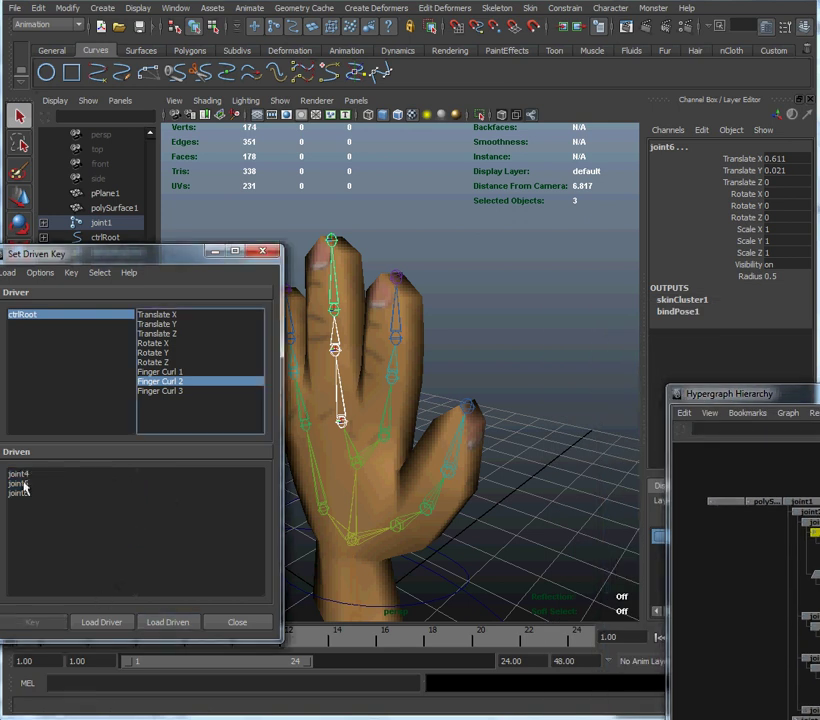
{"action": "left_click_drag", "start_coordinate": [20, 475], "coordinate": [27, 494]}
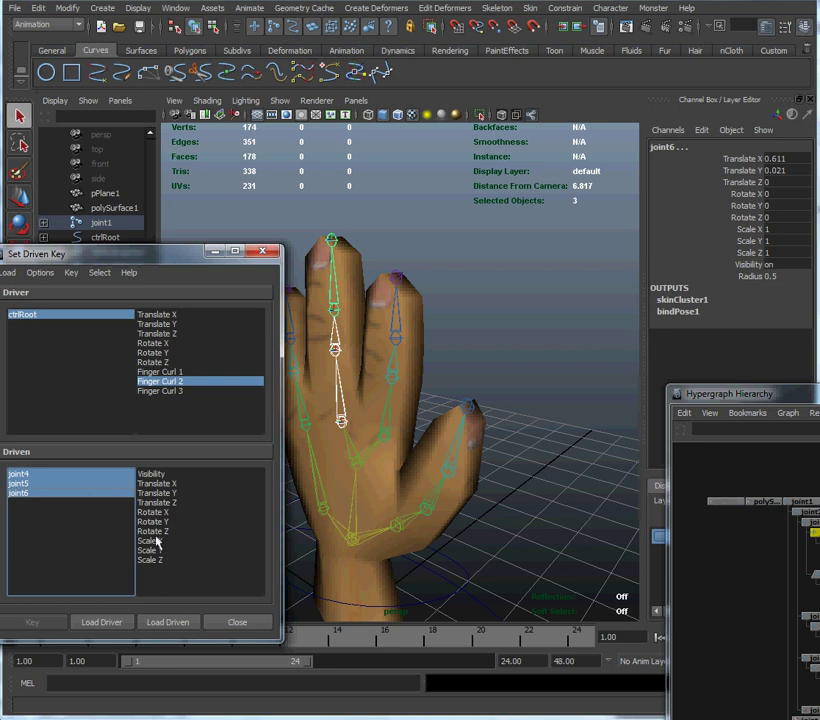
{"action": "left_click", "coordinate": [158, 522]}
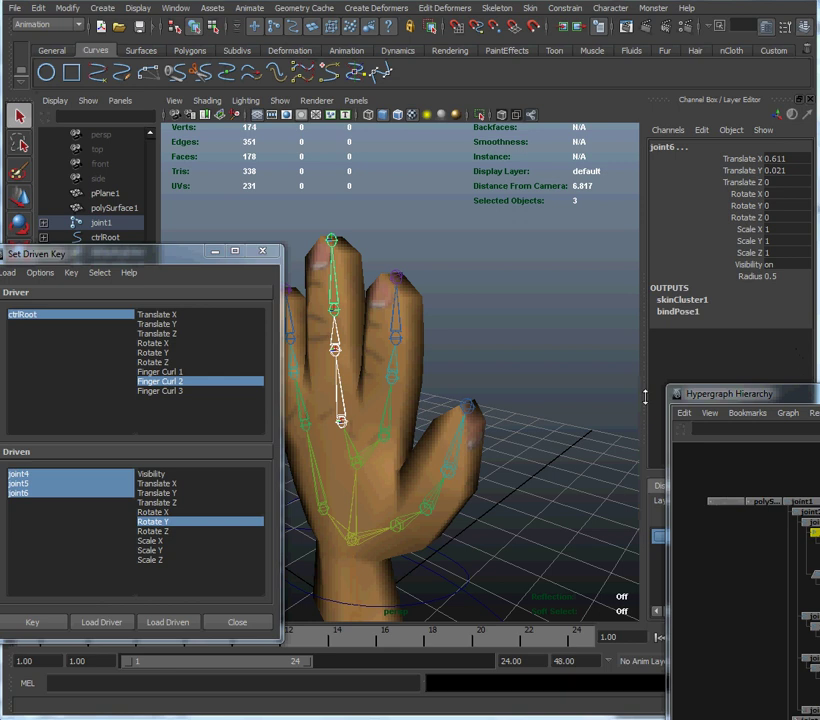
Step: Key the straight middle finger's Rotate Y against ctrlRoot's Finger Curl 2 at its rest value
{"action": "left_click_drag", "start_coordinate": [171, 257], "coordinate": [731, 291]}
{"action": "left_click", "coordinate": [593, 656]}
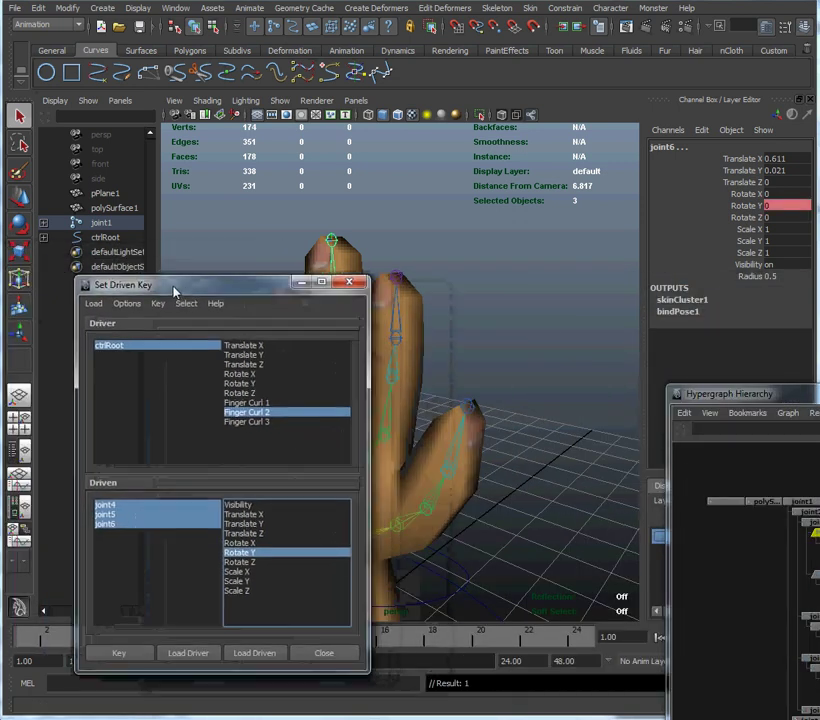
{"action": "left_click_drag", "start_coordinate": [238, 300], "coordinate": [207, 289]}
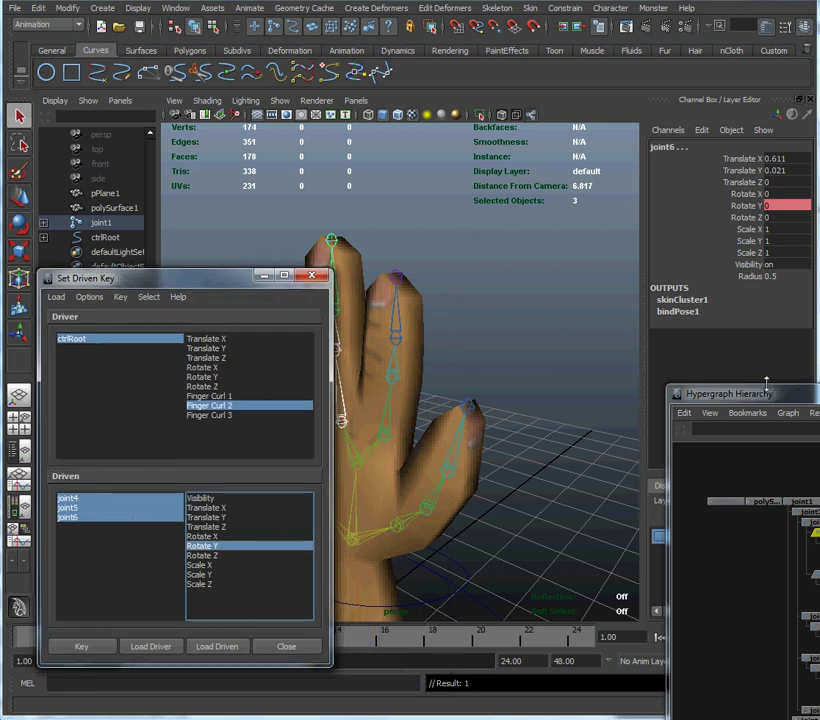
Step: Select the ctrlRoot curve and set its Finger Curl 2 attribute to 10
{"action": "left_click", "coordinate": [485, 614]}
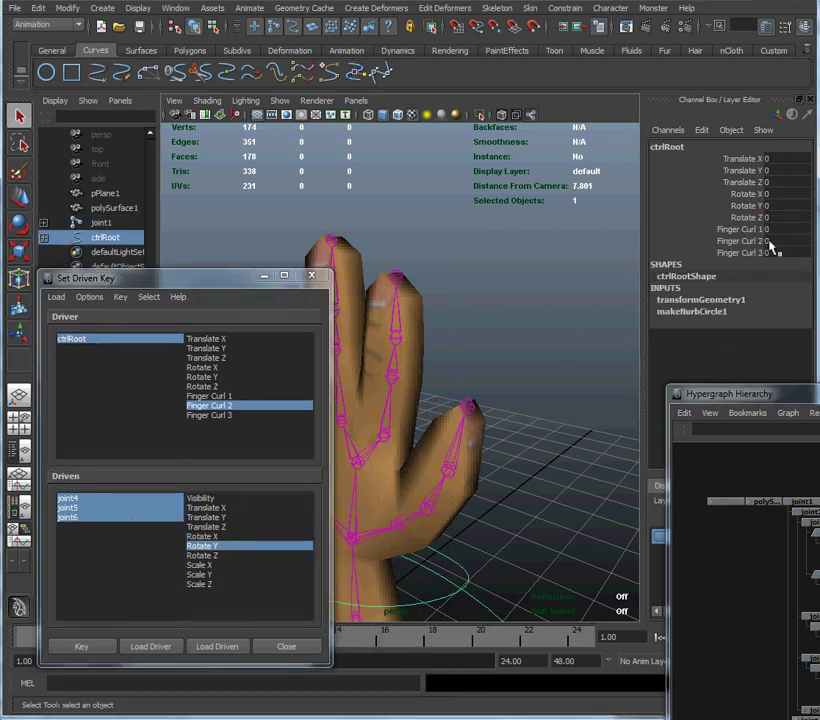
{"action": "left_click", "coordinate": [776, 243]}
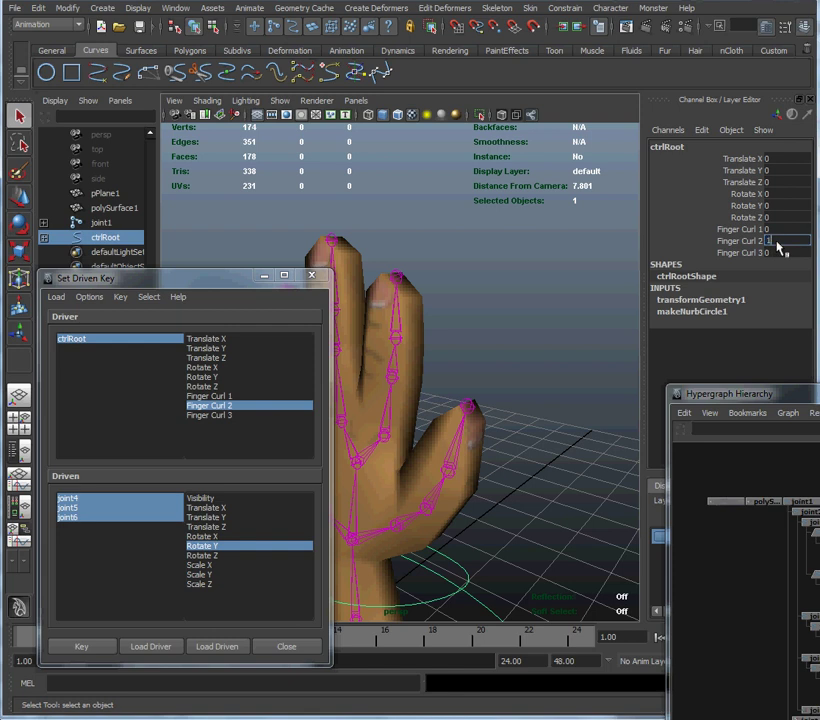
{"action": "type", "text": "10"}
{"action": "key", "text": "Return"}
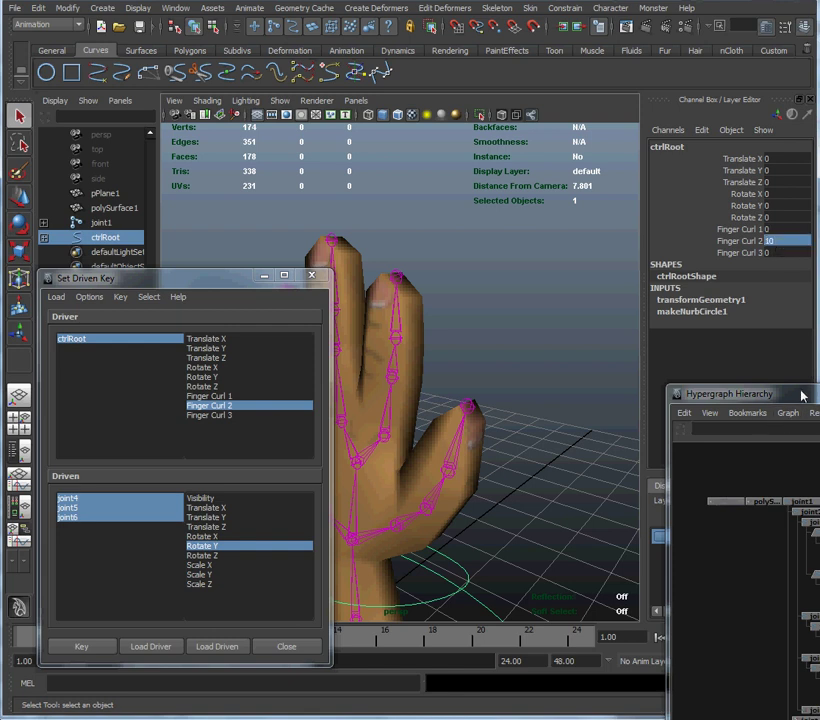
Step: Curl the middle finger by rotating joint4, joint5 and joint6 to about 82.5 in Rotate Y, and key the pose against Finger Curl 2
{"action": "left_click_drag", "start_coordinate": [800, 397], "coordinate": [736, 373]}
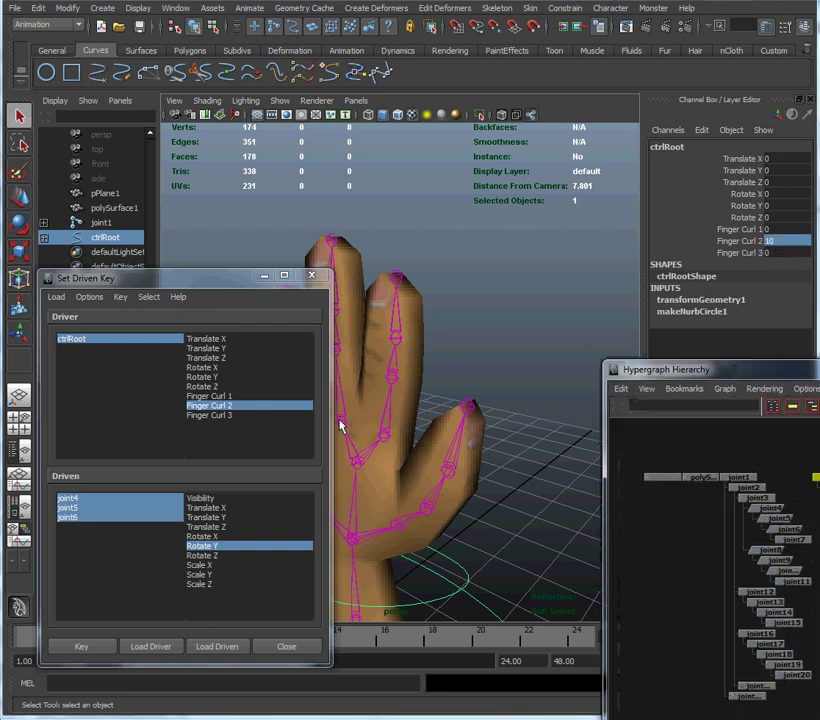
{"action": "left_click", "coordinate": [342, 423]}
{"action": "left_click_drag", "start_coordinate": [234, 284], "coordinate": [210, 290]}
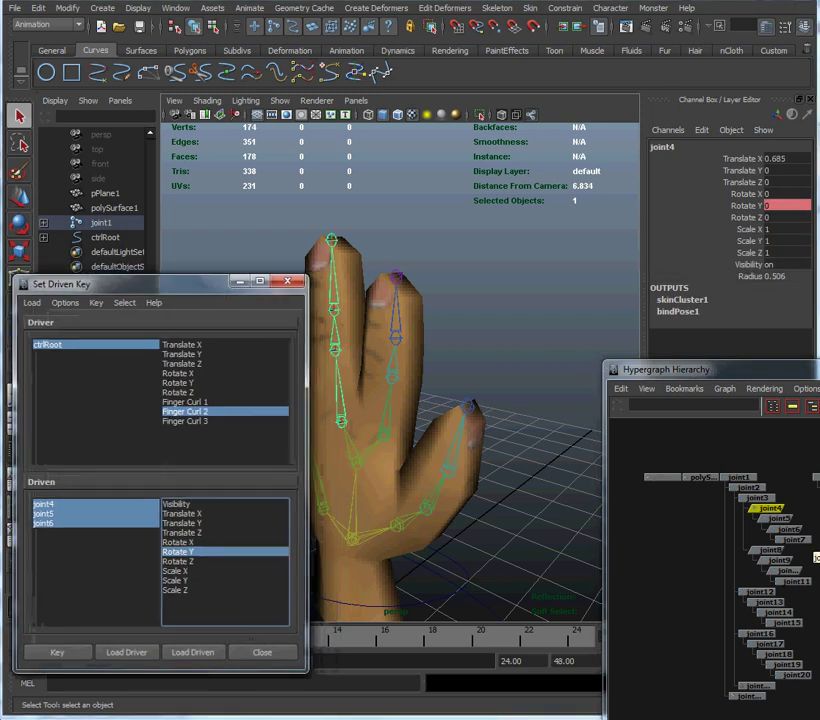
{"action": "left_click_drag", "start_coordinate": [805, 507], "coordinate": [789, 523]}
{"action": "left_click_drag", "start_coordinate": [781, 534], "coordinate": [741, 516]}
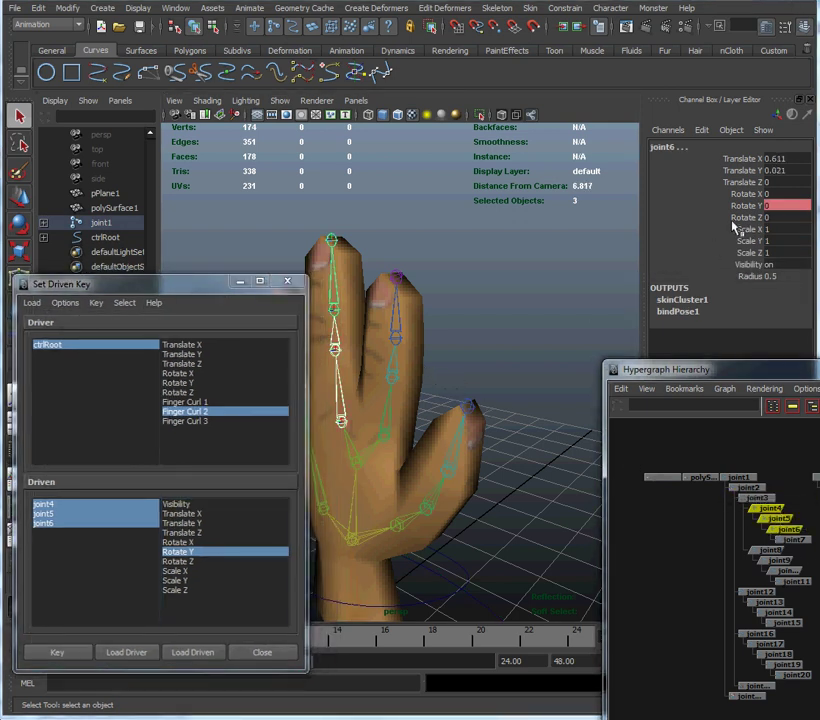
{"action": "left_click", "coordinate": [700, 206]}
{"action": "middle_click_drag", "start_coordinate": [481, 353], "coordinate": [578, 371]}
{"action": "left_click_drag", "start_coordinate": [578, 371], "coordinate": [520, 368], "text": "alt"}
{"action": "middle_click_drag", "start_coordinate": [520, 368], "coordinate": [538, 369]}
{"action": "left_click_drag", "start_coordinate": [536, 375], "coordinate": [569, 436], "text": "alt"}
{"action": "middle_click_drag", "start_coordinate": [569, 436], "coordinate": [526, 437]}
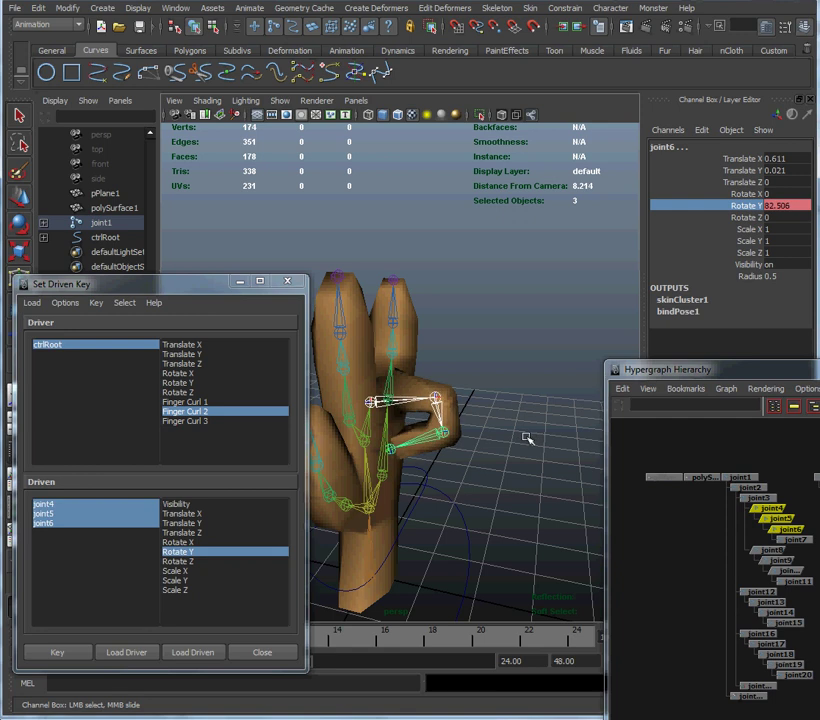
{"action": "left_click", "coordinate": [82, 653]}
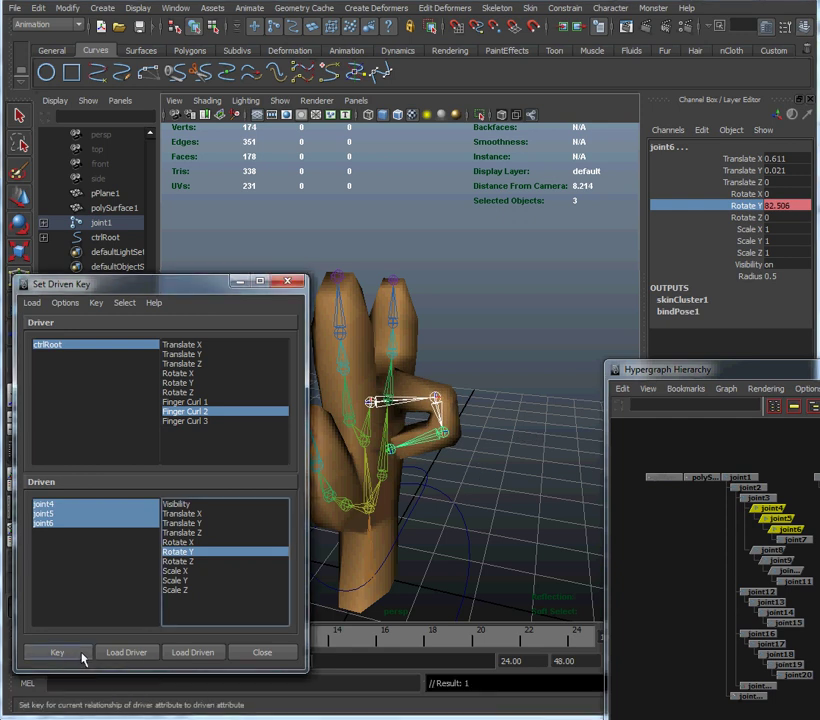
Step: Test the middle finger's curl by scrubbing ctrlRoot's Finger Curl 2 back to 0
{"action": "left_click", "coordinate": [452, 549]}
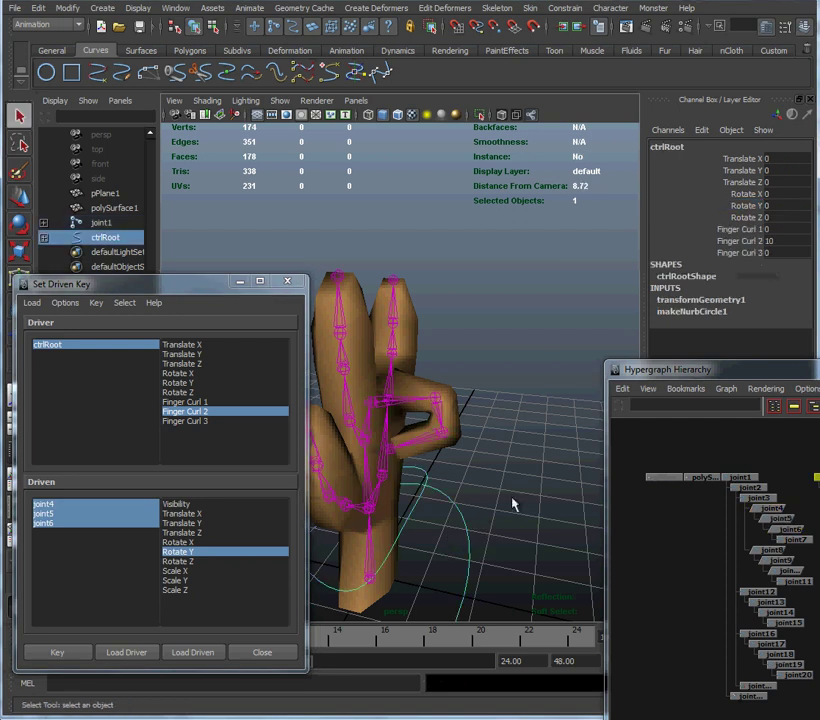
{"action": "left_click", "coordinate": [698, 241]}
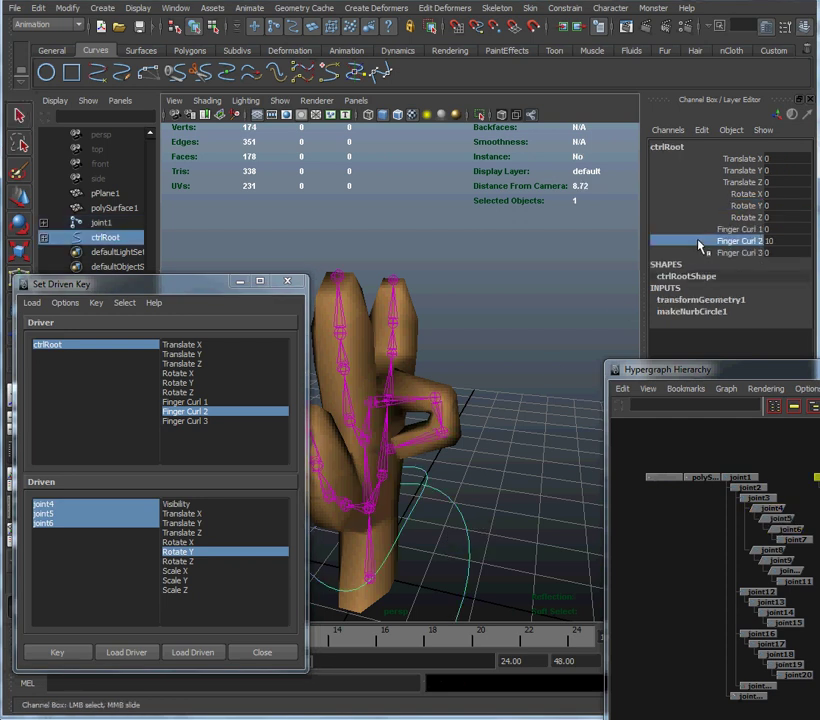
{"action": "middle_click_drag", "start_coordinate": [527, 370], "coordinate": [450, 370]}
{"action": "left_click_drag", "start_coordinate": [434, 426], "coordinate": [477, 385], "text": "alt"}
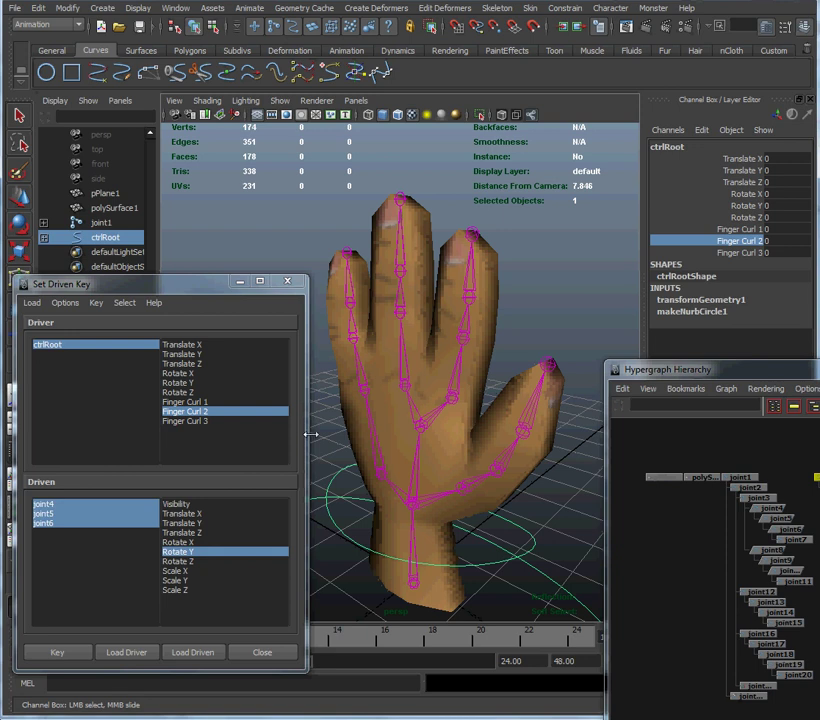
Step: Choose Finger Curl 3 as the driver and load the little finger's joint17, joint18 and joint19 as driven with Rotate Y
{"action": "left_click", "coordinate": [185, 421]}
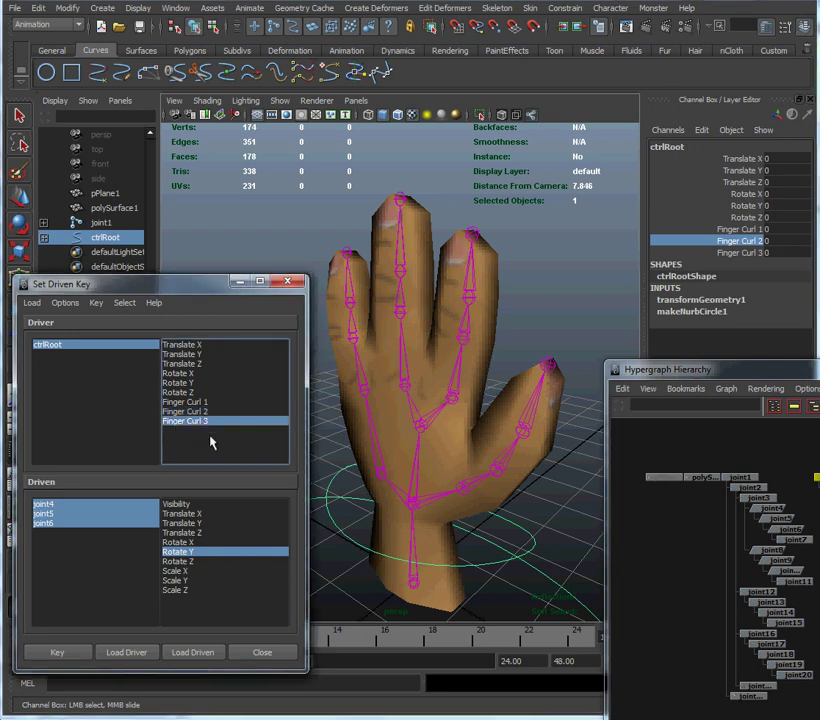
{"action": "left_click", "coordinate": [366, 390]}
{"action": "left_click_drag", "start_coordinate": [661, 379], "coordinate": [643, 331]}
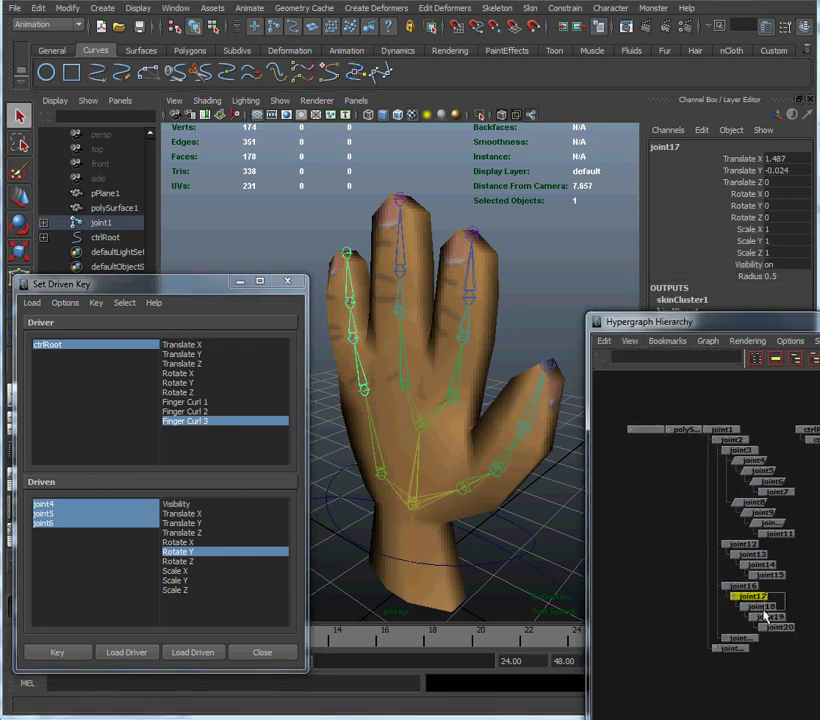
{"action": "left_click", "coordinate": [761, 606], "text": "shift"}
{"action": "left_click", "coordinate": [772, 617], "text": "shift"}
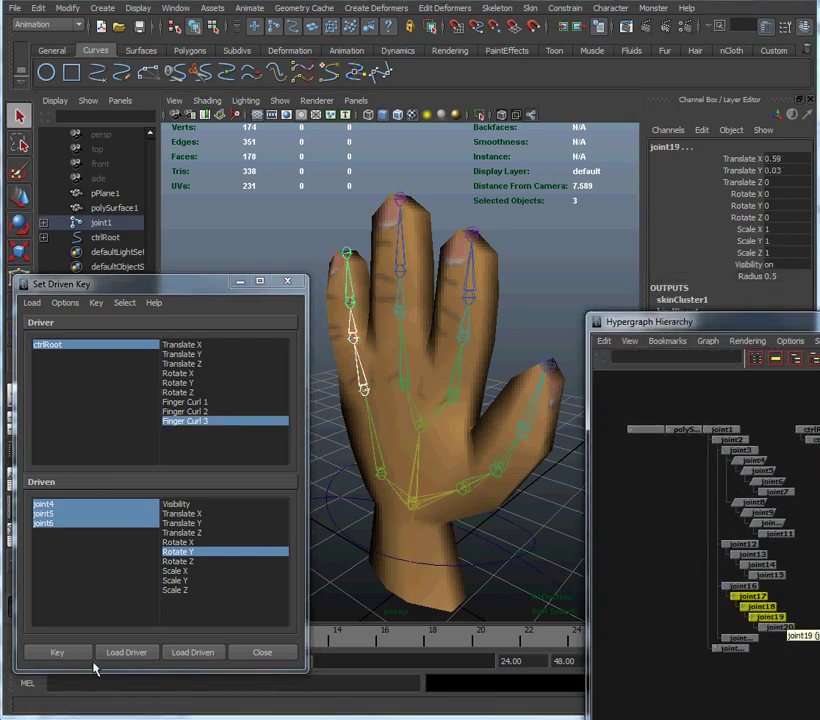
{"action": "left_click", "coordinate": [190, 653]}
{"action": "left_click_drag", "start_coordinate": [48, 507], "coordinate": [55, 532]}
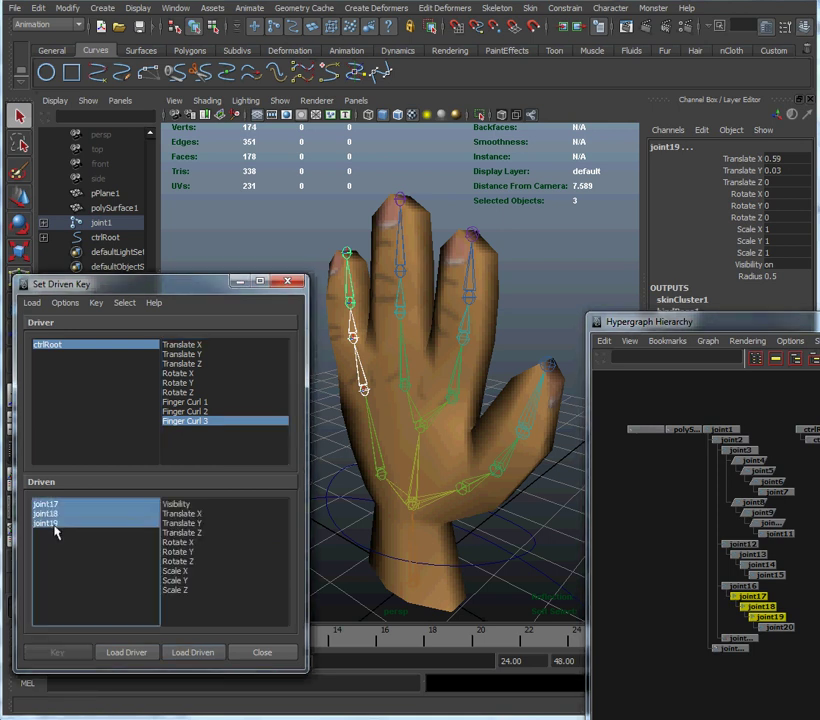
{"action": "left_click", "coordinate": [178, 552]}
Step: Key the straight little finger's Rotate Y against Finger Curl 3 at its rest value
{"action": "left_click_drag", "start_coordinate": [689, 323], "coordinate": [697, 452]}
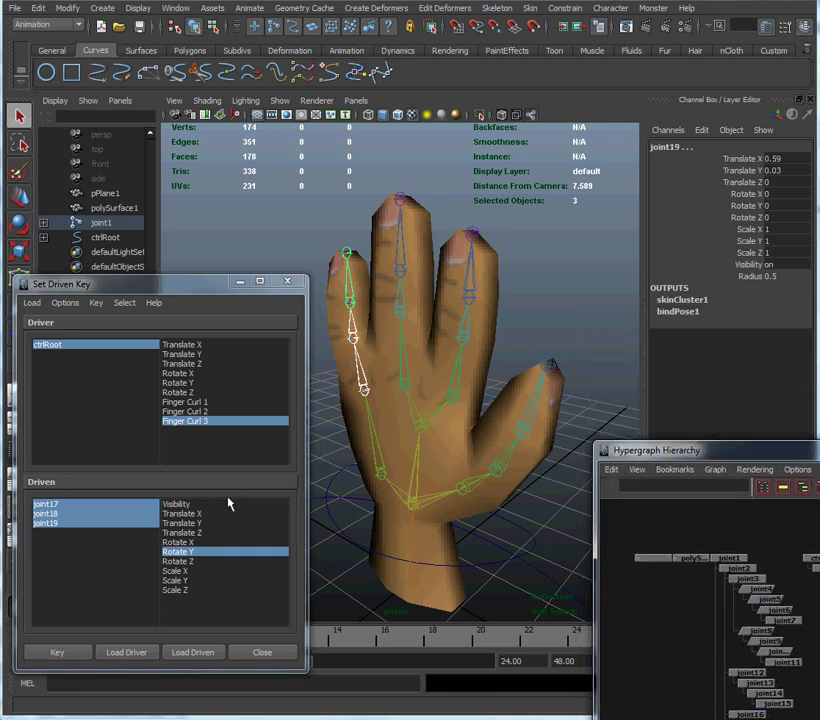
{"action": "left_click", "coordinate": [70, 650]}
{"action": "left_click", "coordinate": [62, 653]}
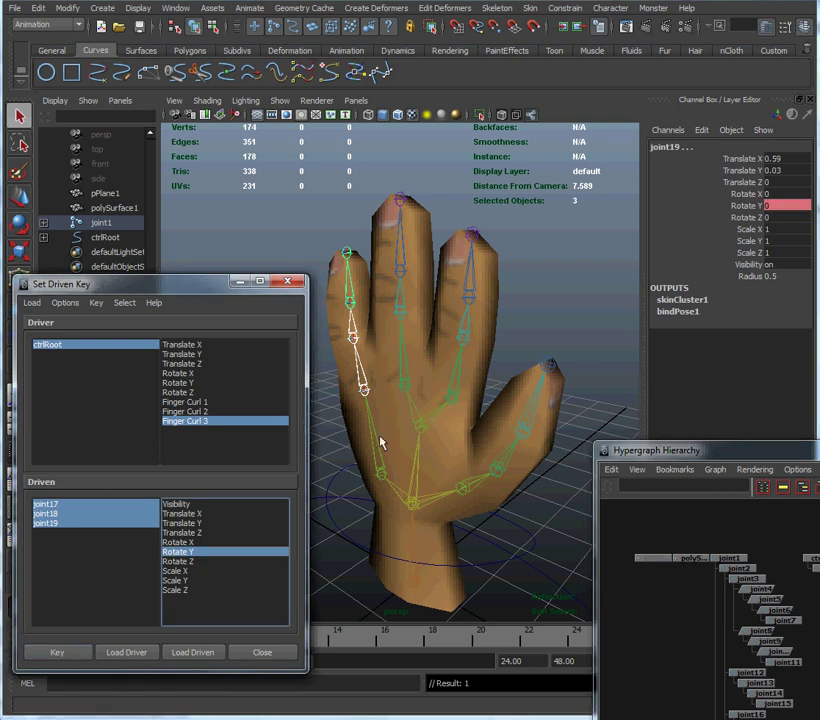
Step: Select the ctrlRoot curve and set its Finger Curl 3 attribute to 10
{"action": "left_click", "coordinate": [549, 557]}
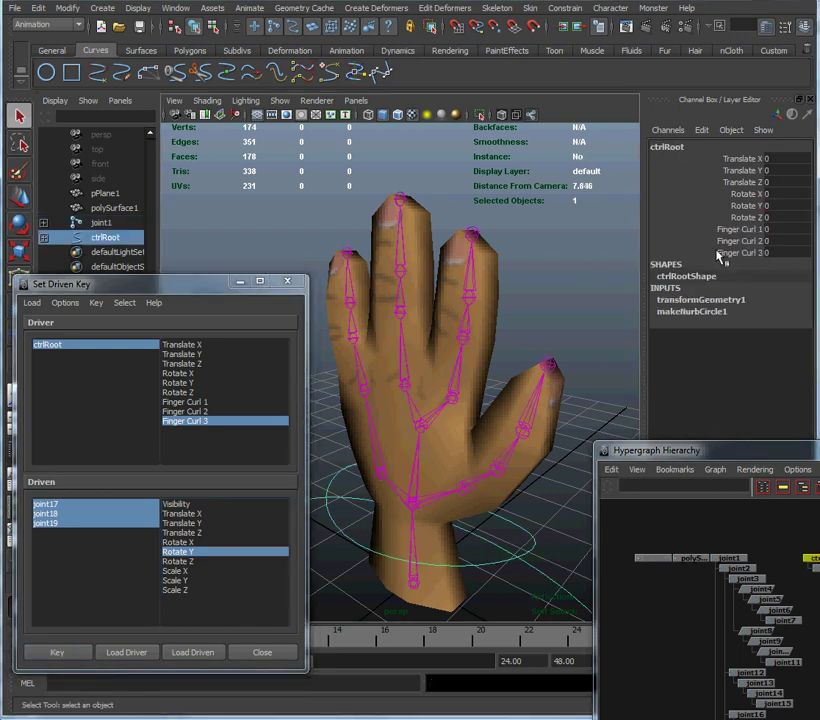
{"action": "double_click", "coordinate": [778, 255]}
{"action": "key", "text": "Return"}
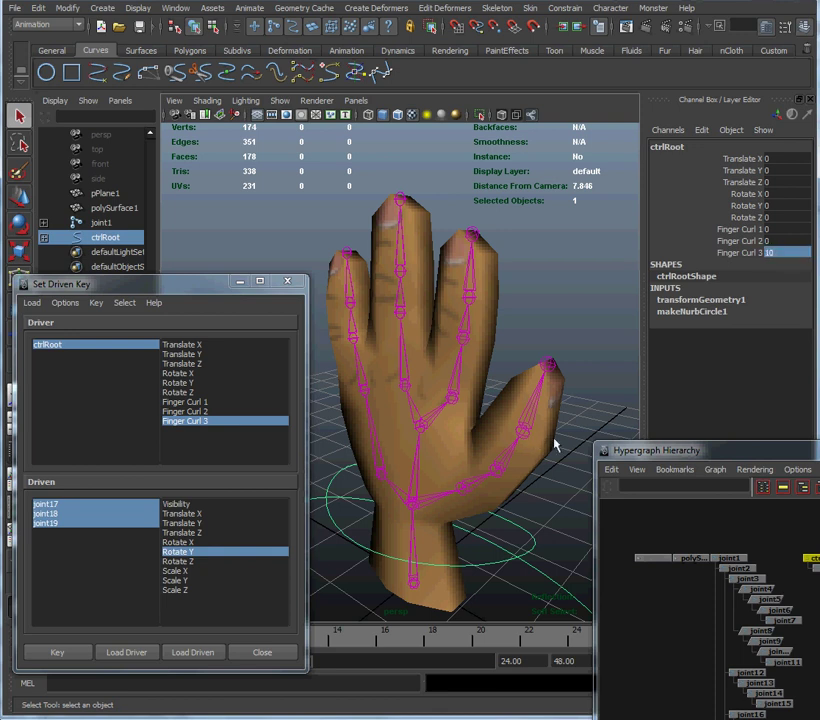
Step: Curl the little finger by rotating joint17, joint18 and joint19 to about 88.2 in Rotate Y, and key the pose against Finger Curl 3
{"action": "left_click", "coordinate": [371, 394]}
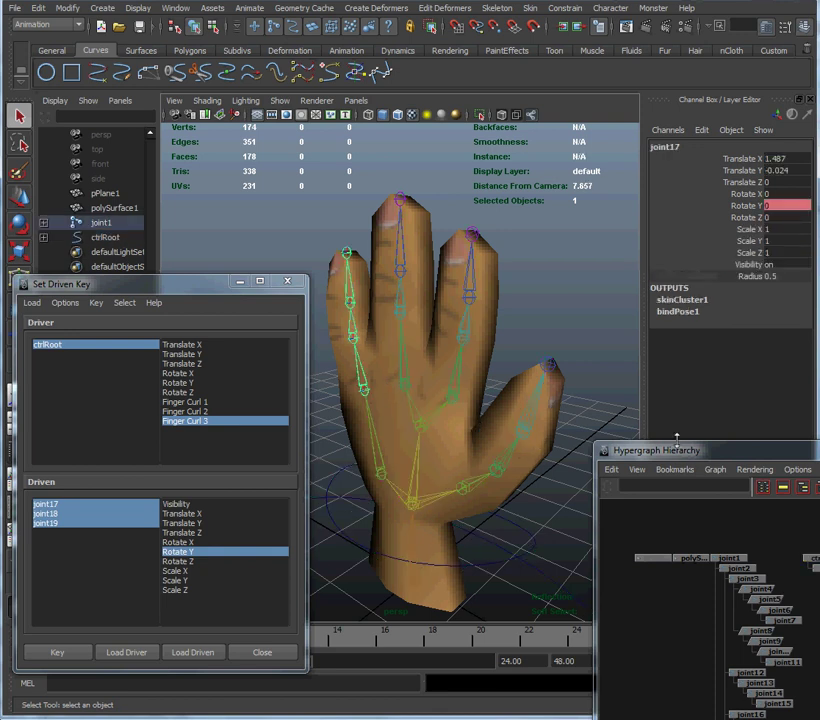
{"action": "left_click_drag", "start_coordinate": [692, 450], "coordinate": [589, 279]}
{"action": "left_click", "coordinate": [665, 565], "text": "shift"}
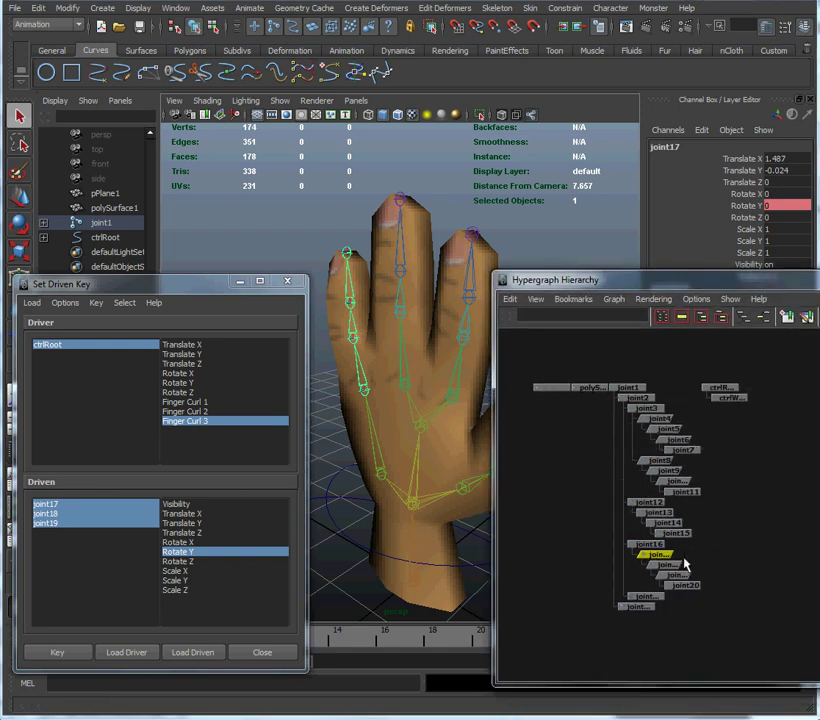
{"action": "left_click", "coordinate": [668, 577], "text": "shift"}
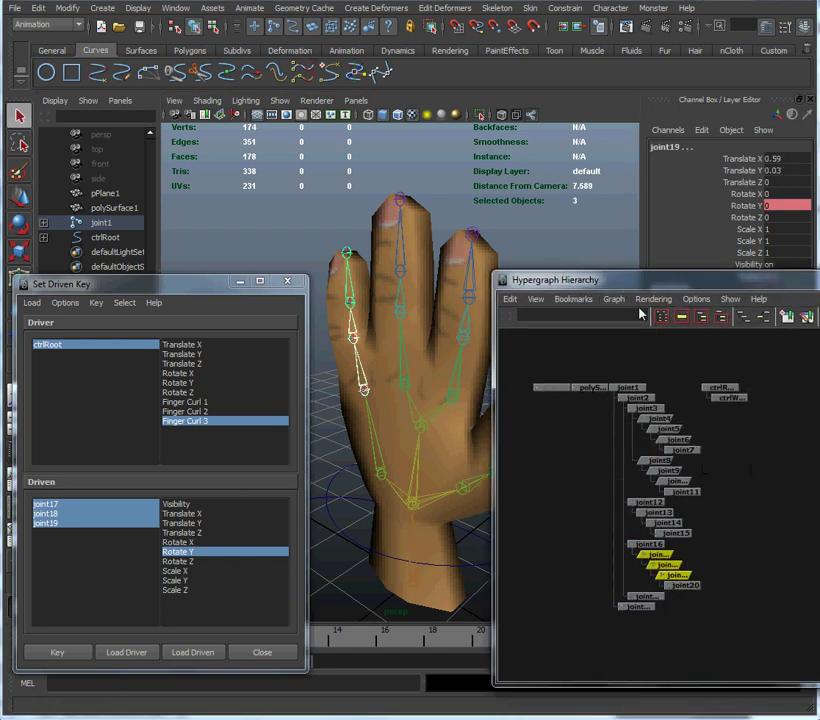
{"action": "left_click_drag", "start_coordinate": [617, 286], "coordinate": [767, 436]}
{"action": "left_click", "coordinate": [678, 206]}
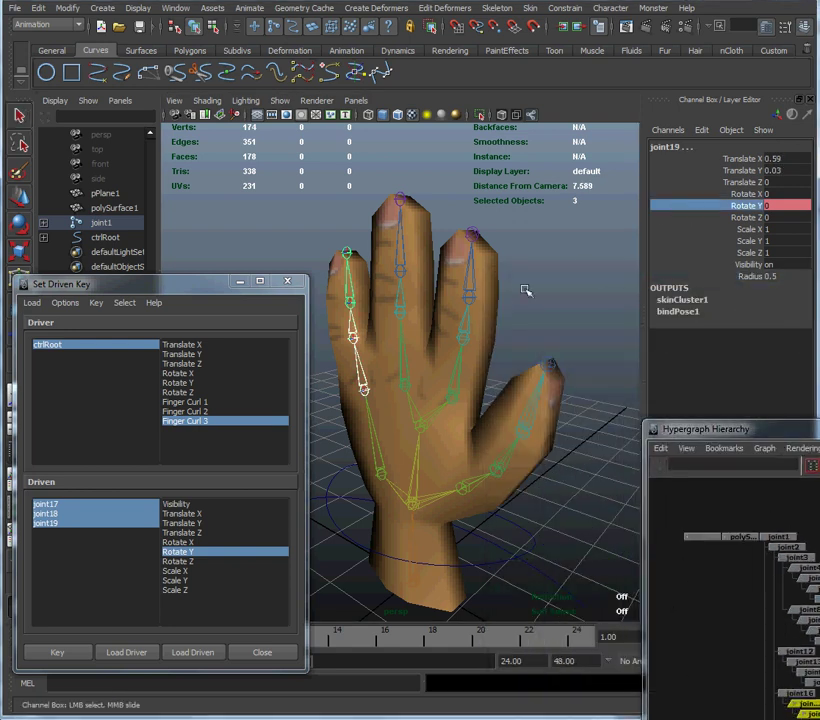
{"action": "middle_click_drag", "start_coordinate": [522, 309], "coordinate": [568, 311]}
{"action": "left_click_drag", "start_coordinate": [575, 340], "coordinate": [500, 378], "text": "alt"}
{"action": "middle_click_drag", "start_coordinate": [531, 375], "coordinate": [593, 368]}
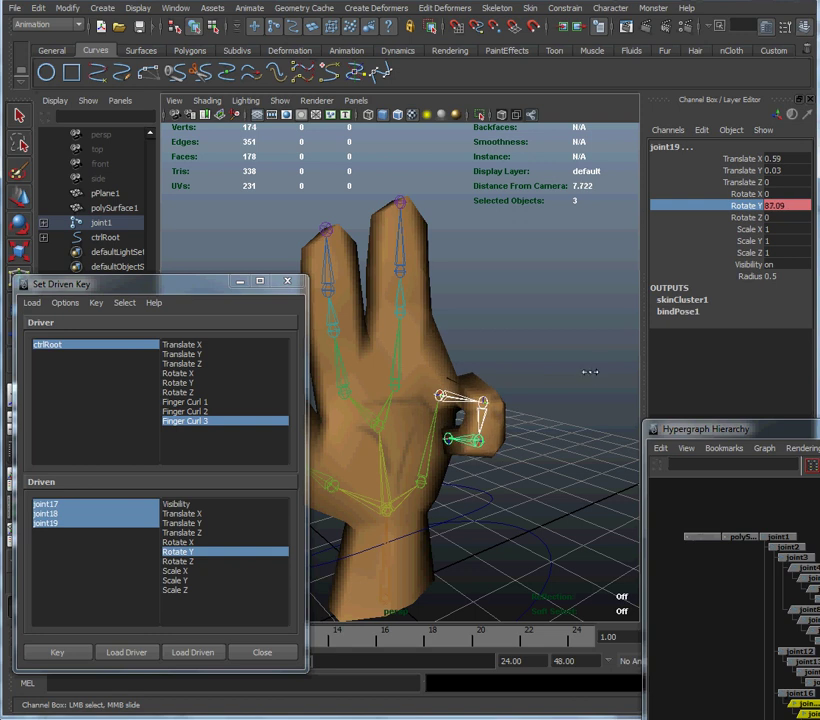
{"action": "mouse_move", "coordinate": [589, 388]}
{"action": "left_mouse_down", "text": "alt"}
{"action": "mouse_move", "coordinate": [529, 390]}
{"action": "mouse_move", "coordinate": [427, 371]}
{"action": "mouse_move", "coordinate": [575, 397]}
{"action": "left_mouse_up", "text": "alt"}
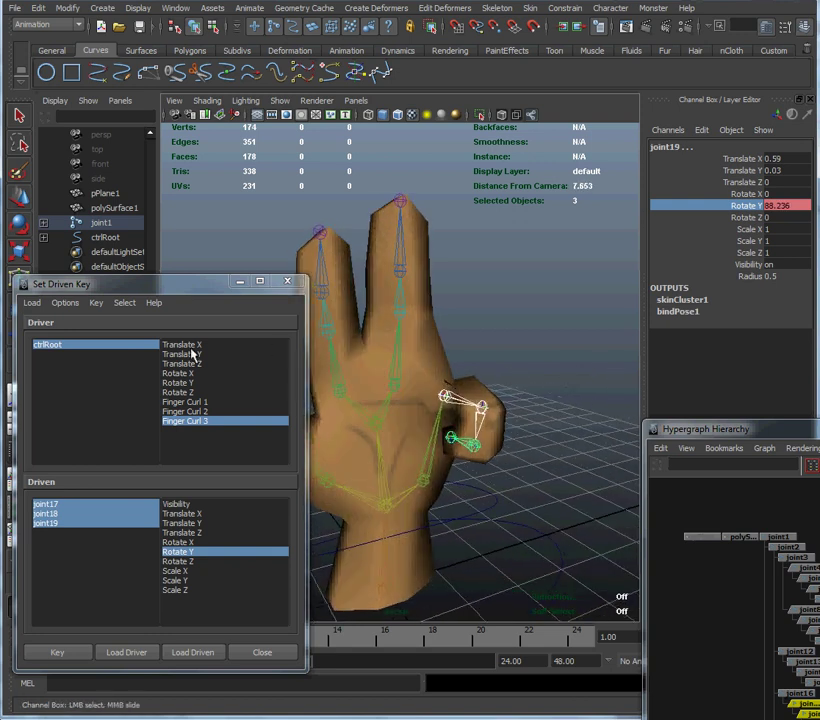
{"action": "left_click", "coordinate": [80, 653]}
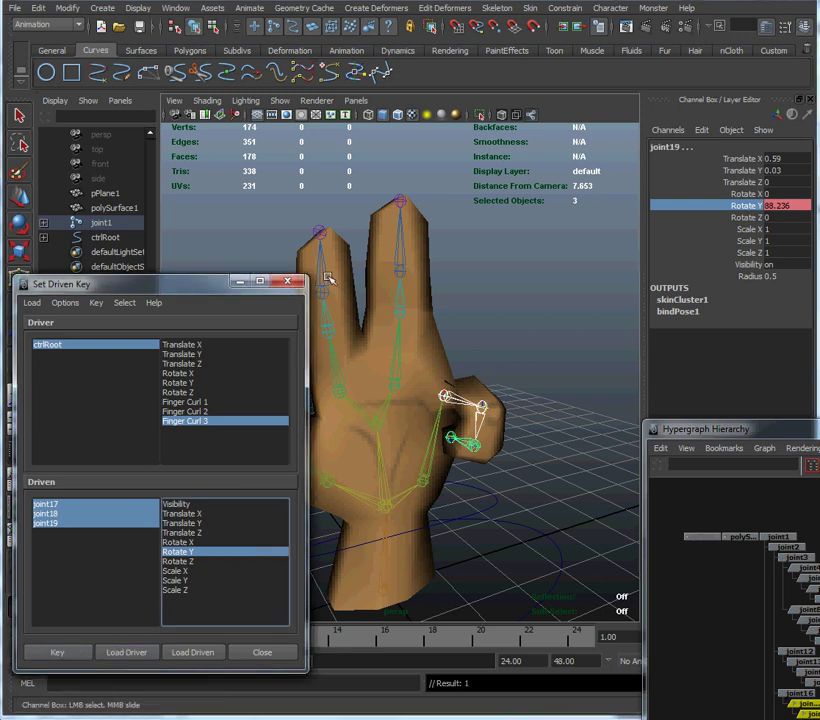
Step: Test the little finger's curl by scrubbing ctrlRoot's Finger Curl 3 back to 0, and move Set Driven Key clear of the hand
{"action": "left_click", "coordinate": [542, 549]}
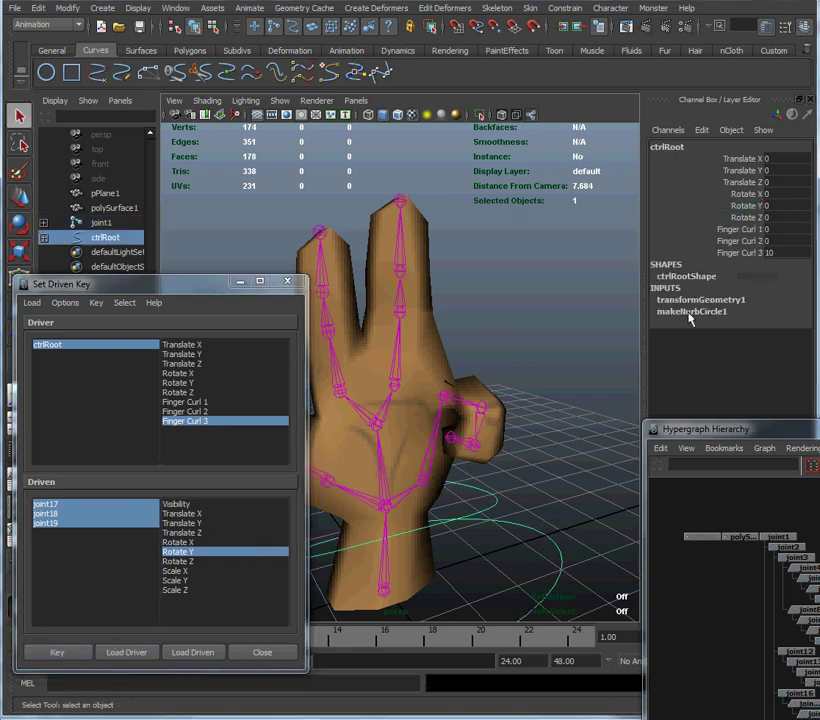
{"action": "left_click", "coordinate": [701, 256]}
{"action": "middle_click_drag", "start_coordinate": [582, 328], "coordinate": [454, 364]}
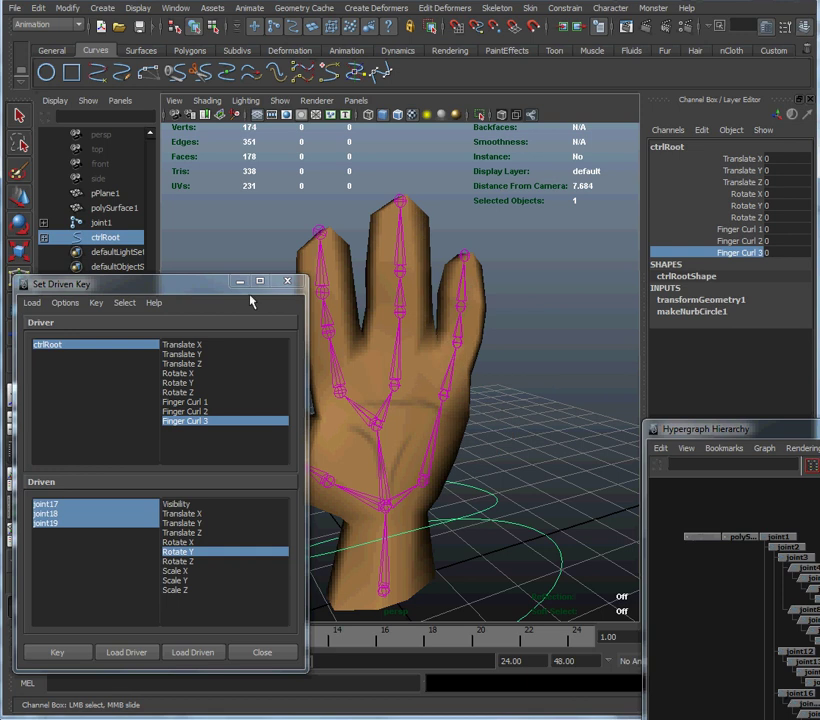
{"action": "left_click_drag", "start_coordinate": [210, 290], "coordinate": [819, 393]}
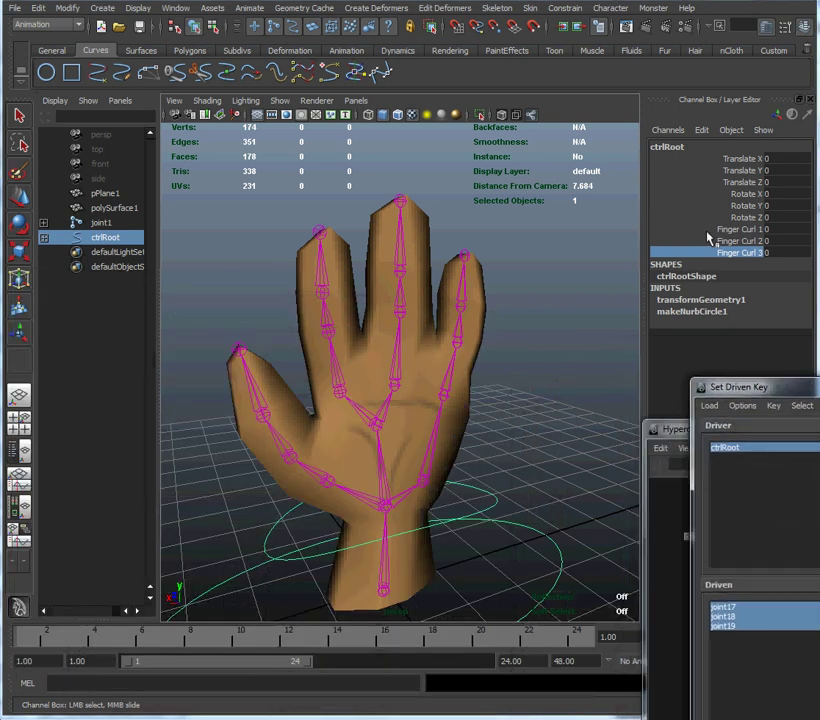
Step: Test ctrlRoot's finger curls by scrubbing all three Finger Curl attributes together, and Finger Curl 1 and 2 as a pair
{"action": "left_click_drag", "start_coordinate": [708, 230], "coordinate": [714, 251]}
{"action": "mouse_move", "coordinate": [553, 302]}
{"action": "middle_mouse_down"}
{"action": "mouse_move", "coordinate": [619, 315]}
{"action": "mouse_move", "coordinate": [534, 293]}
{"action": "mouse_move", "coordinate": [623, 328]}
{"action": "mouse_move", "coordinate": [545, 305]}
{"action": "middle_mouse_up"}
{"action": "left_click_drag", "start_coordinate": [703, 229], "coordinate": [710, 241]}
{"action": "mouse_move", "coordinate": [573, 293]}
{"action": "middle_mouse_down"}
{"action": "mouse_move", "coordinate": [634, 335]}
{"action": "mouse_move", "coordinate": [559, 290]}
{"action": "middle_mouse_up"}
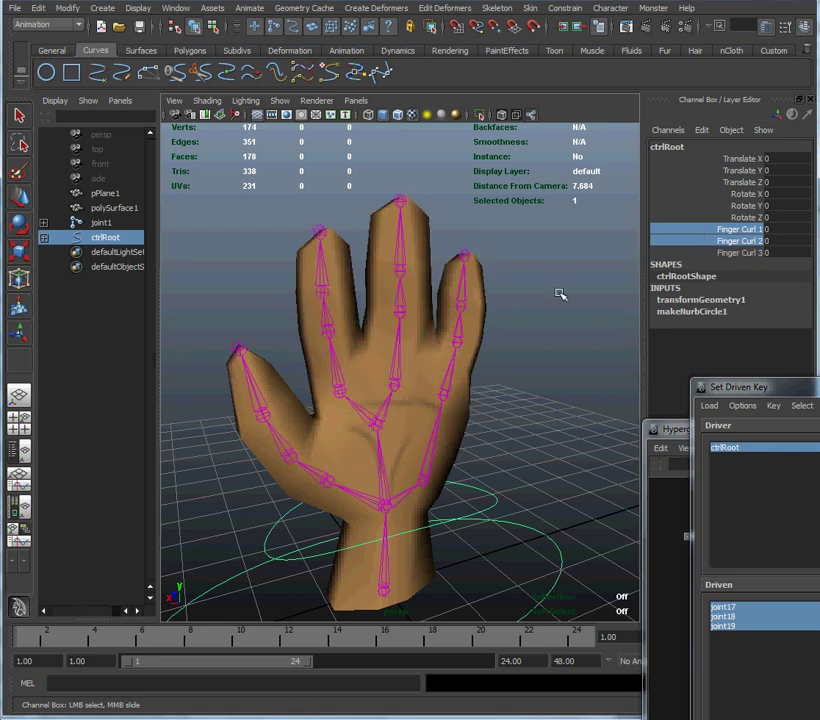
Step: Add a keyable float attribute fingerSide1 to joint8, with a minimum of -10 and a positive maximum
{"action": "left_click_drag", "start_coordinate": [394, 302], "coordinate": [542, 316], "text": "alt"}
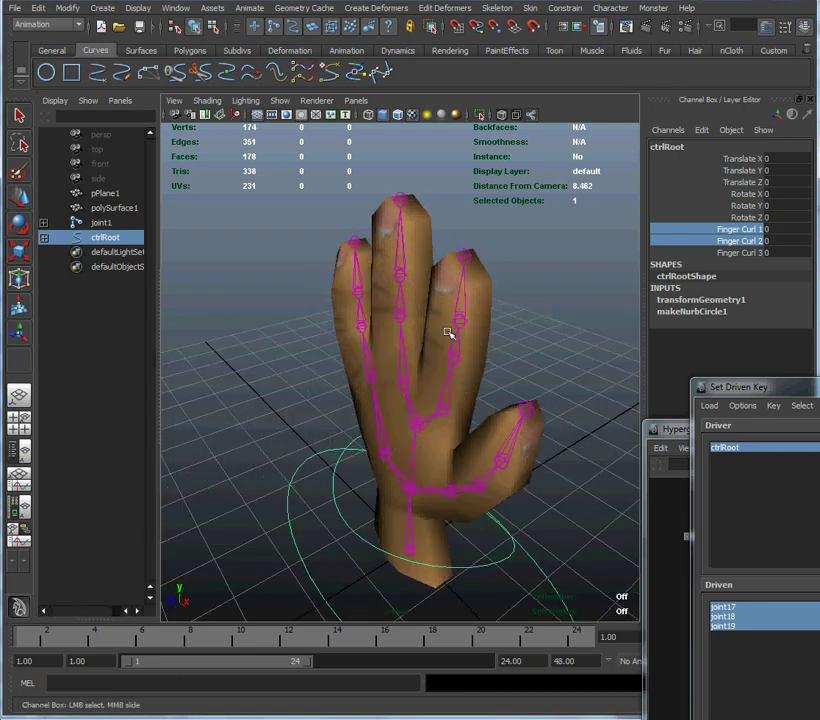
{"action": "left_click_drag", "start_coordinate": [381, 339], "coordinate": [483, 330], "text": "alt"}
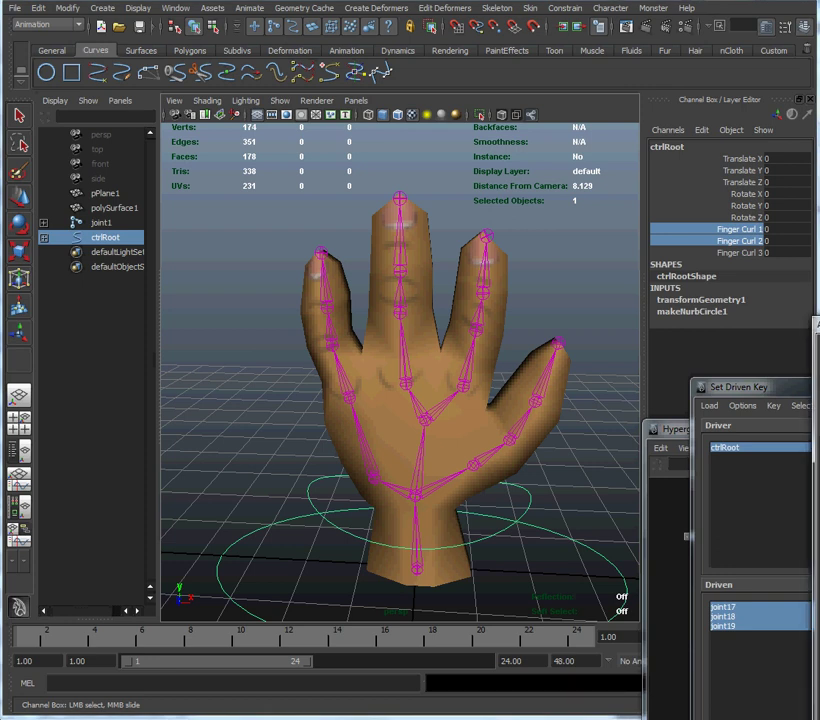
{"action": "left_click", "coordinate": [465, 383]}
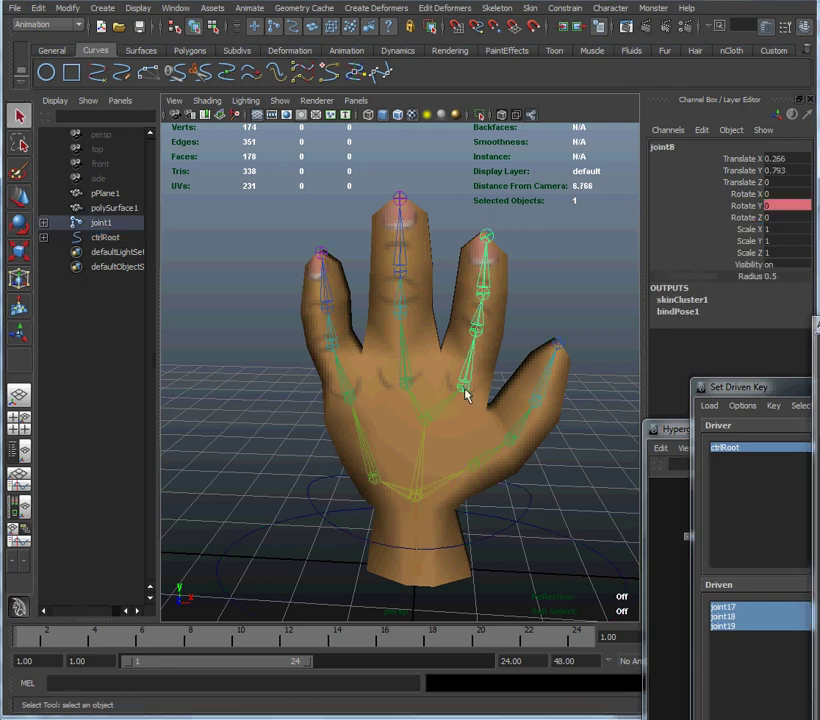
{"action": "key", "text": "ctrl+a"}
{"action": "left_click_drag", "start_coordinate": [800, 328], "coordinate": [110, 204]}
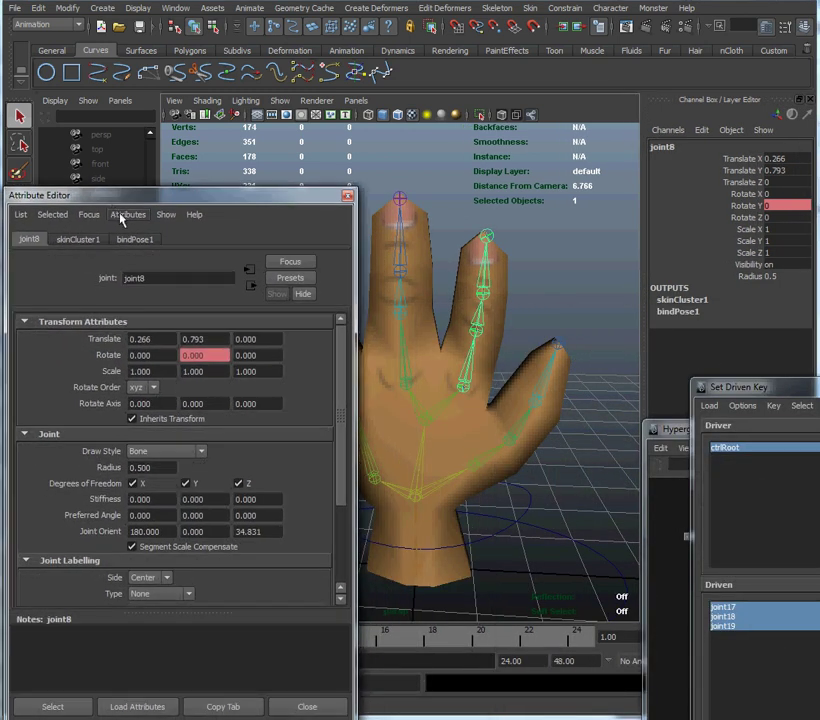
{"action": "left_click", "coordinate": [121, 219]}
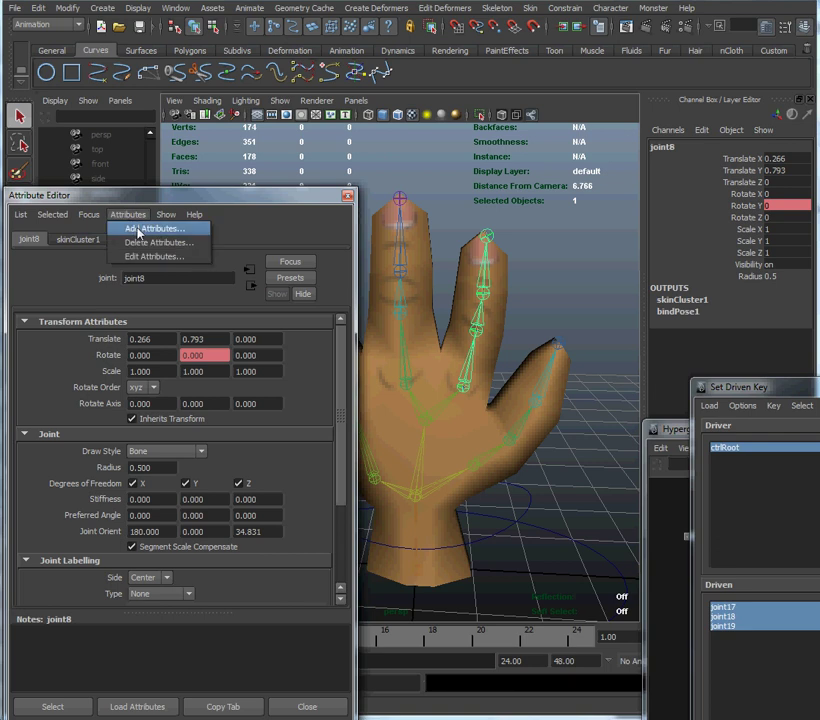
{"action": "left_click", "coordinate": [150, 227]}
{"action": "left_click", "coordinate": [655, 320]}
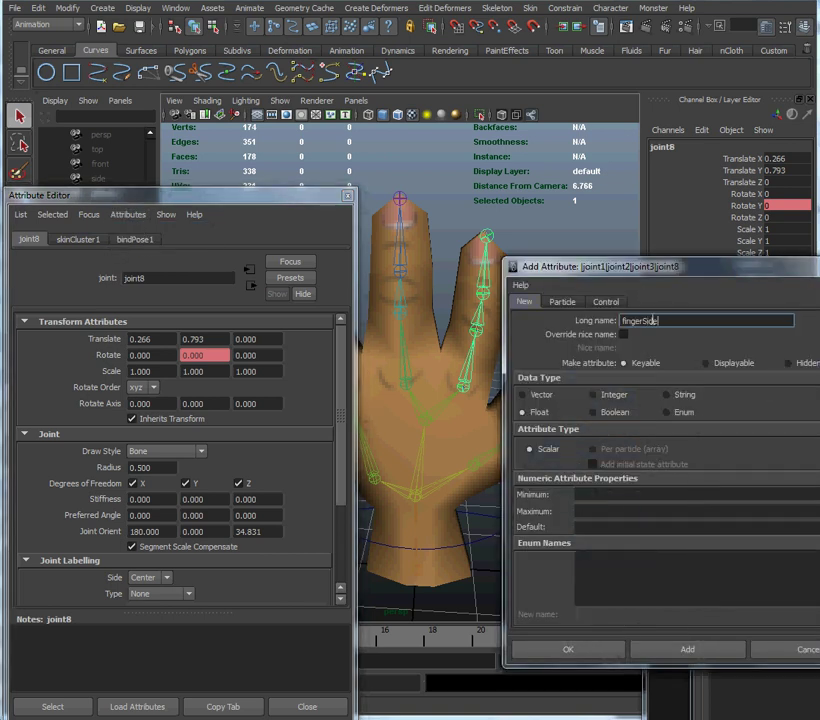
{"action": "left_click", "coordinate": [650, 494]}
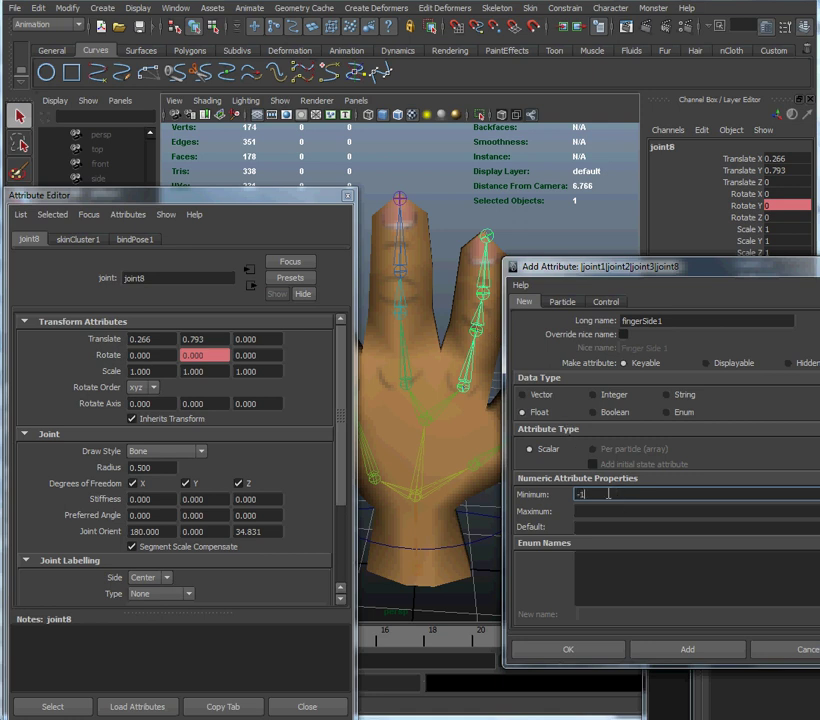
{"action": "left_click", "coordinate": [608, 511]}
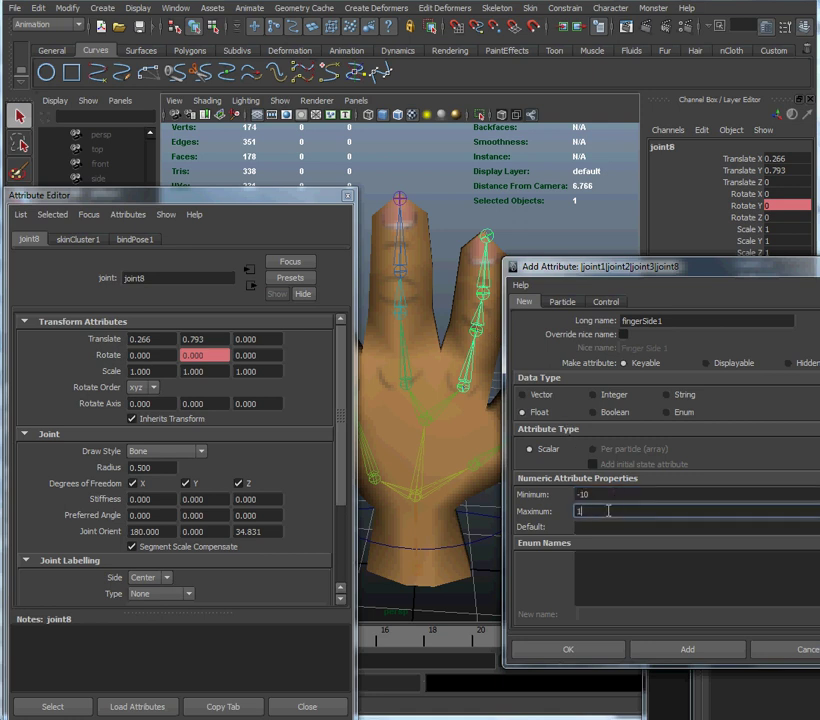
{"action": "left_click", "coordinate": [607, 652]}
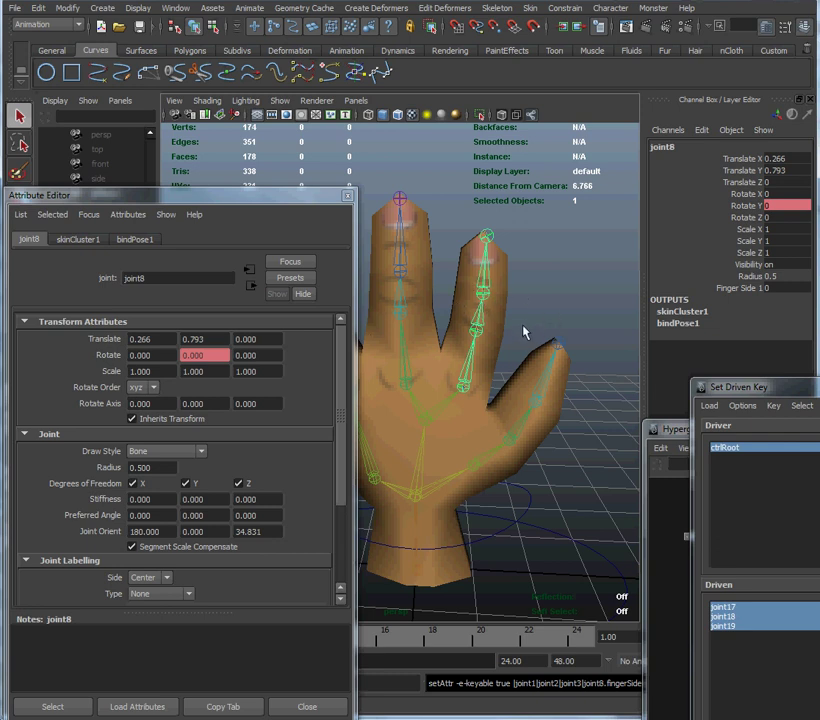
Step: Load joint8, joint9 and joint10 as the driven objects in Set Driven Key
{"action": "left_click_drag", "start_coordinate": [728, 392], "coordinate": [616, 216]}
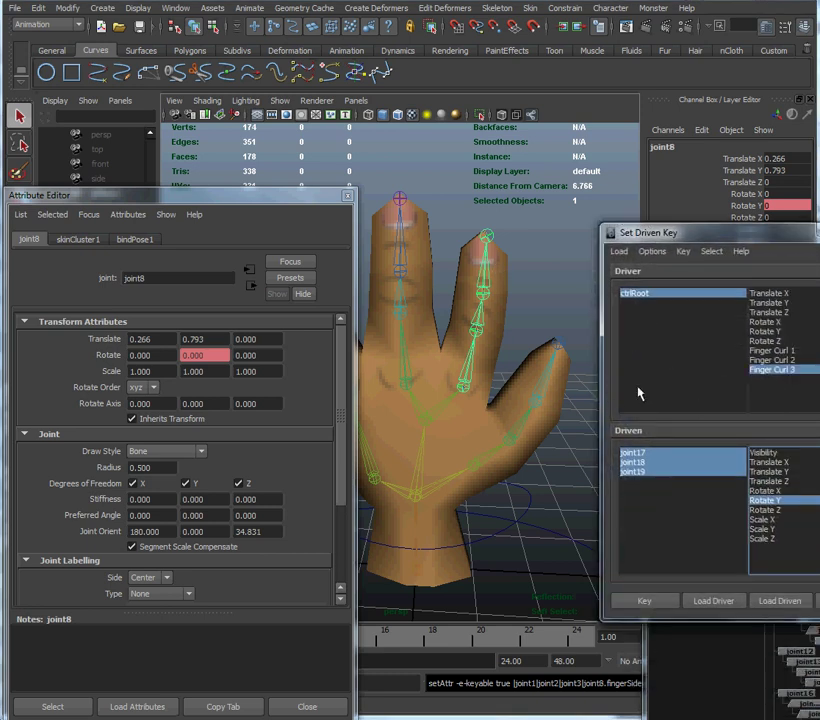
{"action": "left_click_drag", "start_coordinate": [700, 449], "coordinate": [719, 375]}
{"action": "left_click", "coordinate": [803, 568]}
{"action": "left_click_drag", "start_coordinate": [660, 375], "coordinate": [819, 540]}
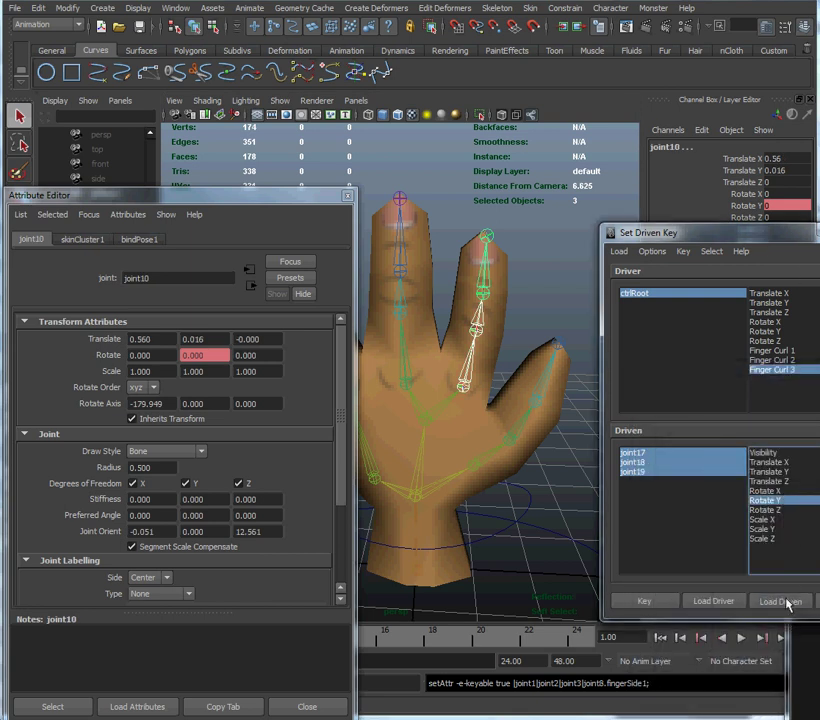
{"action": "left_click", "coordinate": [782, 600]}
Step: Add a keyable float attribute fingerSide1 to the ctrlRoot curve, limited by a minimum of -10 and a maximum
{"action": "left_click", "coordinate": [697, 299]}
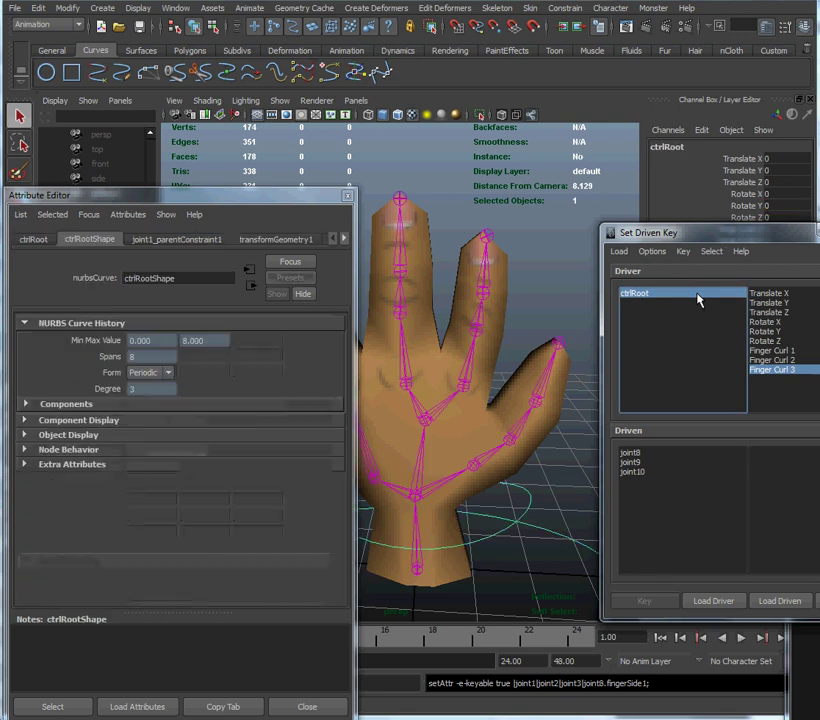
{"action": "left_click_drag", "start_coordinate": [715, 239], "coordinate": [707, 267]}
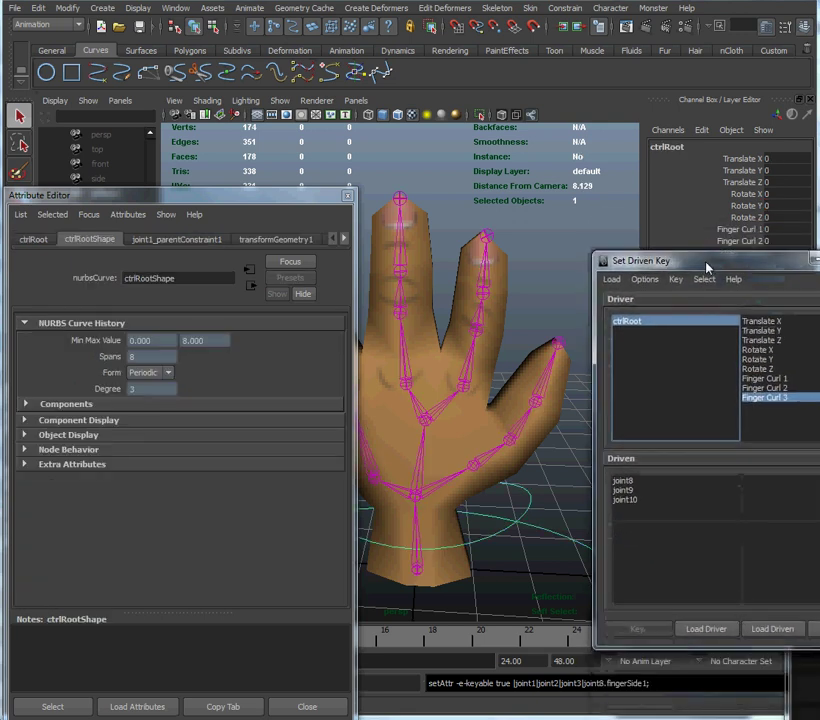
{"action": "left_click_drag", "start_coordinate": [707, 267], "coordinate": [706, 266]}
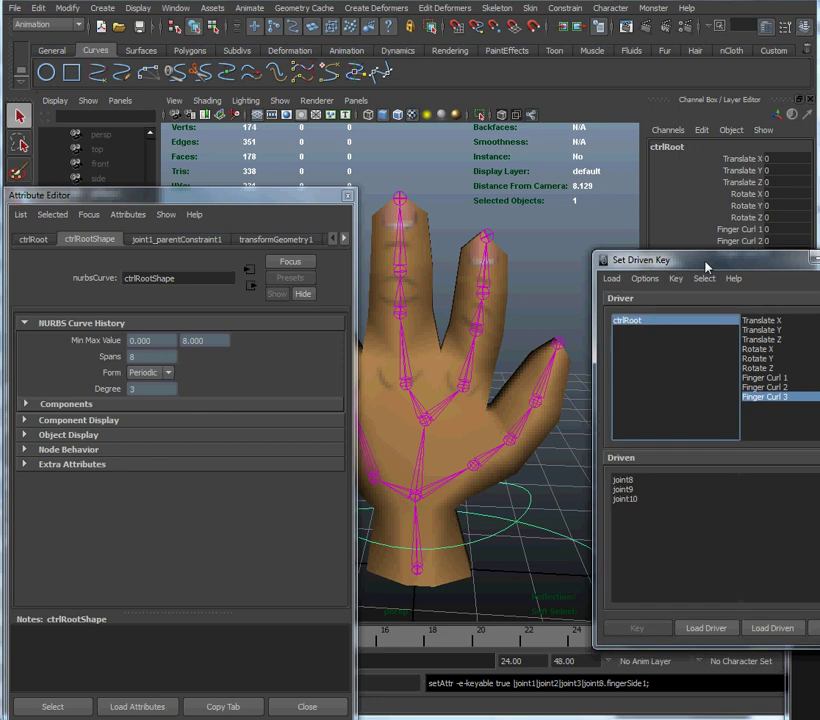
{"action": "left_click_drag", "start_coordinate": [569, 526], "coordinate": [560, 552]}
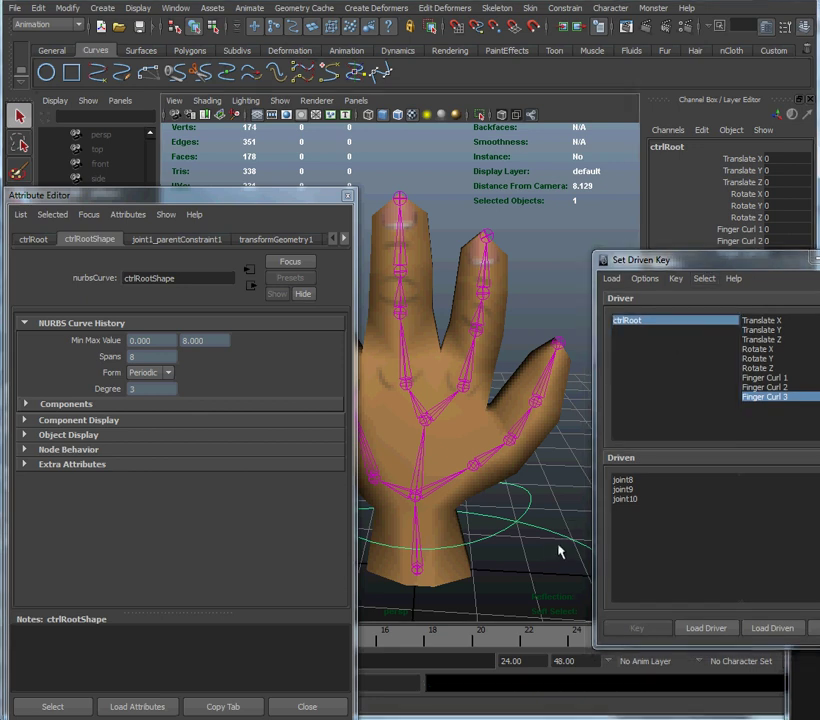
{"action": "left_click", "coordinate": [128, 214]}
{"action": "left_click", "coordinate": [136, 229]}
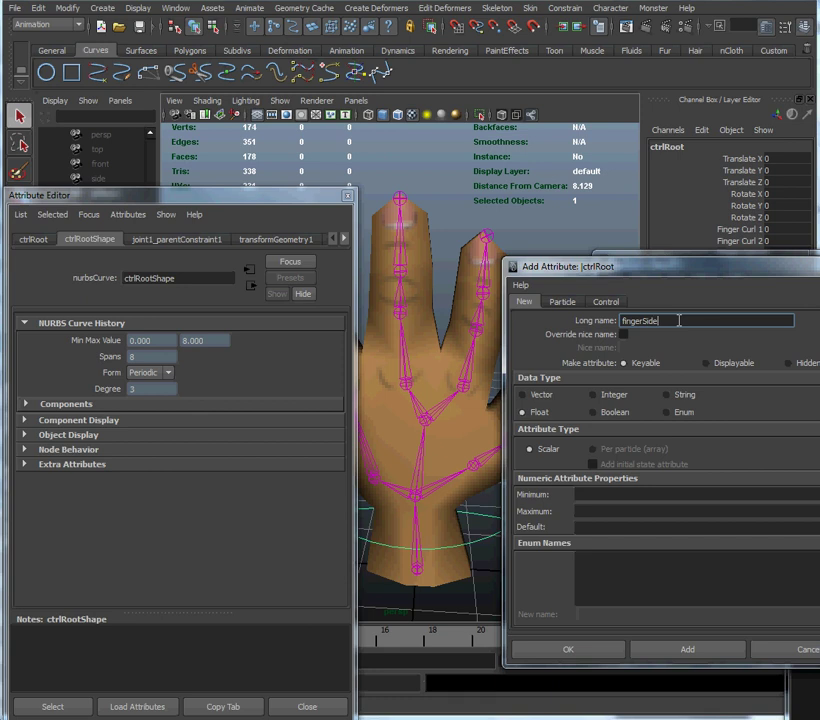
{"action": "left_click", "coordinate": [639, 493]}
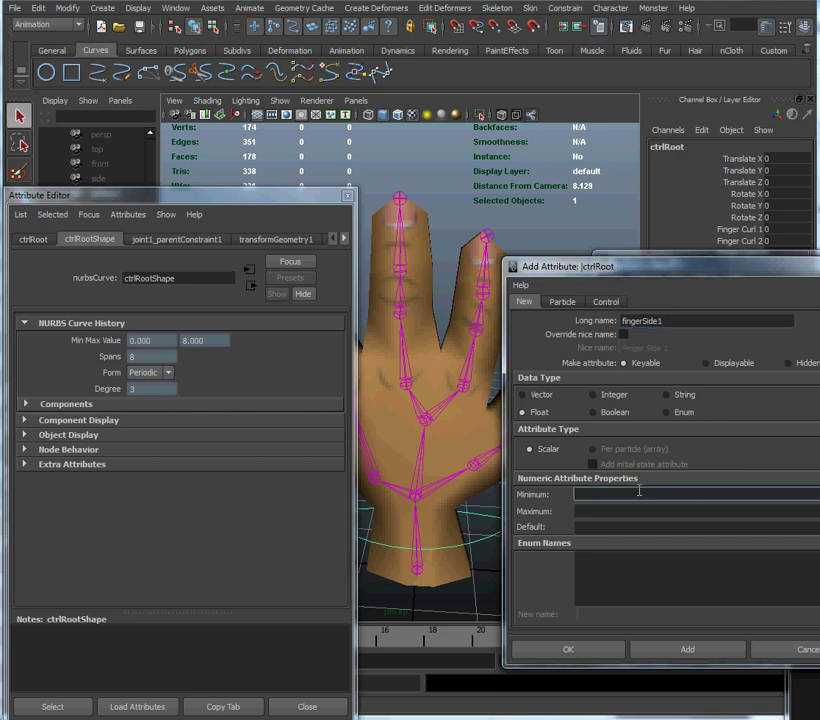
{"action": "left_click", "coordinate": [629, 510]}
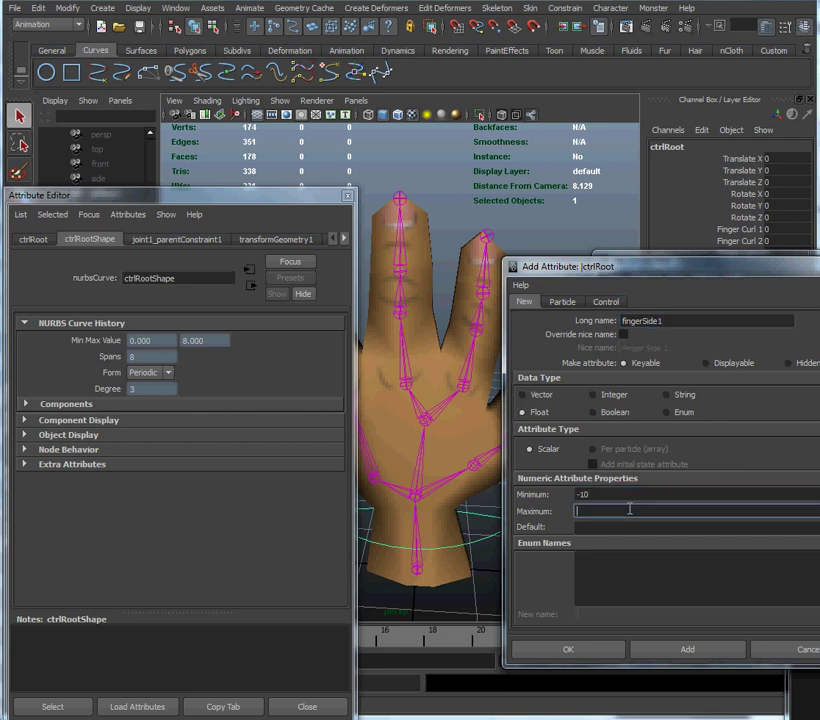
{"action": "left_click", "coordinate": [615, 649]}
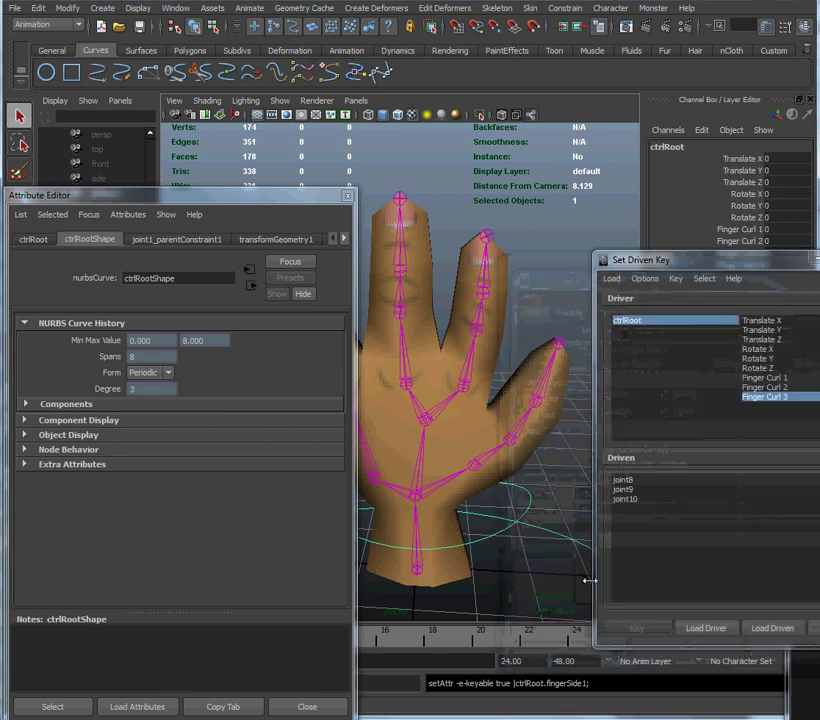
Step: Key Rotate Z of joint8, joint9 and joint10 against ctrlRoot's Finger Side 1 at its rest value
{"action": "left_click", "coordinate": [660, 325]}
{"action": "left_click", "coordinate": [745, 406]}
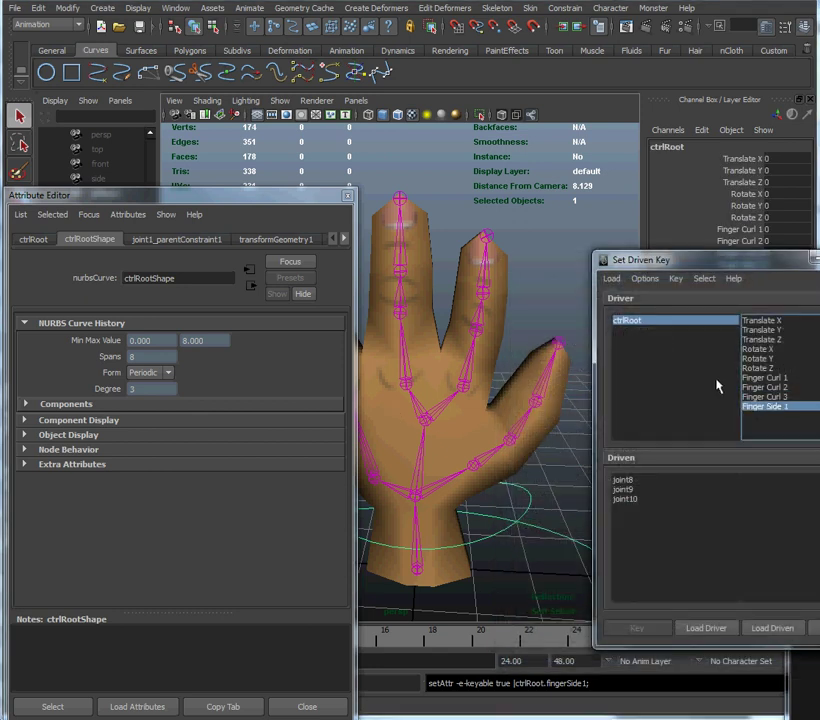
{"action": "left_click_drag", "start_coordinate": [705, 262], "coordinate": [707, 290]}
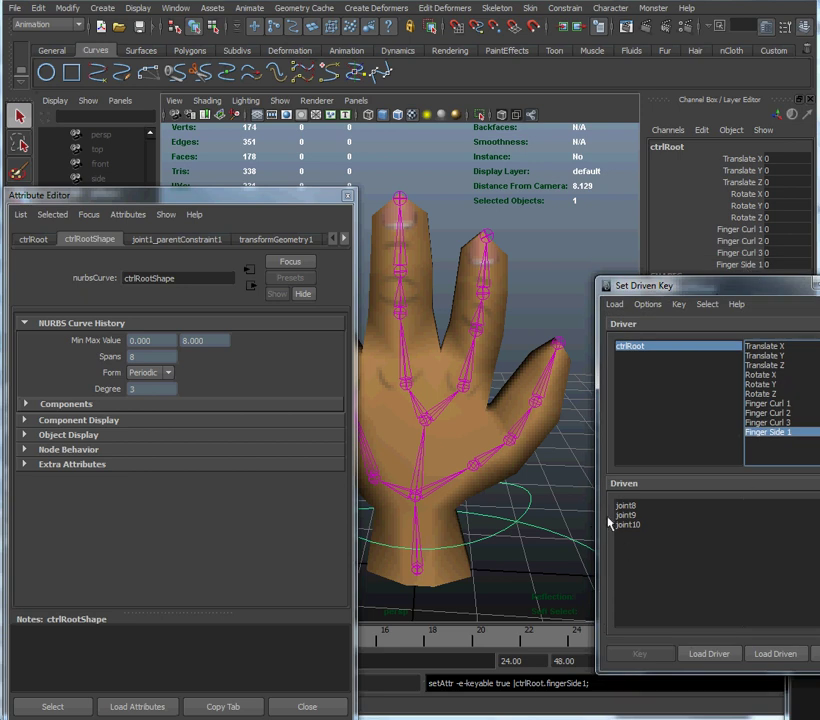
{"action": "left_click", "coordinate": [466, 388]}
{"action": "left_click_drag", "start_coordinate": [624, 508], "coordinate": [632, 528]}
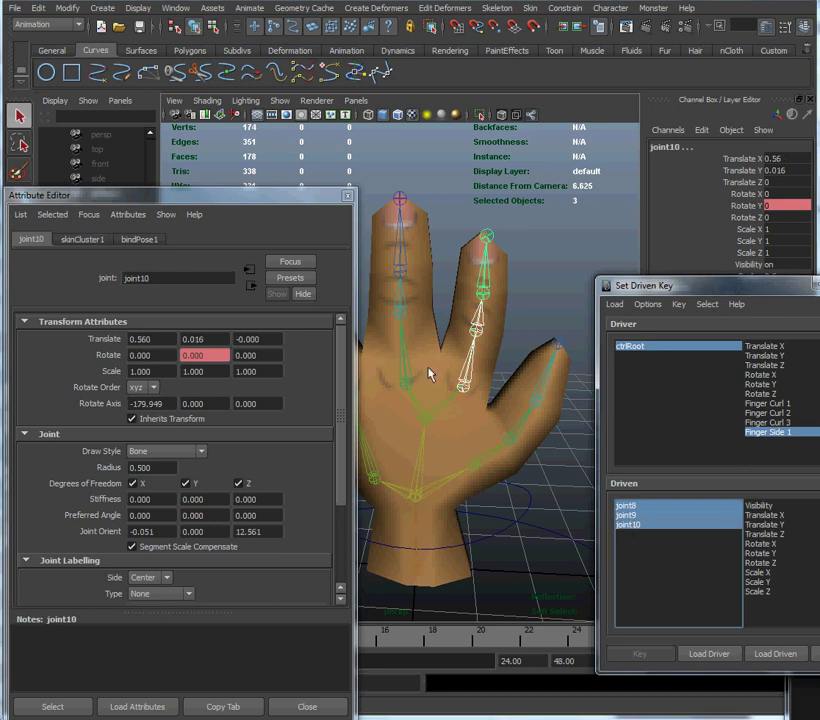
{"action": "right_click_drag", "start_coordinate": [437, 355], "coordinate": [575, 443], "text": "alt"}
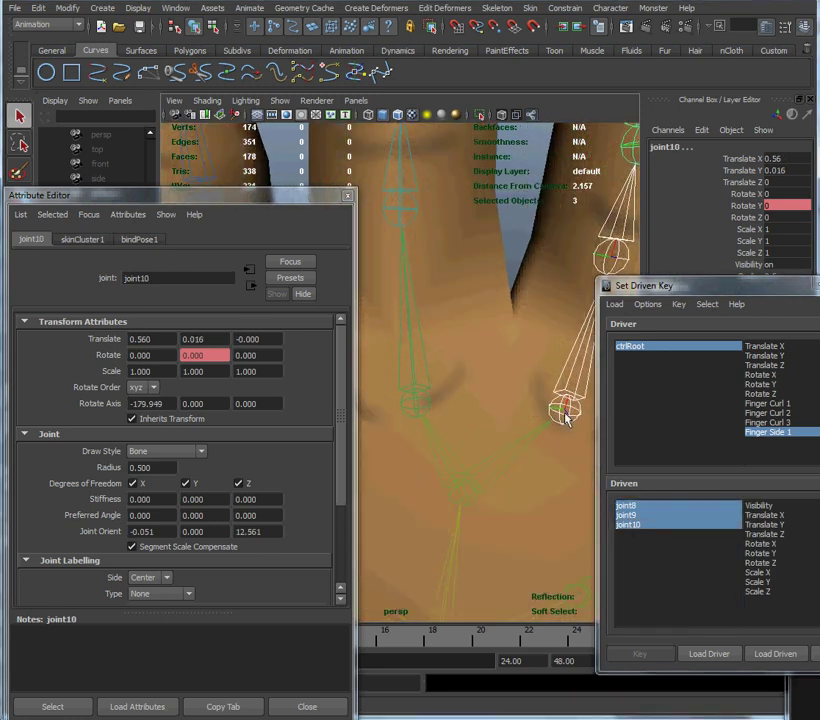
{"action": "left_click", "coordinate": [765, 564]}
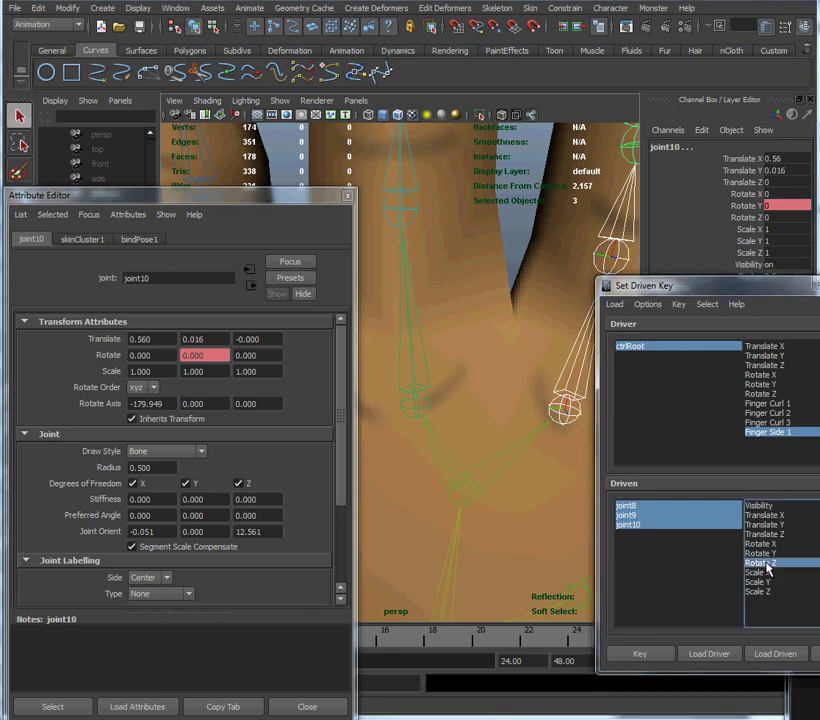
{"action": "right_click_drag", "start_coordinate": [563, 432], "coordinate": [508, 408], "text": "alt"}
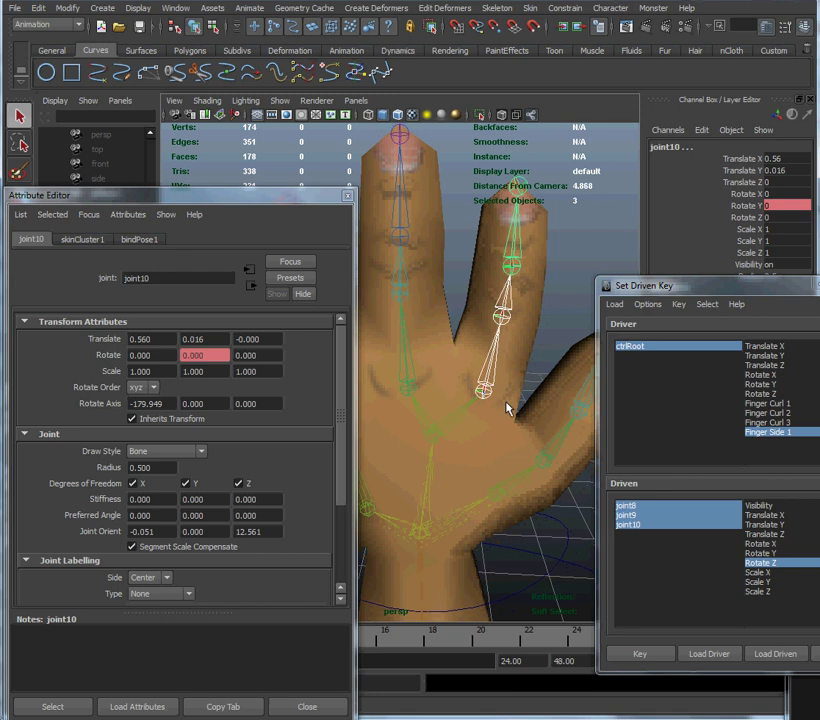
{"action": "left_click", "coordinate": [656, 656]}
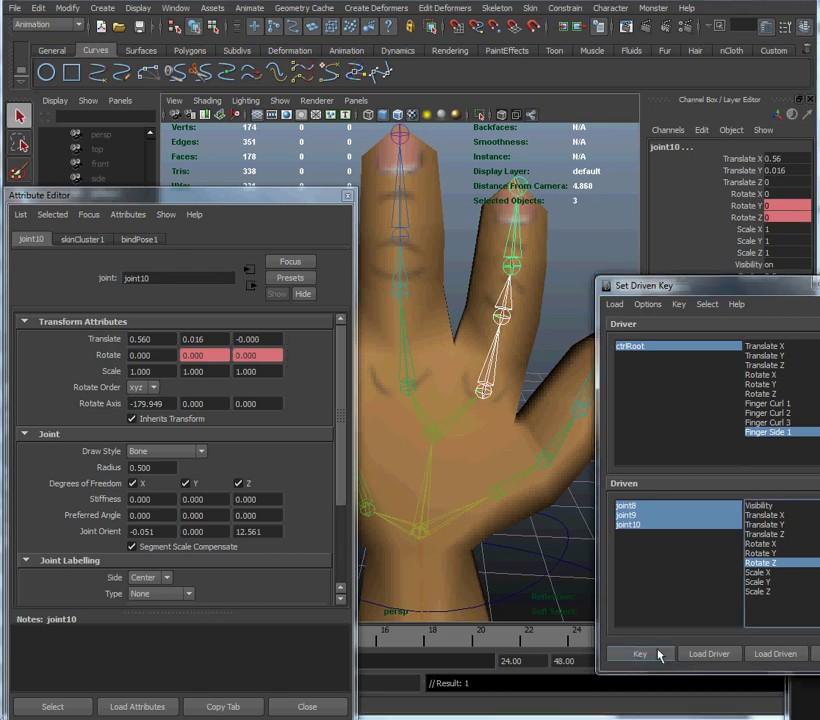
Step: Select the ctrlRoot curve and set its Finger Side 1 attribute to -10
{"action": "left_click", "coordinate": [570, 580]}
{"action": "left_click_drag", "start_coordinate": [650, 286], "coordinate": [667, 315]}
{"action": "left_click", "coordinate": [735, 265]}
{"action": "left_click", "coordinate": [770, 265]}
{"action": "type", "text": "-10"}
{"action": "key", "text": "Return"}
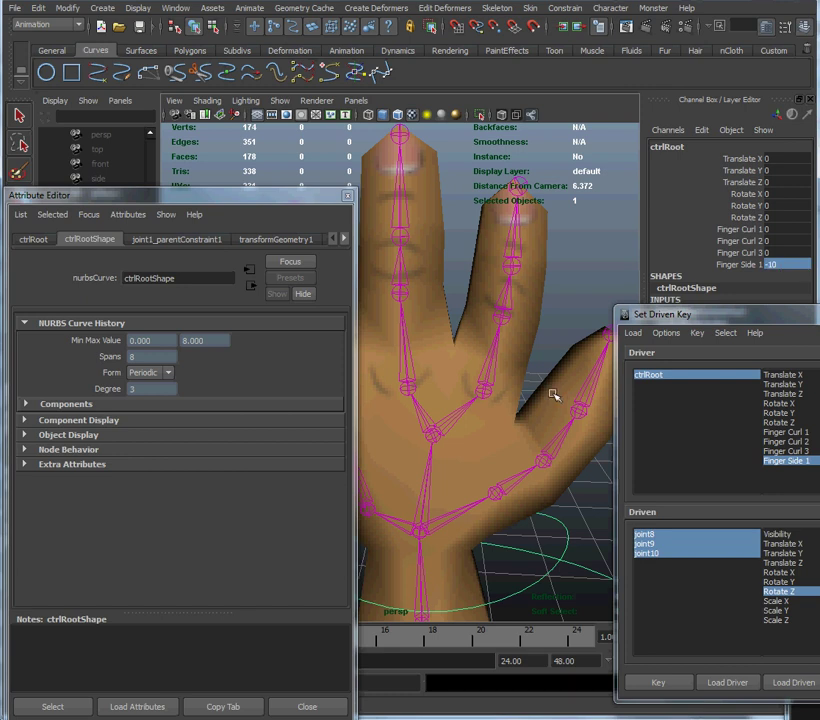
Step: Set ctrlRoot's Finger Side 1 to 0 and key only joint8's Rotate Z against it
{"action": "left_click", "coordinate": [661, 536]}
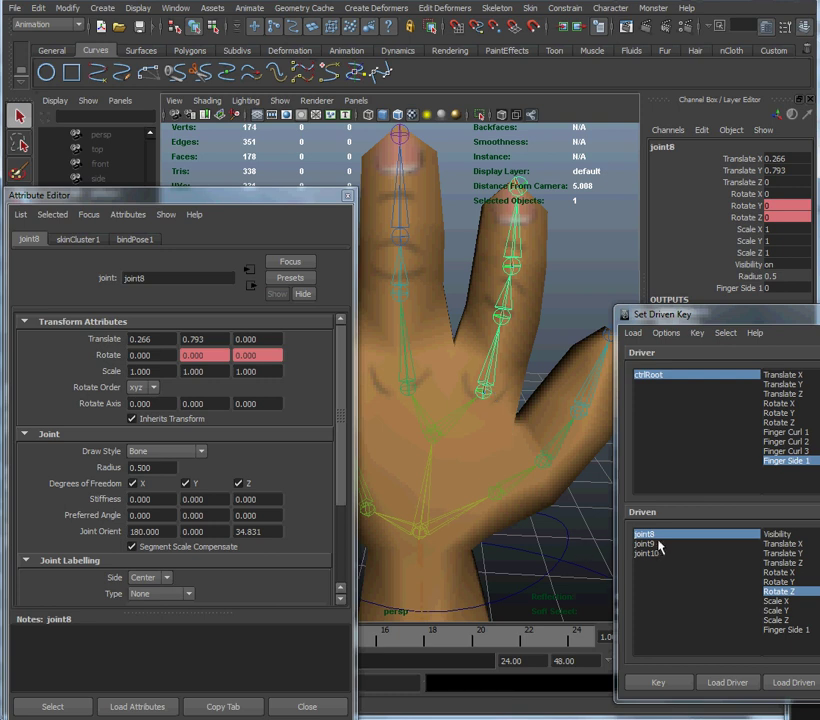
{"action": "left_click", "coordinate": [778, 591]}
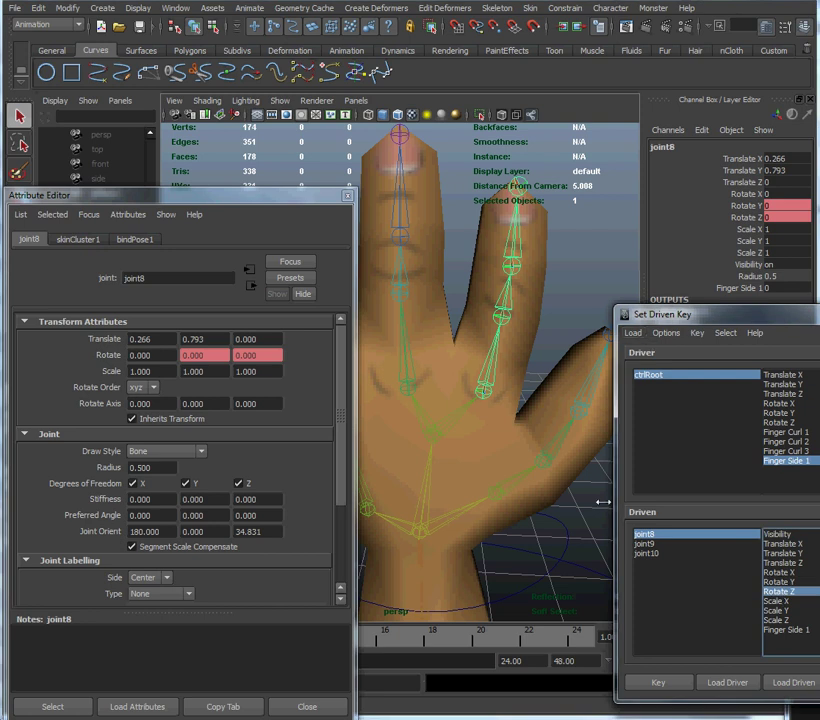
{"action": "left_click_drag", "start_coordinate": [591, 552], "coordinate": [573, 592]}
{"action": "double_click", "coordinate": [783, 265]}
{"action": "key", "text": "Return"}
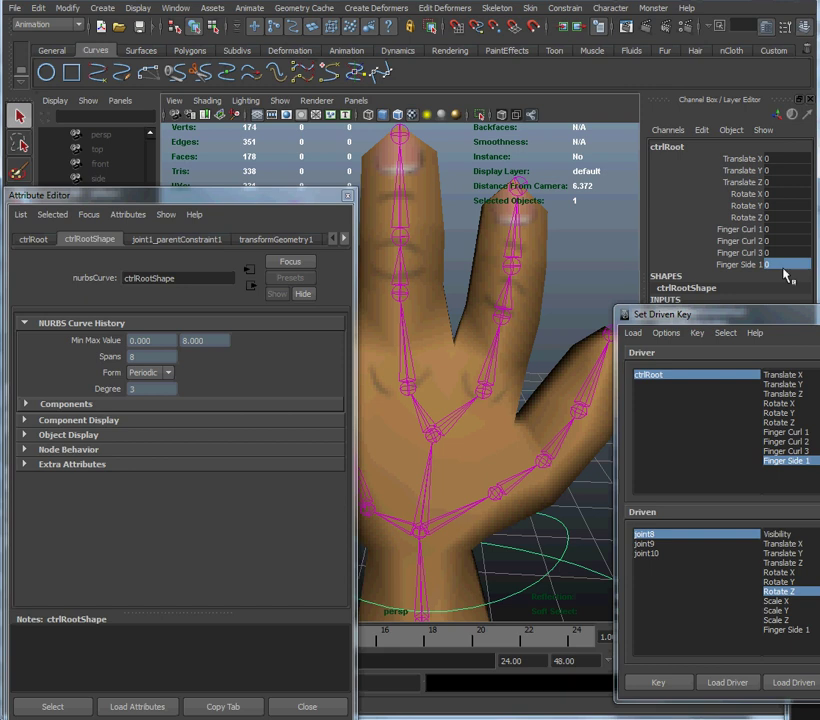
{"action": "left_click", "coordinate": [661, 683]}
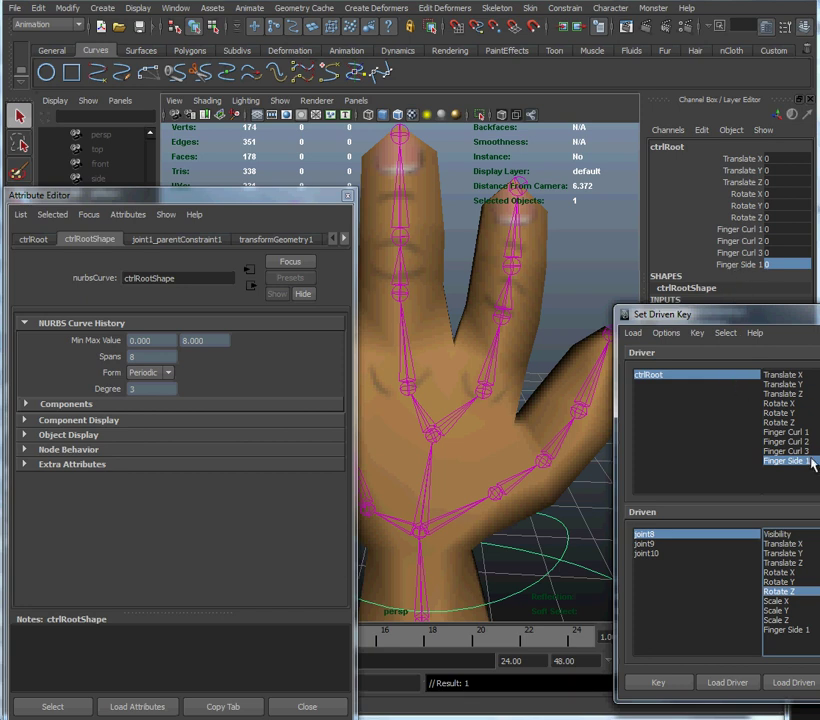
Step: Select joint9 and joint10 of the finger and break the connections on their Rotate Z channels
{"action": "left_click", "coordinate": [513, 268]}
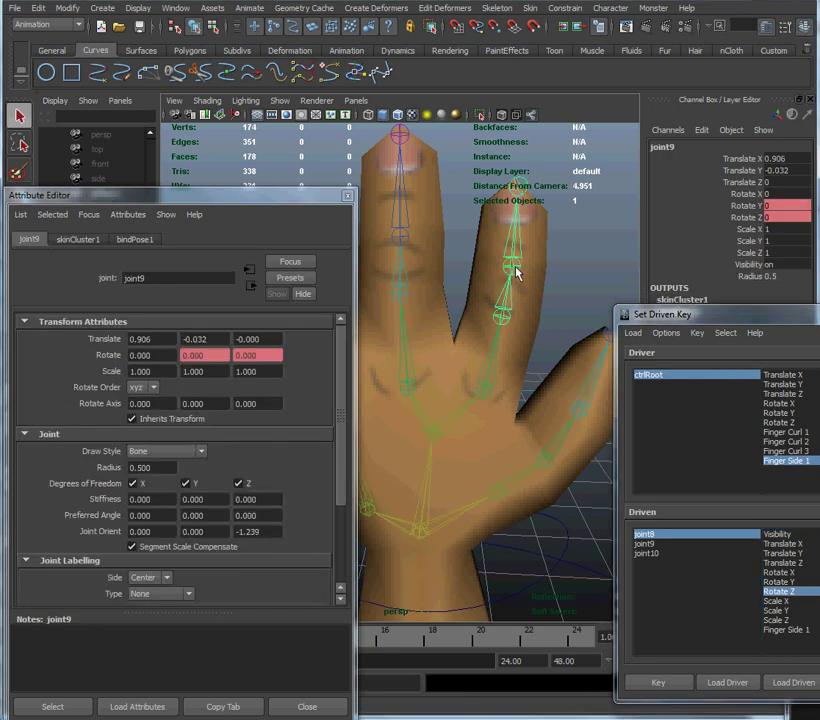
{"action": "left_click", "coordinate": [516, 274], "text": "shift"}
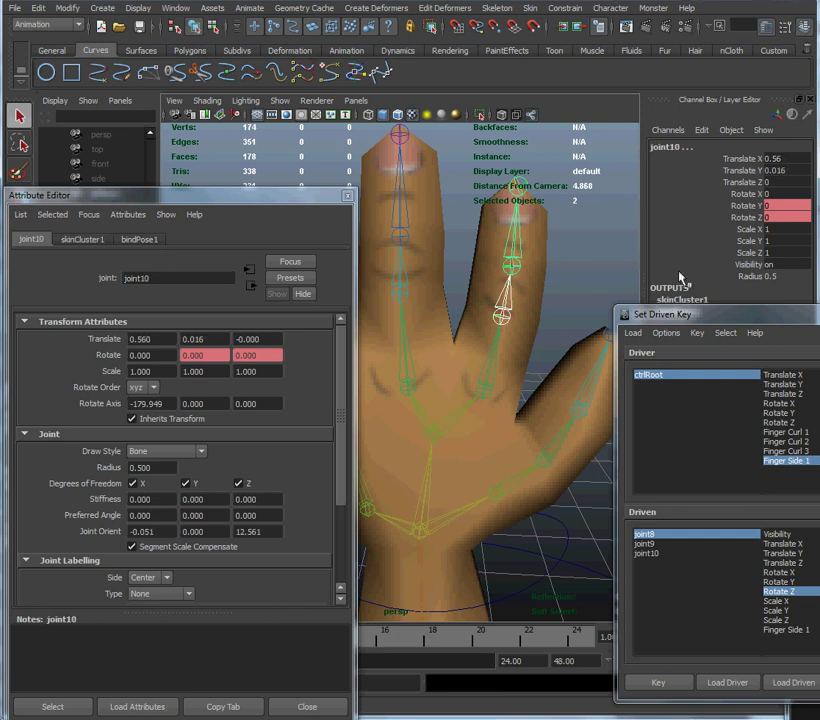
{"action": "left_click", "coordinate": [721, 217]}
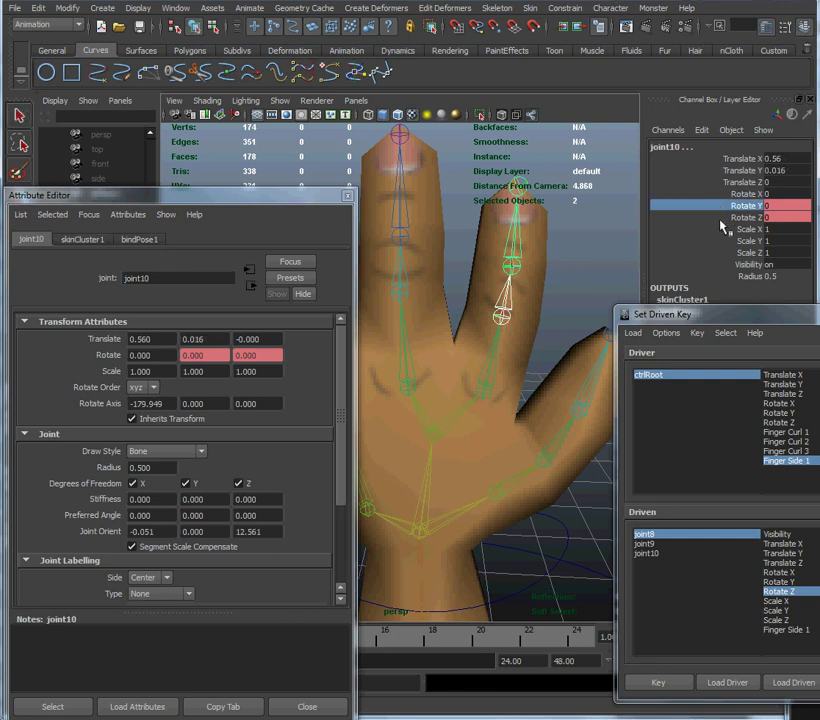
{"action": "right_click", "coordinate": [718, 219]}
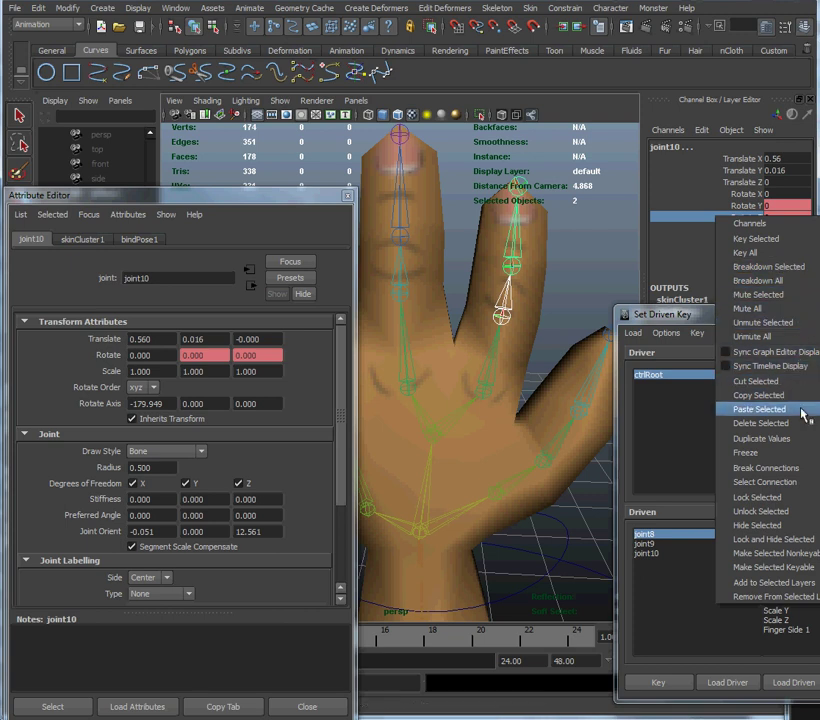
{"action": "left_click", "coordinate": [812, 473]}
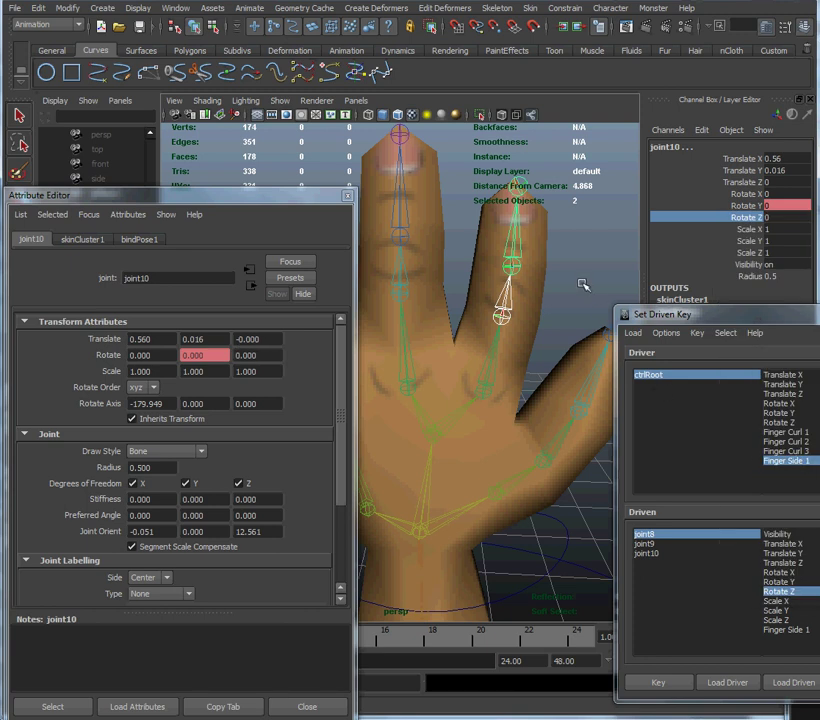
Step: Load joint8 as the only driven object and key its Rotate Z against ctrlRoot's Finger Side 1 at 0
{"action": "left_click", "coordinate": [485, 397]}
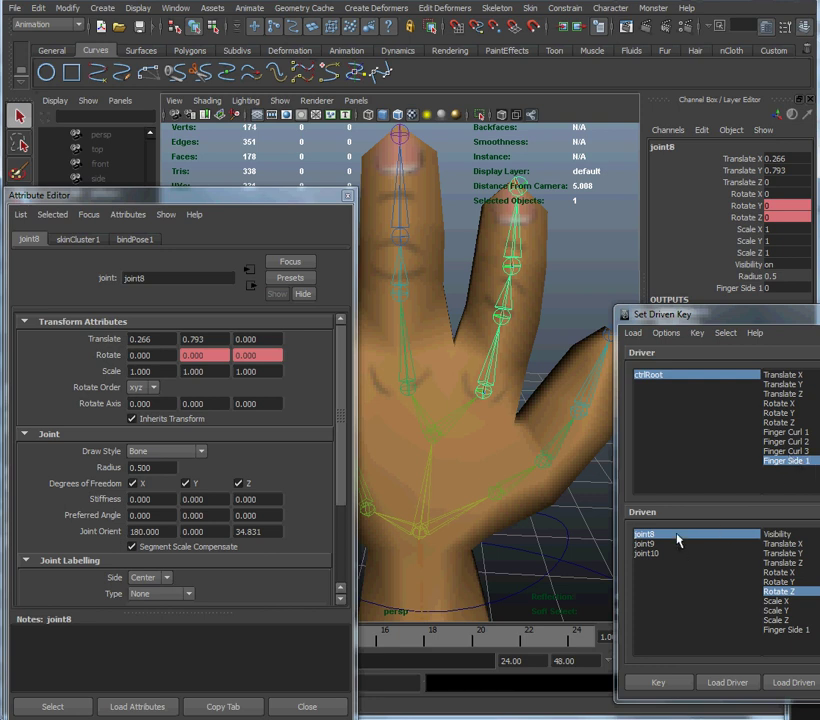
{"action": "left_click", "coordinate": [796, 684]}
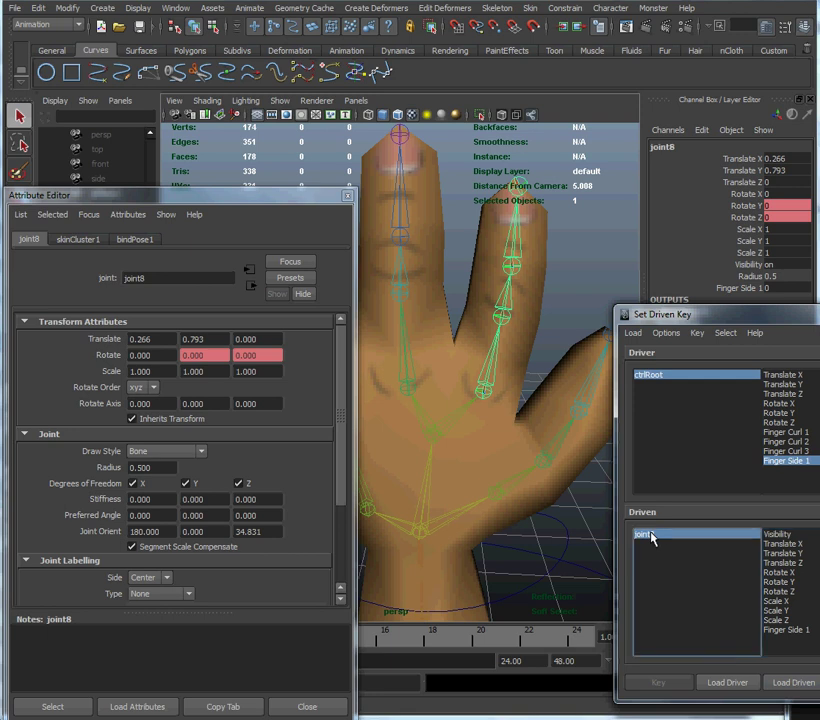
{"action": "left_click", "coordinate": [776, 591]}
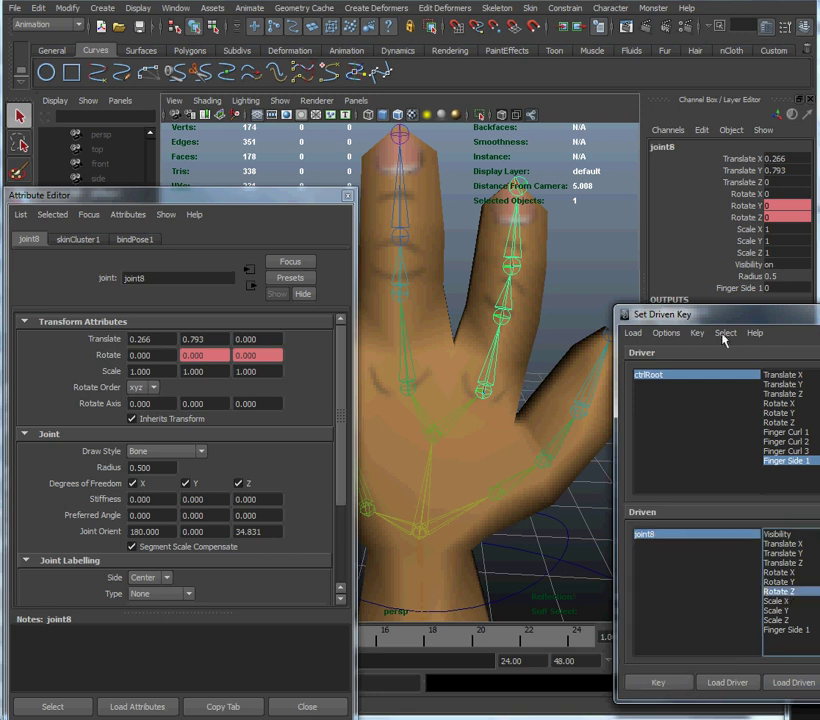
{"action": "left_click_drag", "start_coordinate": [729, 323], "coordinate": [698, 332]}
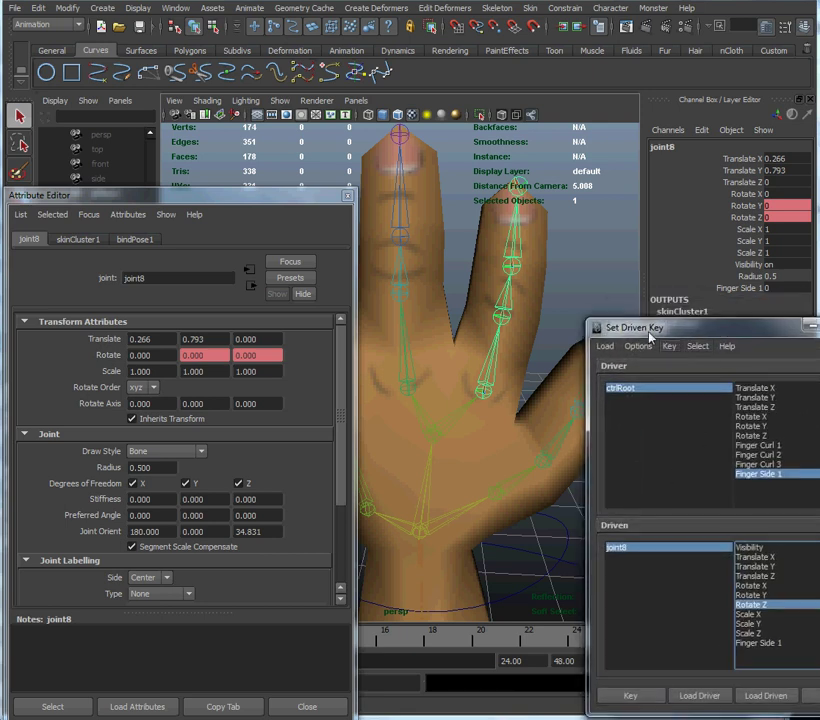
{"action": "left_click", "coordinate": [572, 580]}
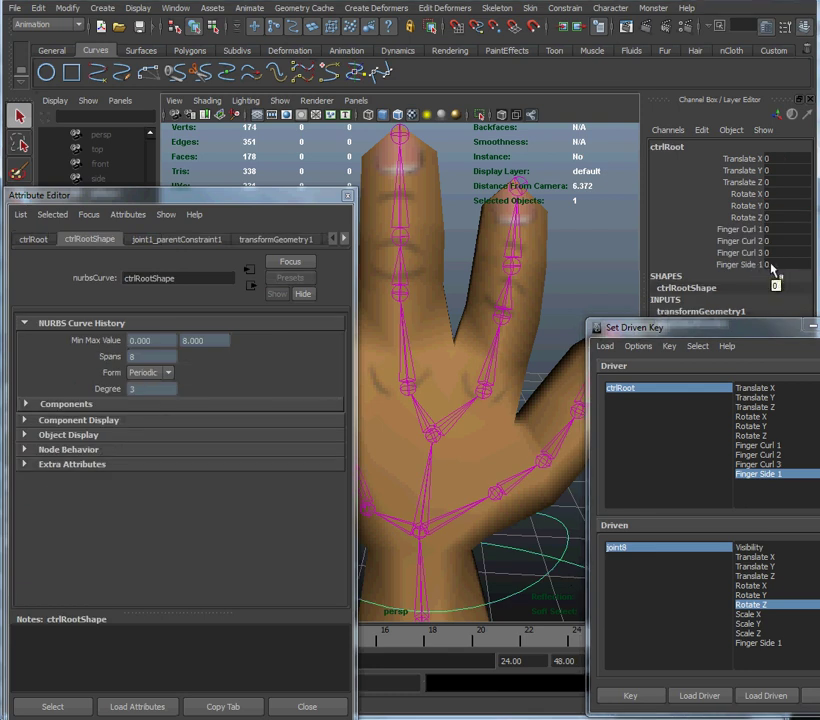
{"action": "left_click", "coordinate": [652, 700]}
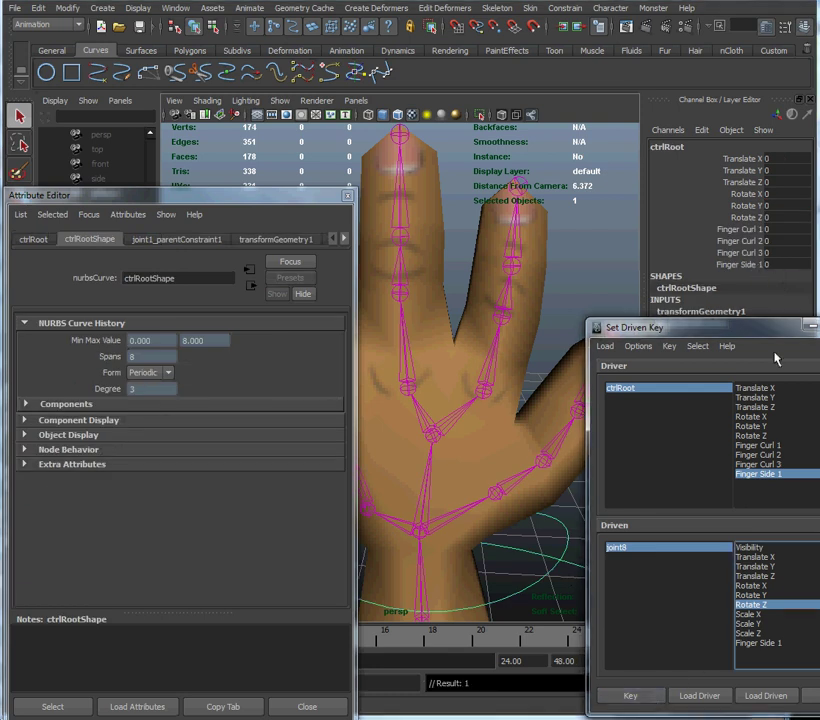
Step: Set ctrlRoot's Finger Side 1 to -10, rotate joint8 to about 17.1 in Rotate Z, and key that pose
{"action": "double_click", "coordinate": [780, 265]}
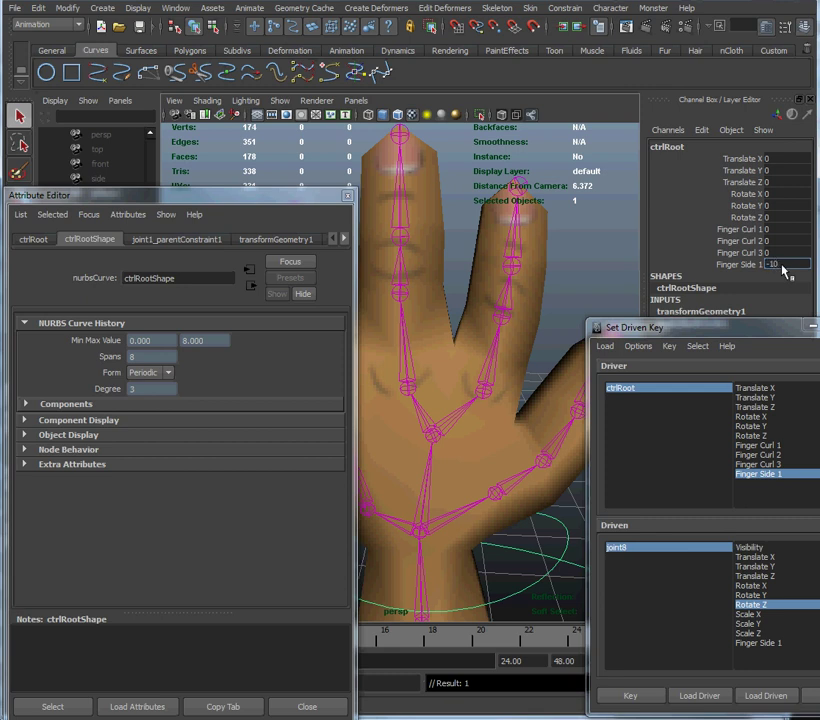
{"action": "key", "text": "Return"}
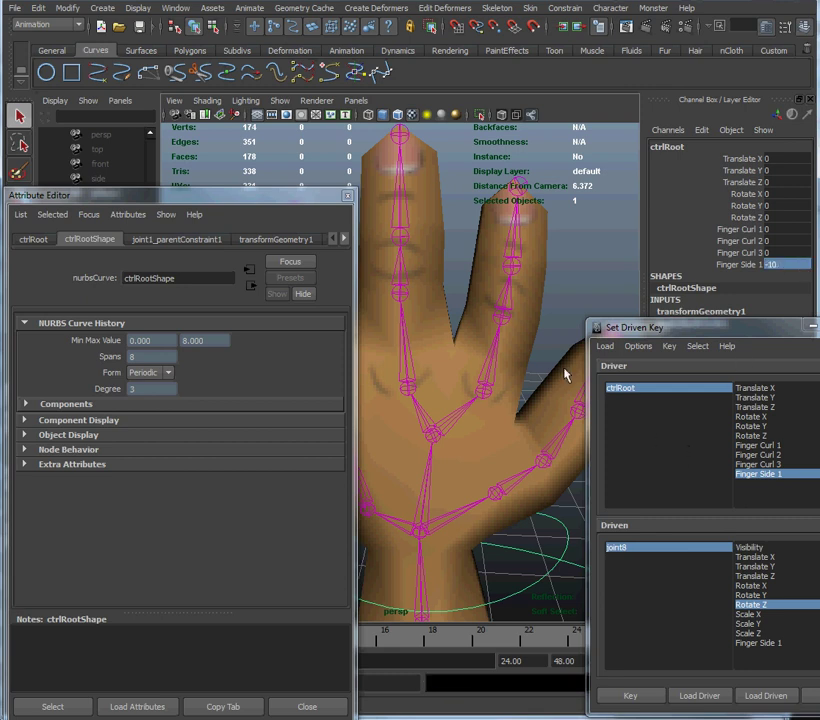
{"action": "left_click", "coordinate": [489, 397]}
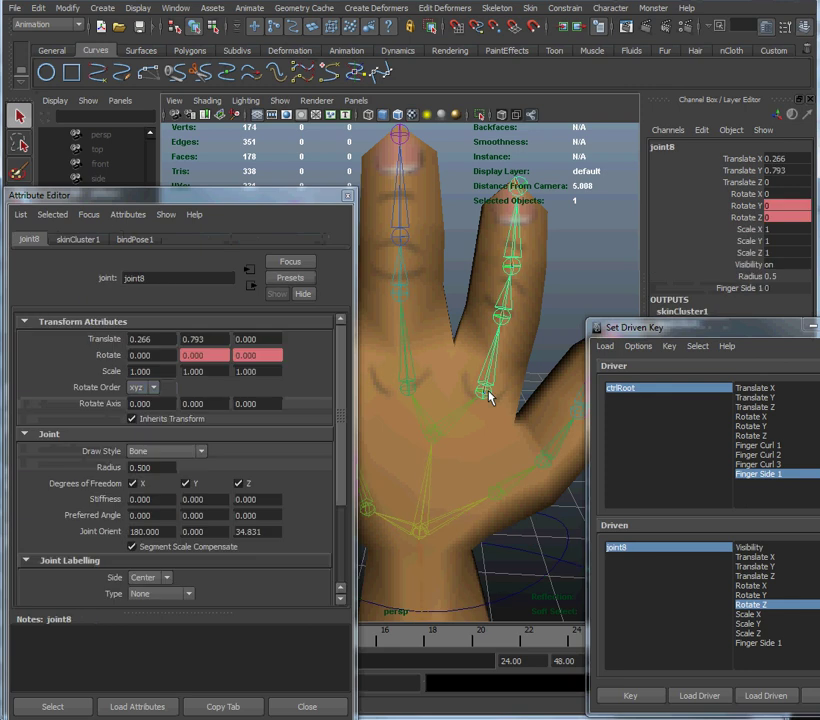
{"action": "key", "text": "w"}
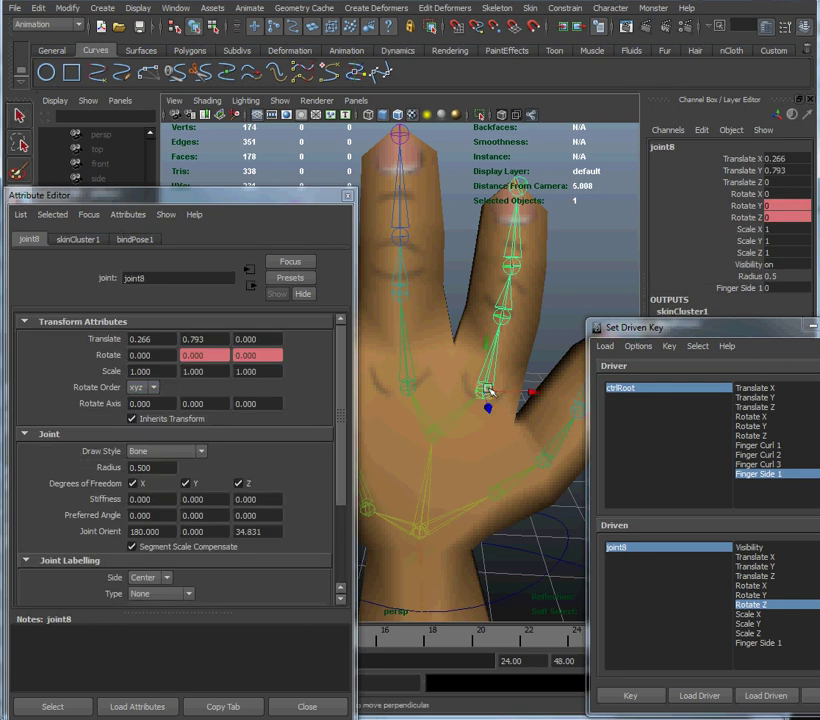
{"action": "key", "text": "e"}
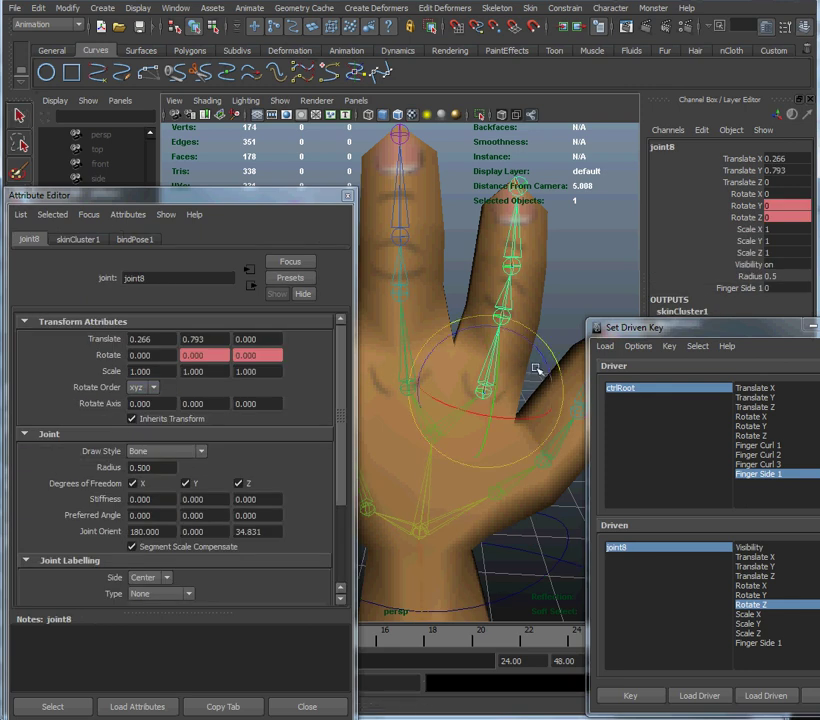
{"action": "left_click_drag", "start_coordinate": [541, 355], "coordinate": [523, 348]}
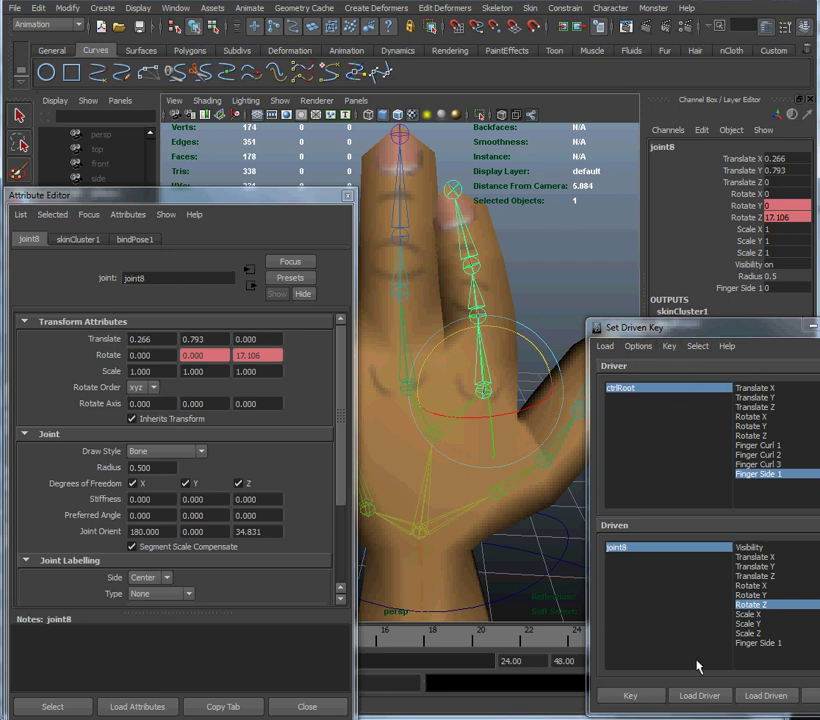
{"action": "left_click", "coordinate": [631, 695]}
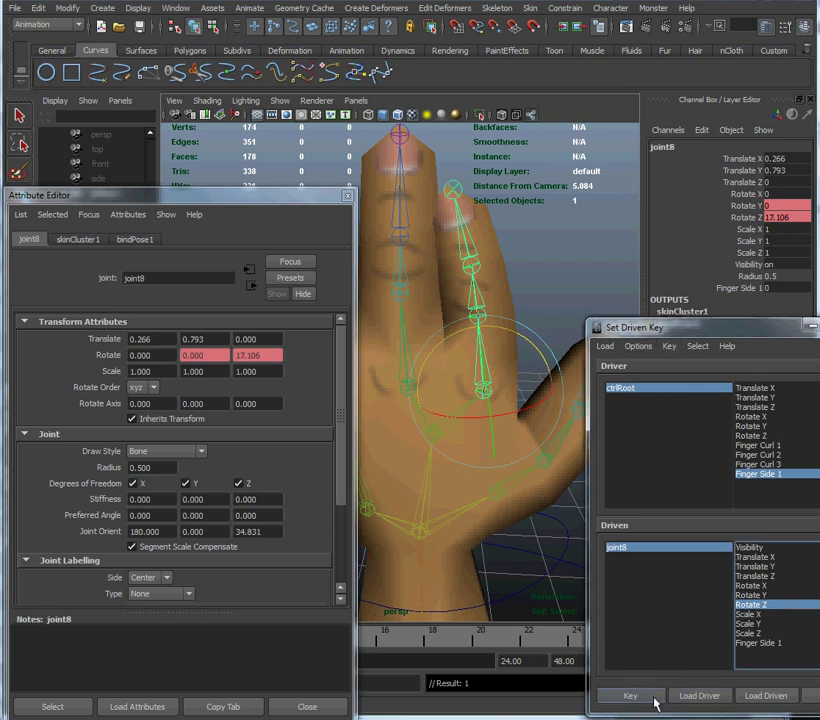
Step: Set ctrlRoot's Finger Side 1 to 10, rotate joint8 to about -16.6 in Rotate Z, and key that pose
{"action": "left_click", "coordinate": [577, 567]}
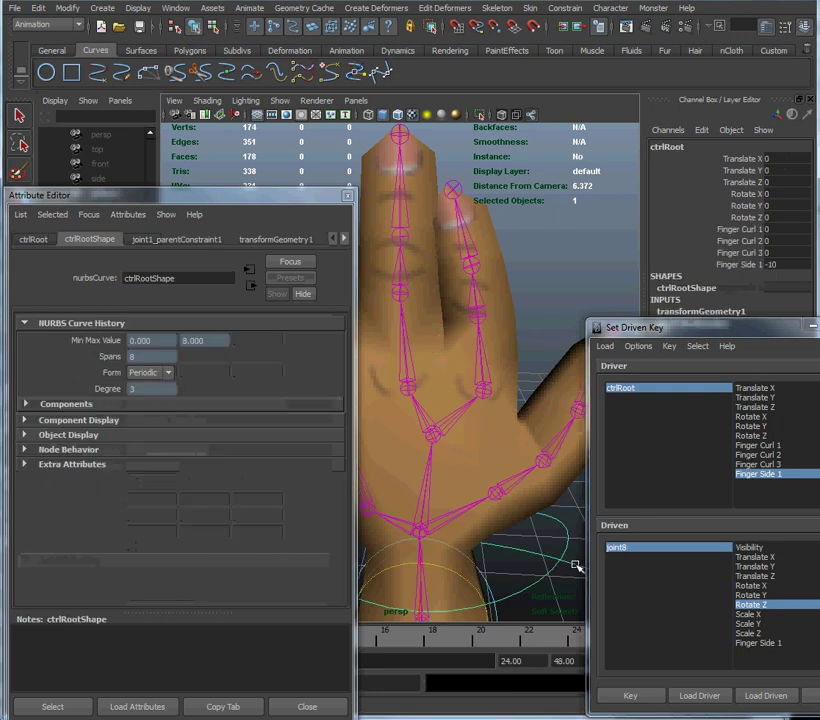
{"action": "double_click", "coordinate": [786, 265]}
{"action": "type", "text": "10"}
{"action": "key", "text": "Return"}
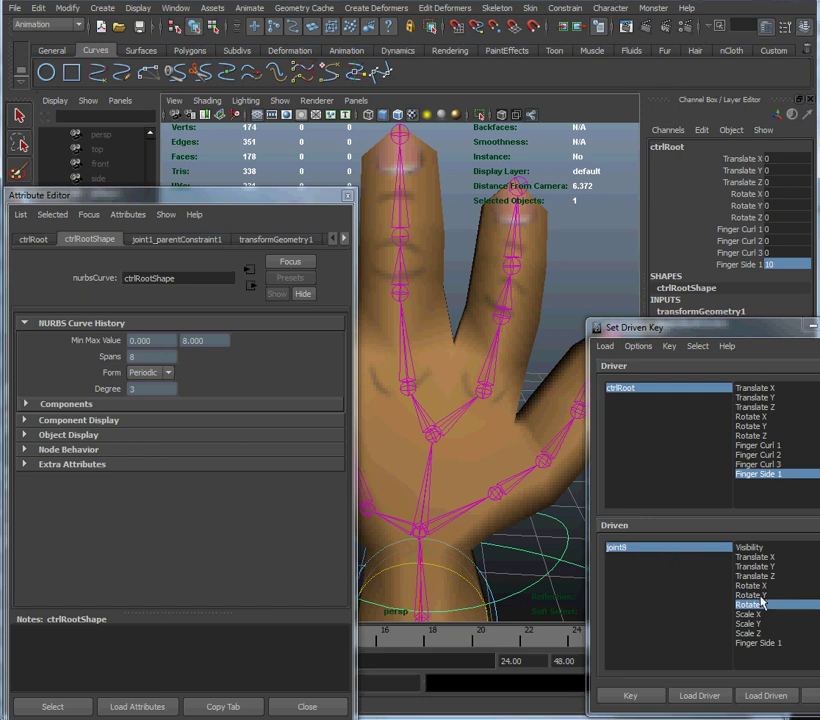
{"action": "left_click", "coordinate": [489, 394]}
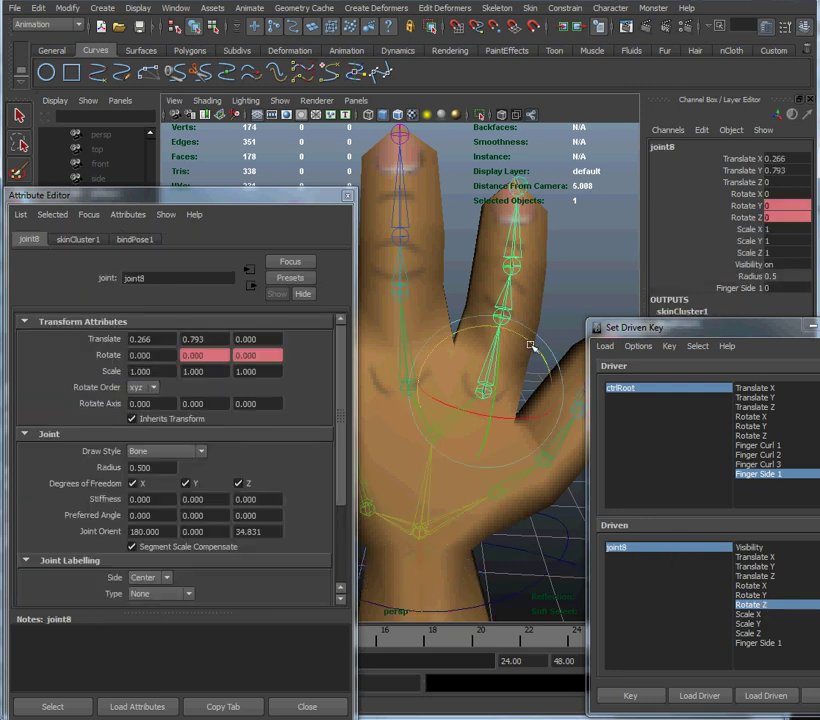
{"action": "left_click_drag", "start_coordinate": [536, 347], "coordinate": [547, 357]}
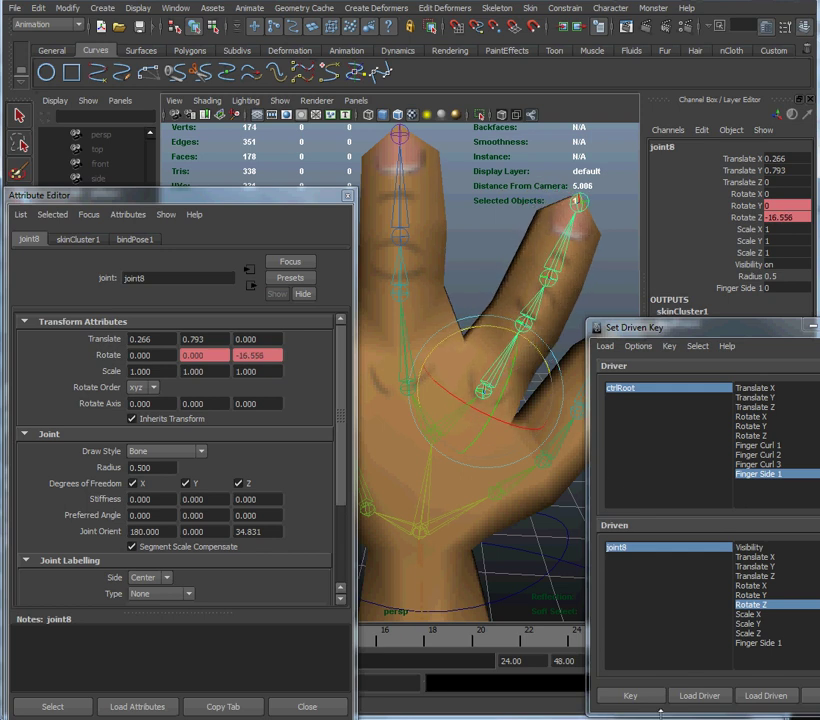
{"action": "left_click", "coordinate": [640, 697]}
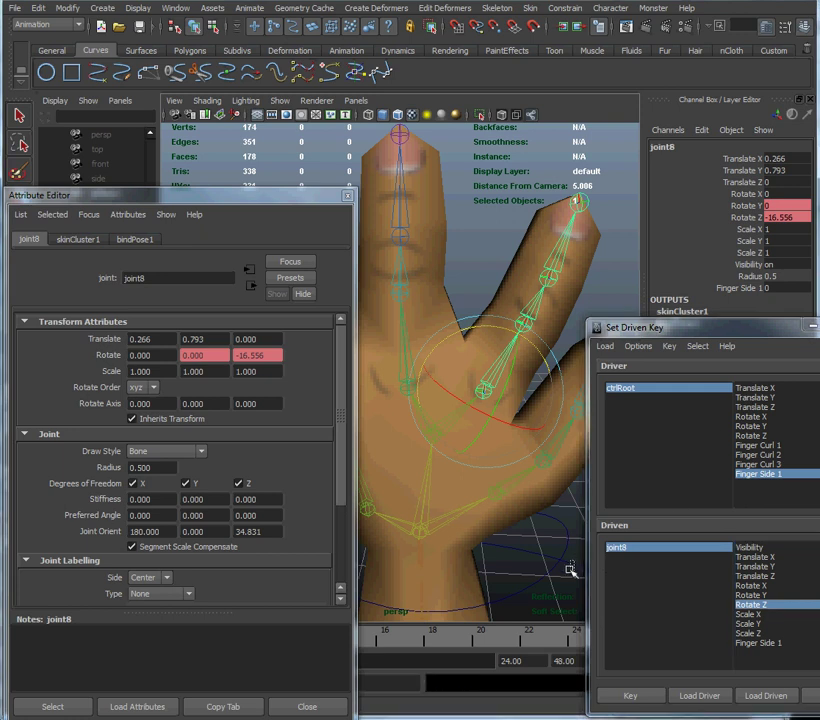
Step: Scrub ctrlRoot's Finger Side 1 to test the finger's sideways swing, and reset the attribute to 0
{"action": "left_click", "coordinate": [614, 456]}
{"action": "left_click_drag", "start_coordinate": [677, 327], "coordinate": [700, 339]}
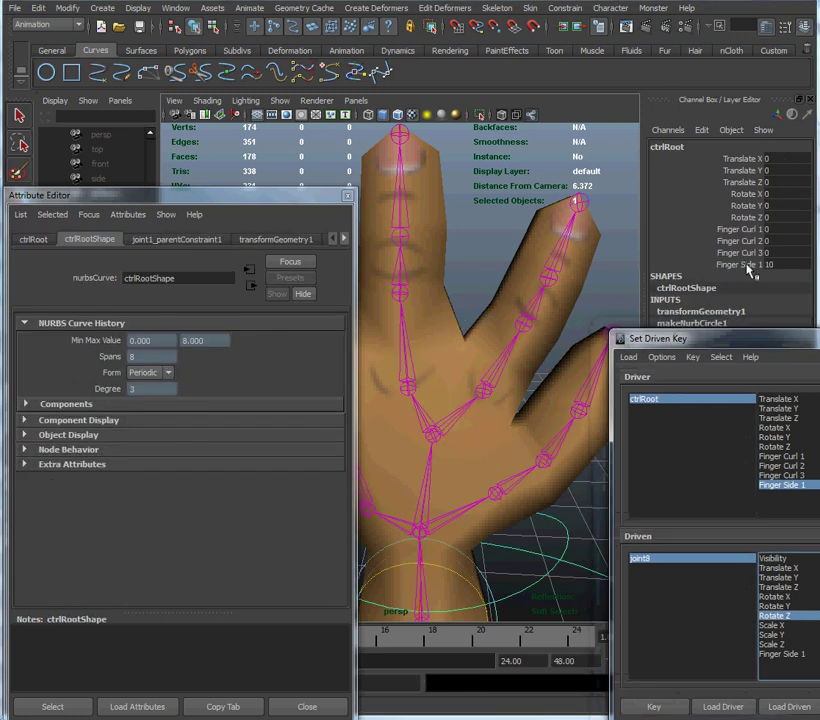
{"action": "left_click", "coordinate": [785, 265]}
{"action": "middle_click_drag", "start_coordinate": [601, 291], "coordinate": [549, 297]}
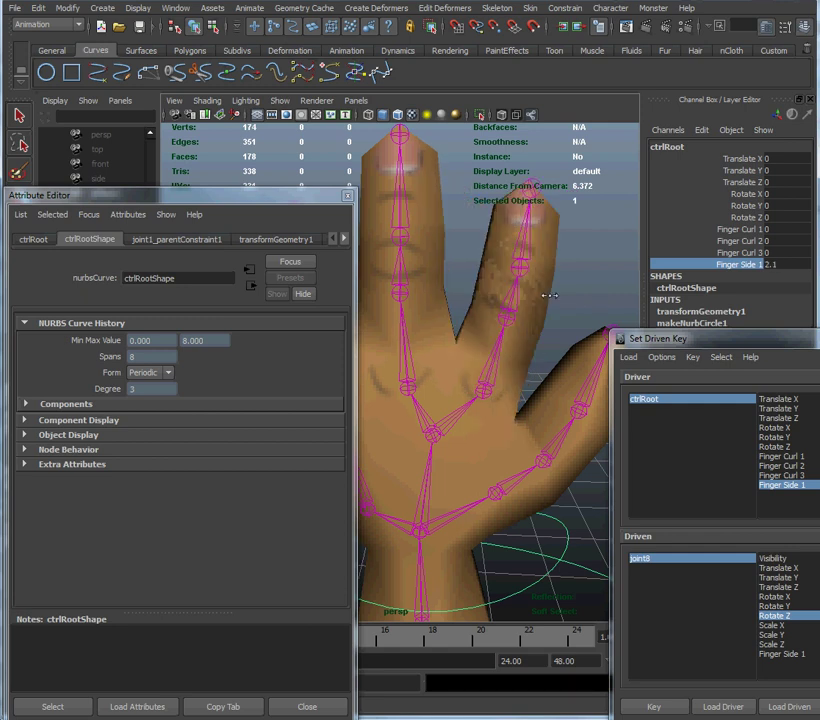
{"action": "left_click", "coordinate": [787, 265]}
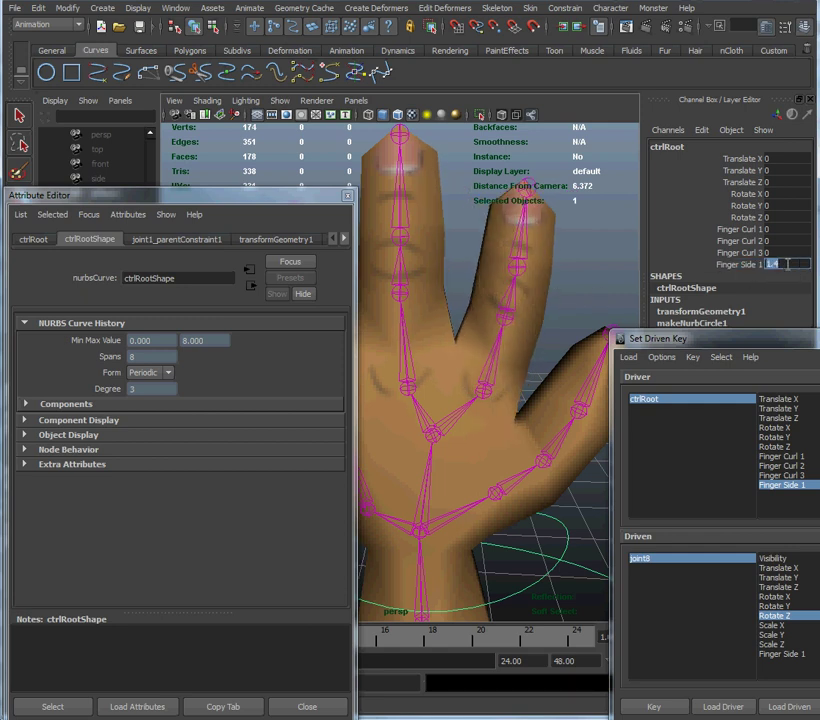
{"action": "type", "text": "0"}
{"action": "key", "text": "Return"}
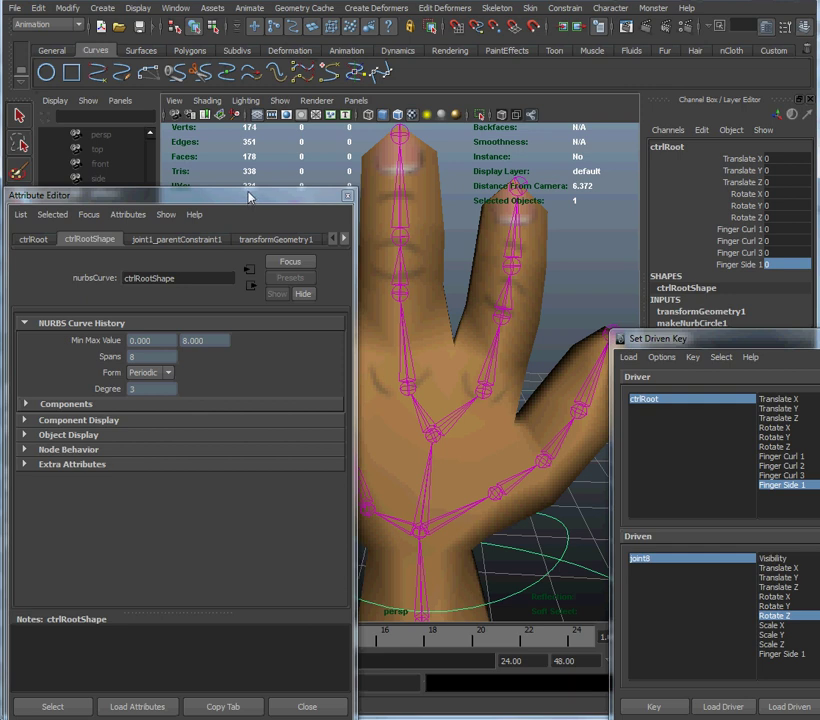
Step: Add a keyable float attribute fingerSide2 to the ctrlRoot curve, limited by a minimum of -10 and a maximum
{"action": "left_click_drag", "start_coordinate": [247, 190], "coordinate": [292, 305]}
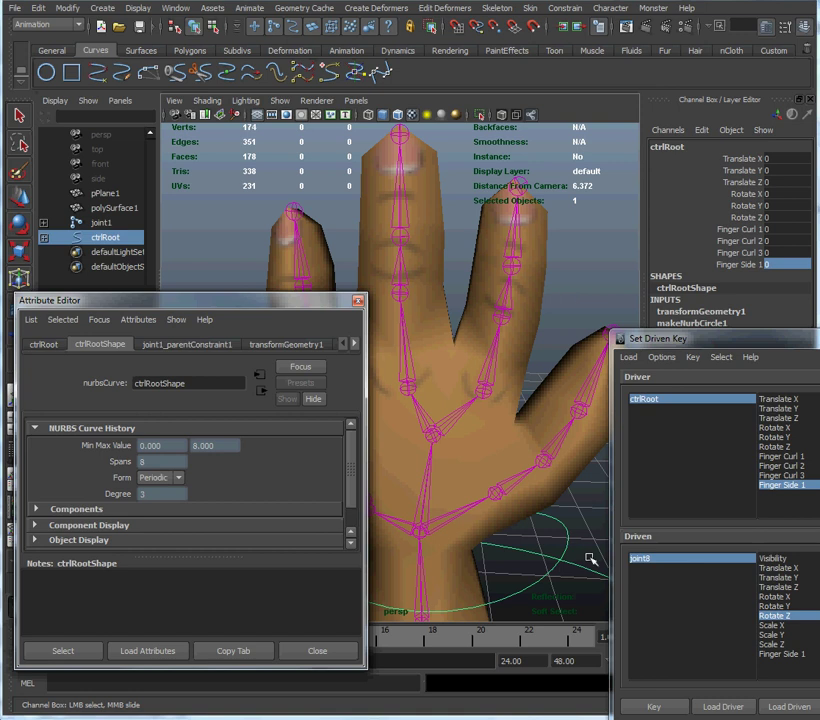
{"action": "key", "text": "e"}
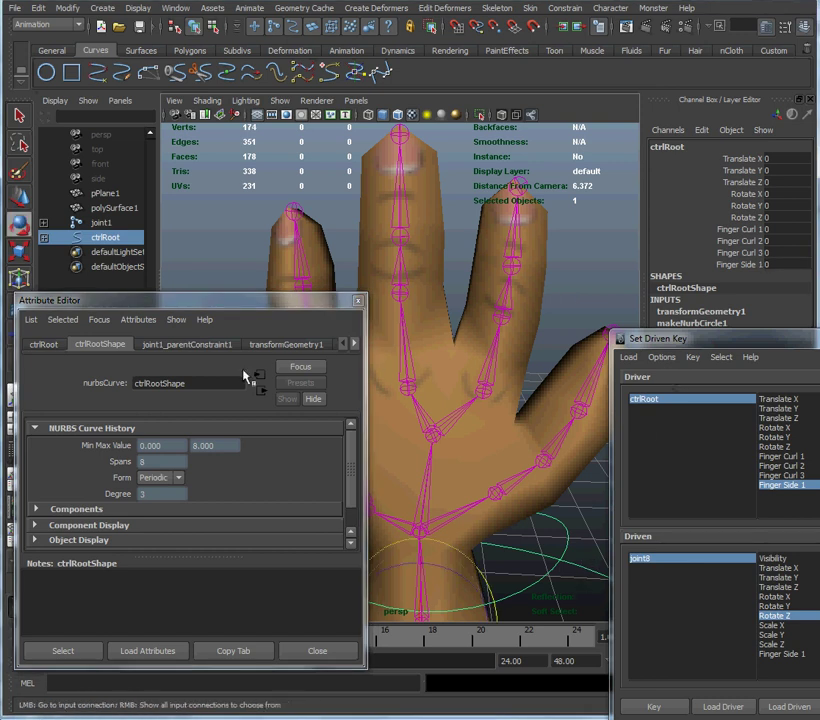
{"action": "left_click", "coordinate": [140, 320]}
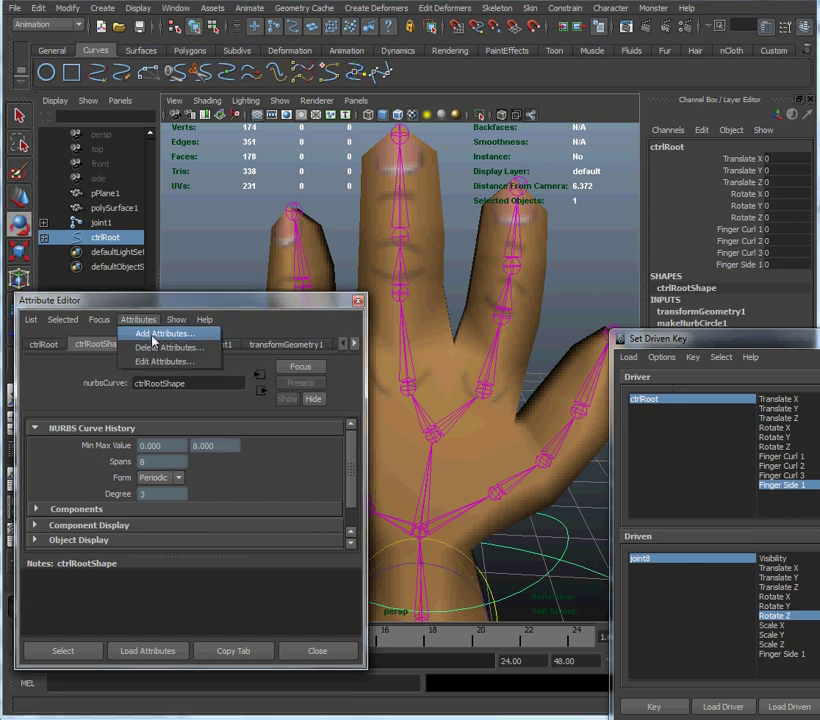
{"action": "left_click", "coordinate": [160, 333]}
{"action": "left_click", "coordinate": [652, 319]}
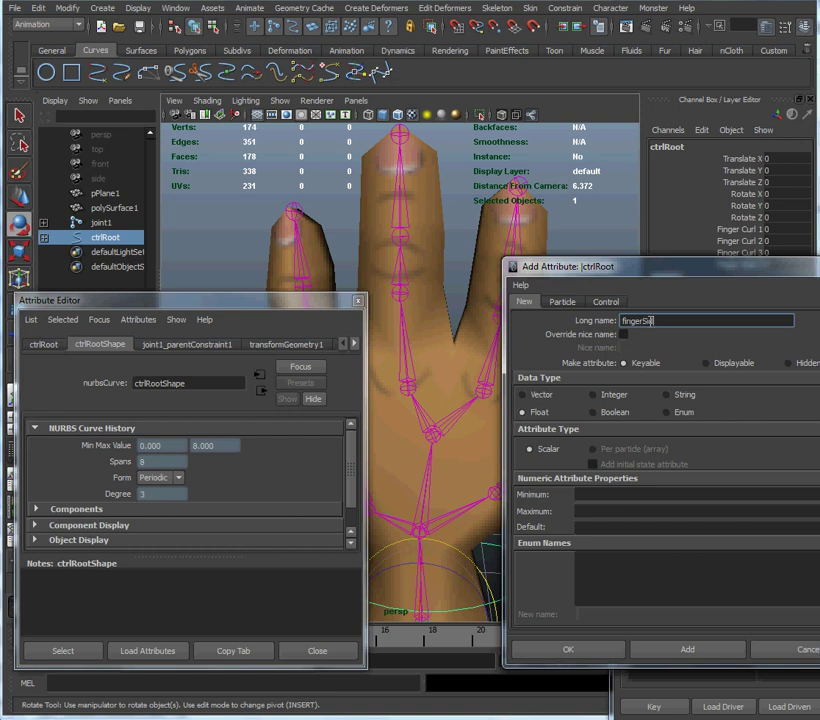
{"action": "left_click", "coordinate": [661, 495]}
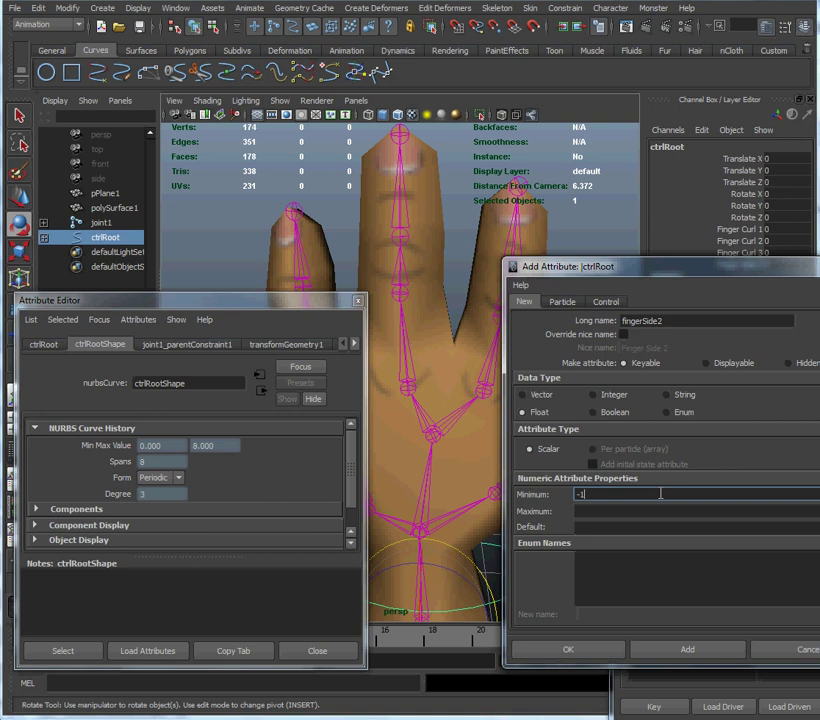
{"action": "left_click", "coordinate": [668, 511]}
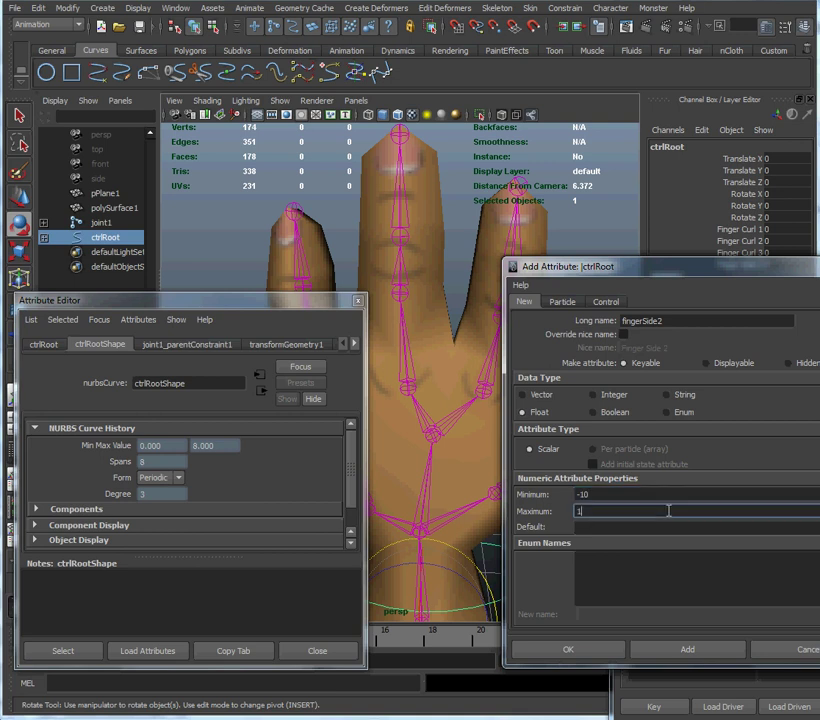
{"action": "left_click", "coordinate": [600, 651]}
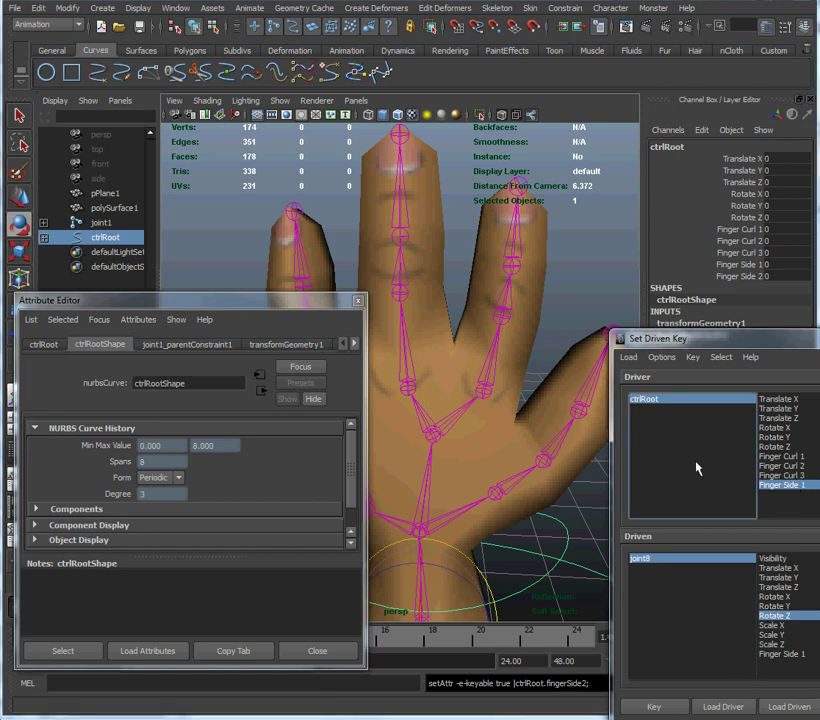
Step: Set ctrlRoot's Finger Side 2 as driver and joint4's Rotate Z as driven, and key the rest pose
{"action": "left_click", "coordinate": [700, 400]}
{"action": "left_click", "coordinate": [784, 495]}
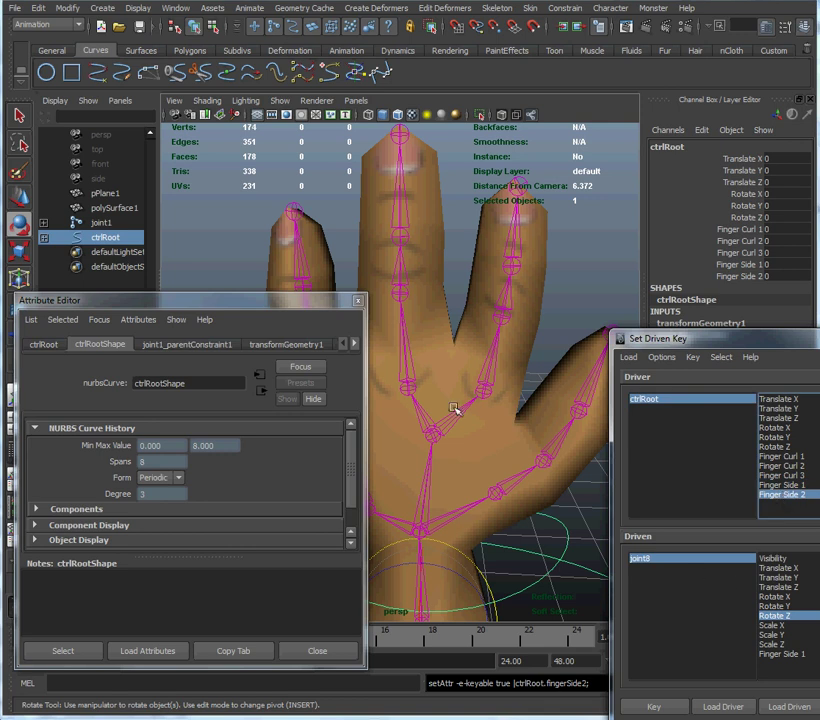
{"action": "left_click", "coordinate": [410, 388]}
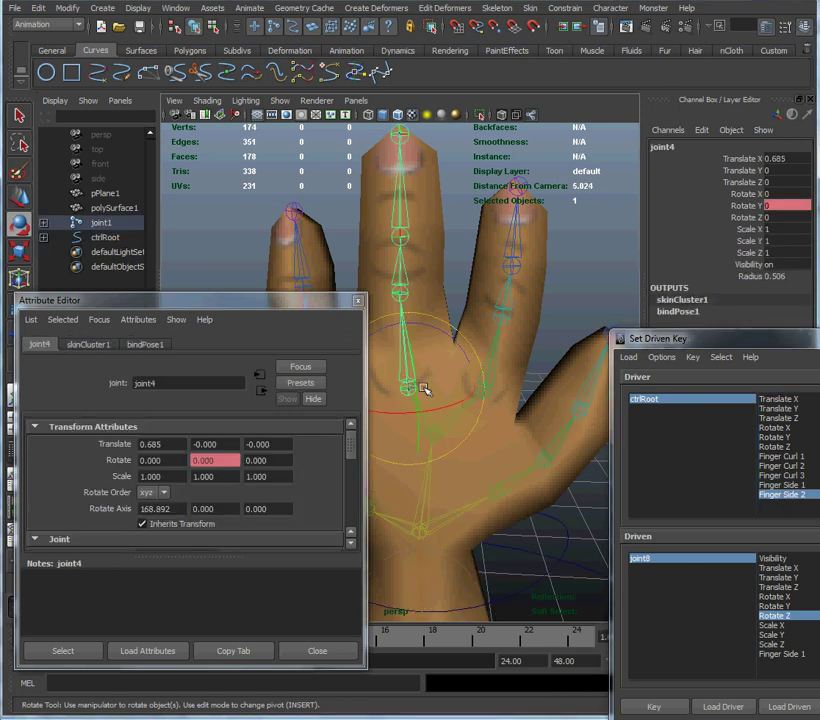
{"action": "left_click", "coordinate": [786, 708]}
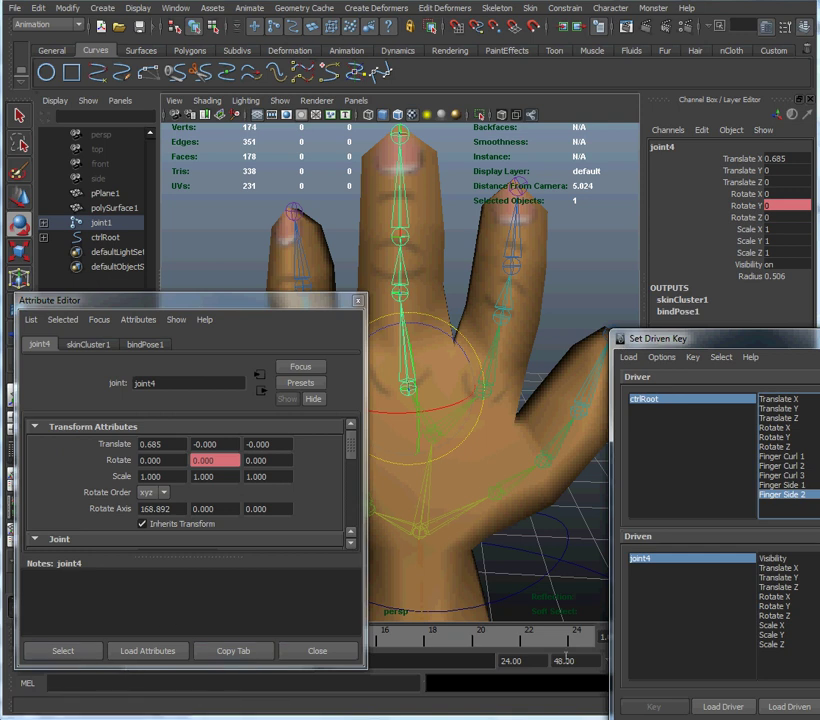
{"action": "left_click", "coordinate": [774, 616]}
{"action": "left_click", "coordinate": [655, 708]}
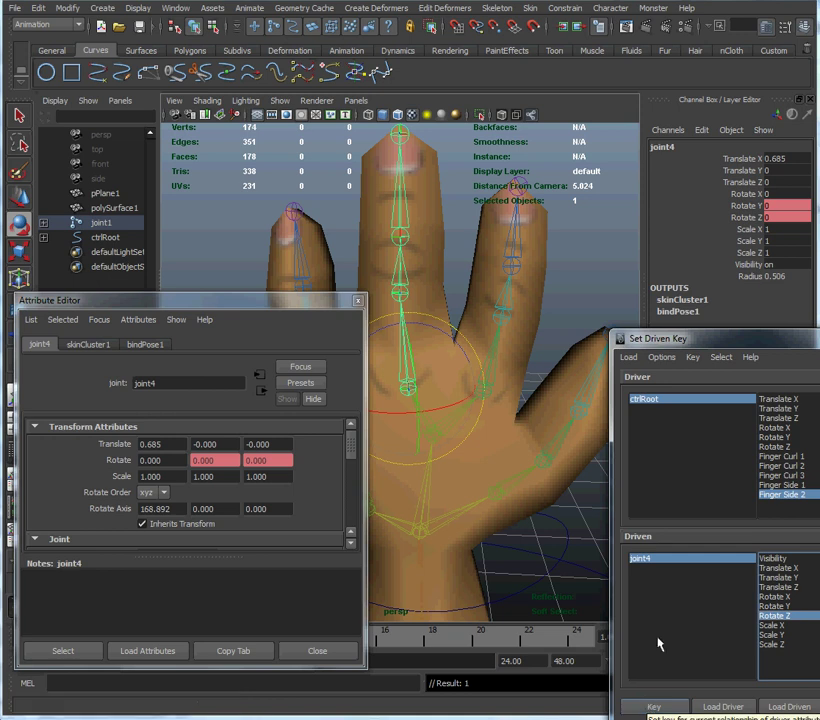
Step: Set ctrlRoot's Finger Side 2 to -10, rotate joint4 to about 15.1 in Rotate Z, and key that pose
{"action": "left_click", "coordinate": [578, 570]}
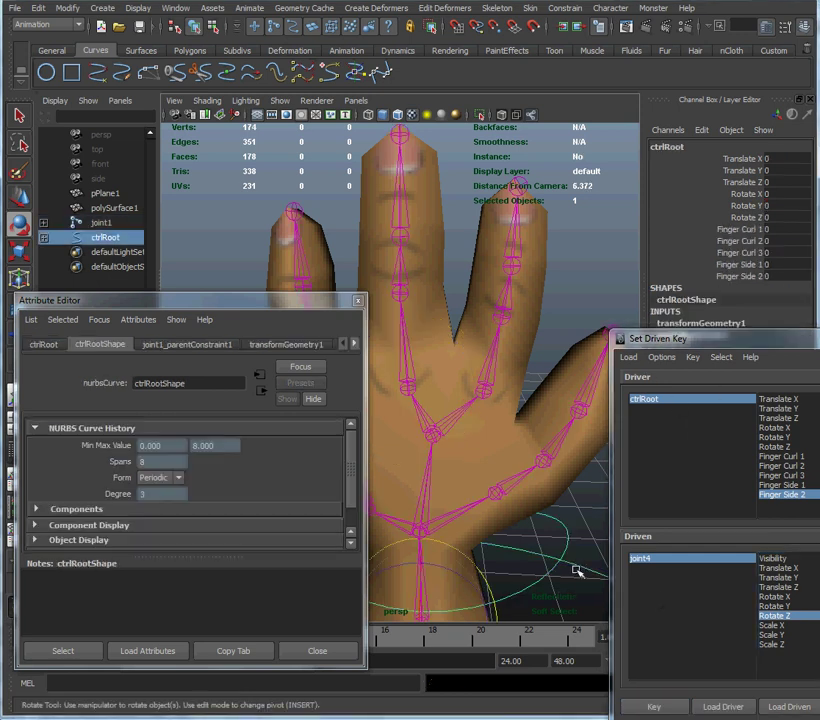
{"action": "left_click", "coordinate": [775, 277]}
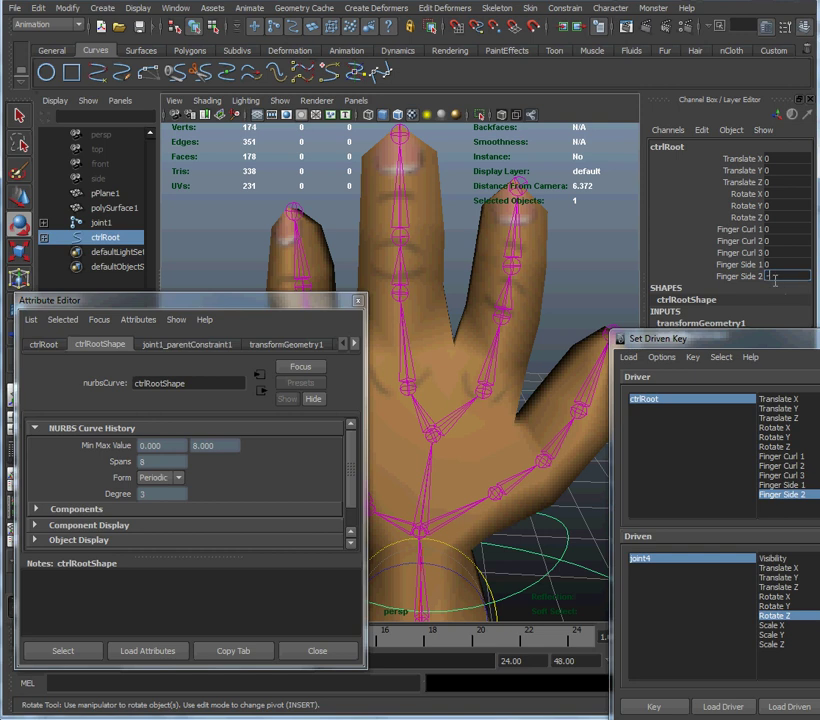
{"action": "key", "text": "Return"}
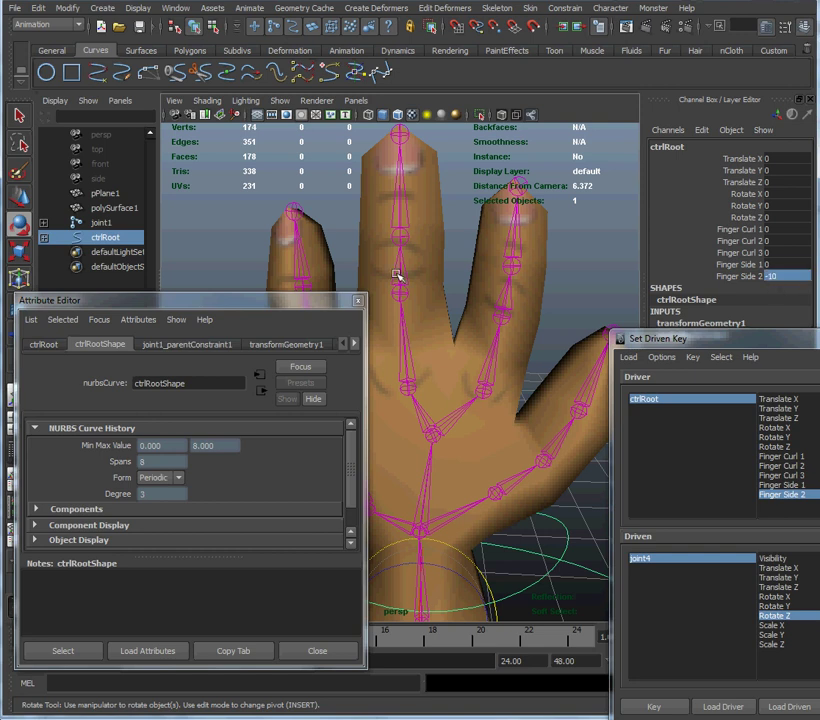
{"action": "left_click", "coordinate": [408, 387]}
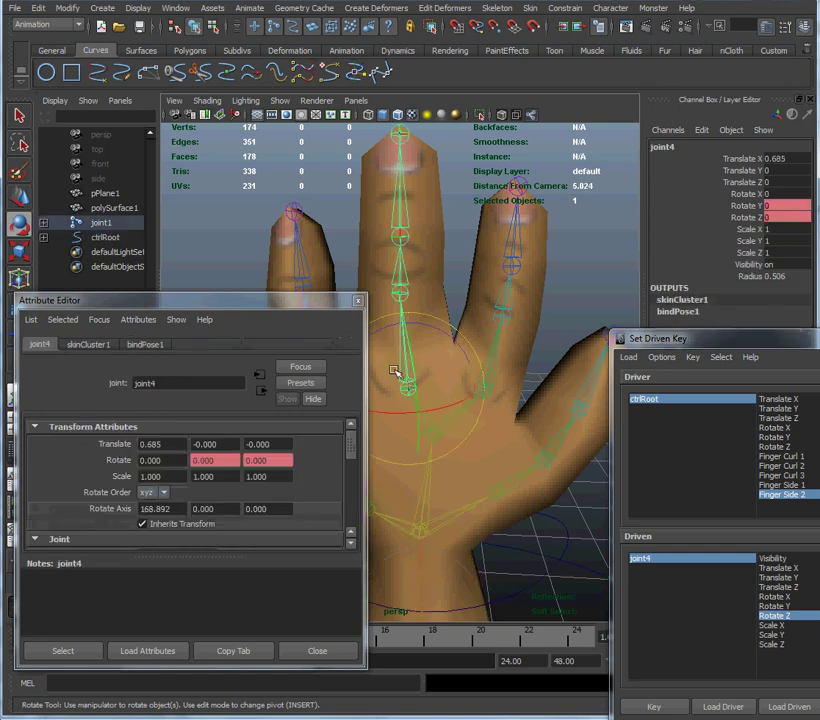
{"action": "left_click_drag", "start_coordinate": [322, 300], "coordinate": [323, 447]}
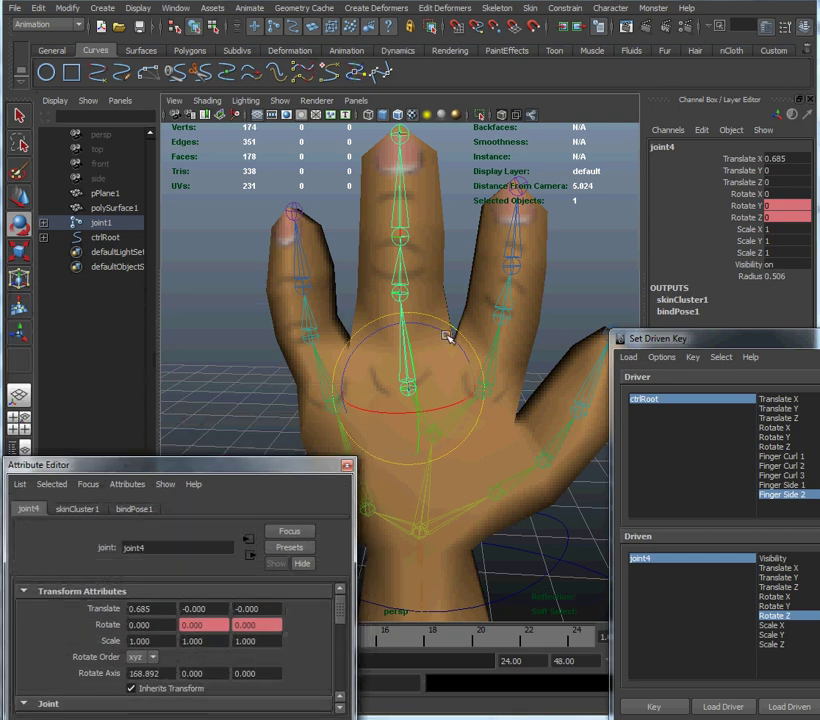
{"action": "left_click_drag", "start_coordinate": [447, 331], "coordinate": [433, 333]}
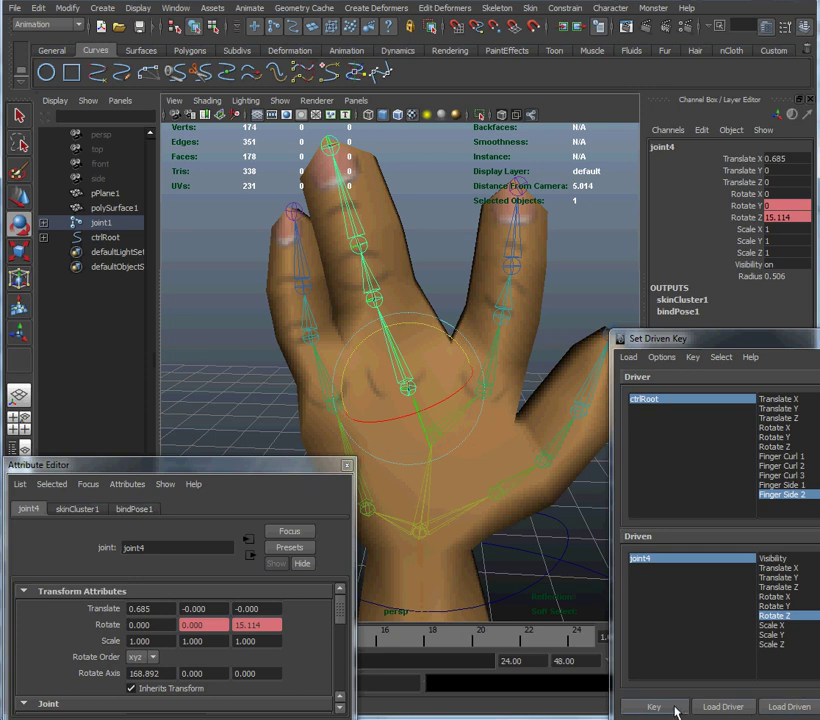
{"action": "left_click", "coordinate": [654, 706]}
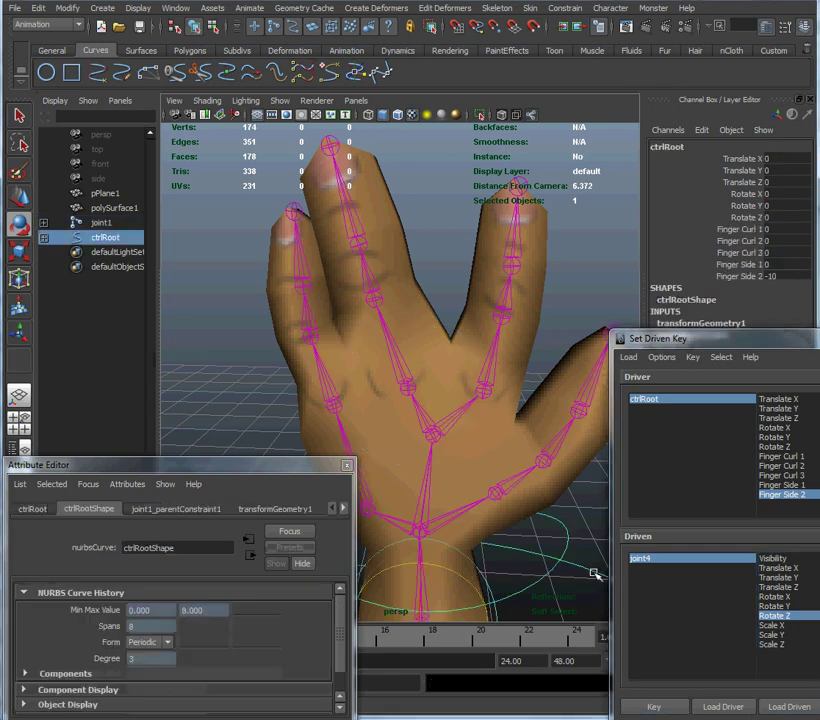
Step: Set ctrlRoot's Finger Side 2 to 10, rotate joint4 to about -15.4 in Rotate Z, and key that pose
{"action": "double_click", "coordinate": [792, 276]}
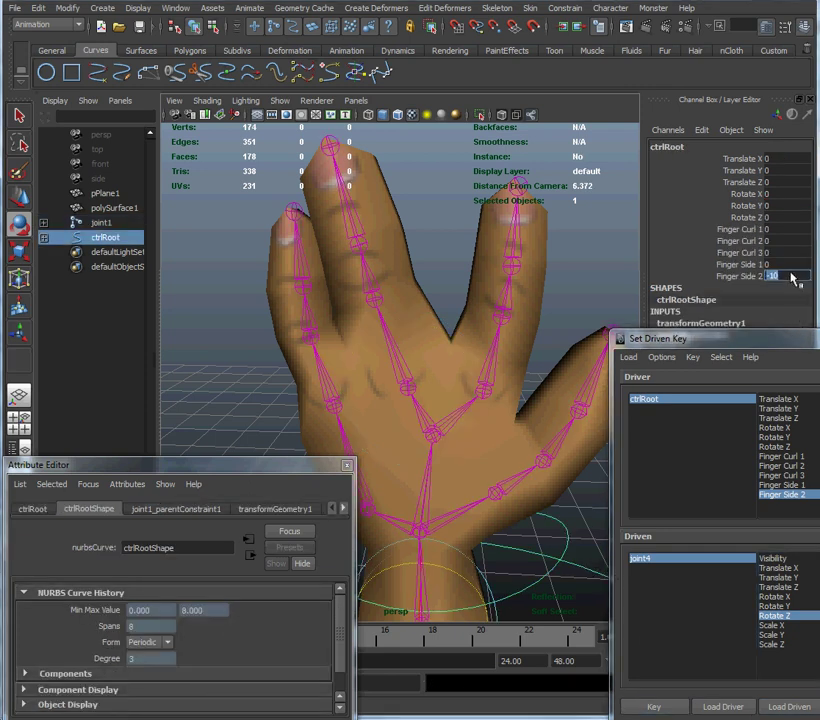
{"action": "type", "text": "10"}
{"action": "key", "text": "Return"}
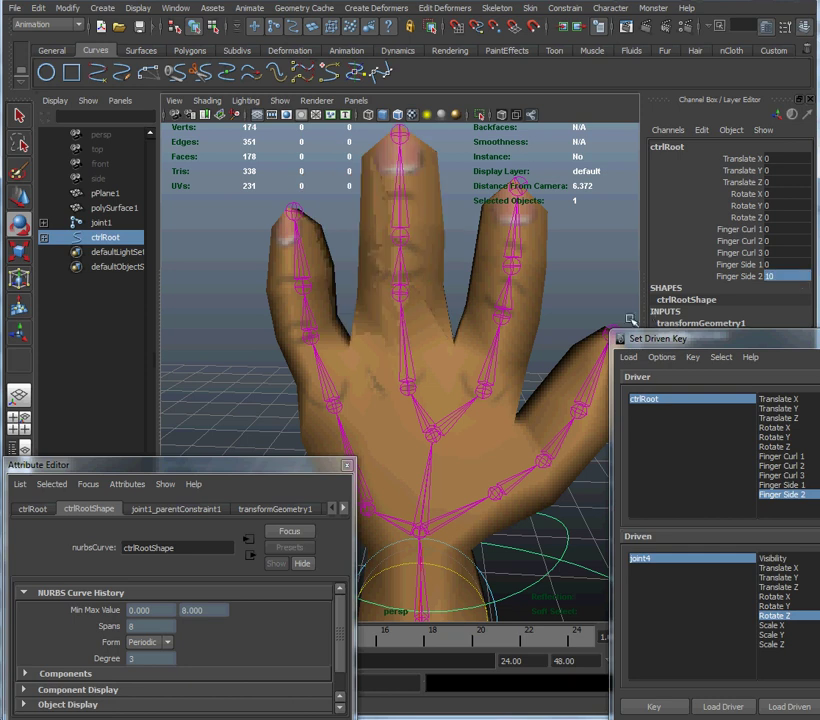
{"action": "left_click", "coordinate": [409, 387]}
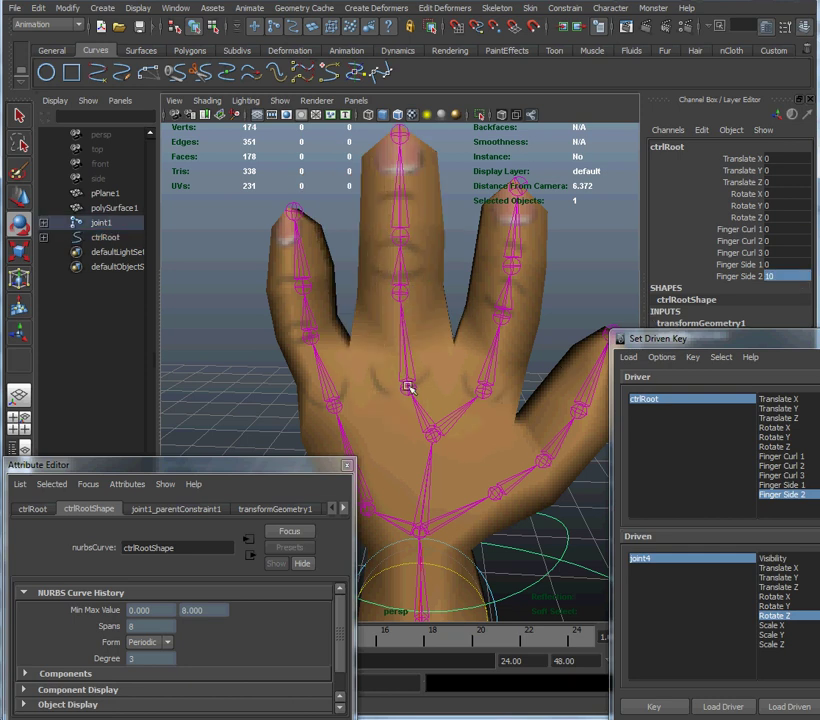
{"action": "left_click", "coordinate": [409, 387]}
{"action": "middle_click_drag", "start_coordinate": [434, 330], "coordinate": [449, 331]}
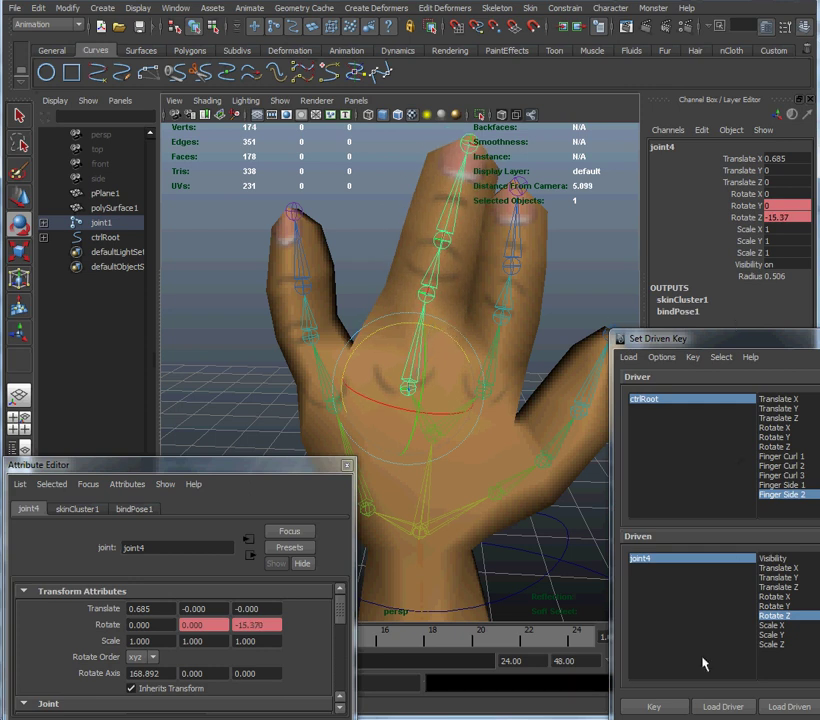
{"action": "left_click", "coordinate": [677, 705]}
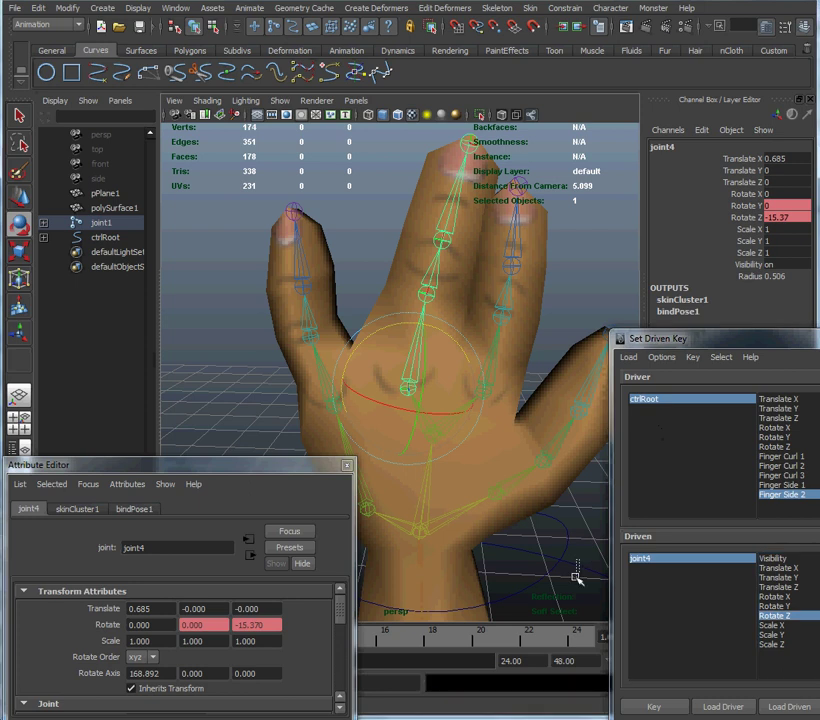
Step: Scrub ctrlRoot's Finger Side 2 to test the middle finger's sideways swing, and reset the attribute to 0
{"action": "left_click", "coordinate": [690, 399]}
{"action": "left_click", "coordinate": [745, 276]}
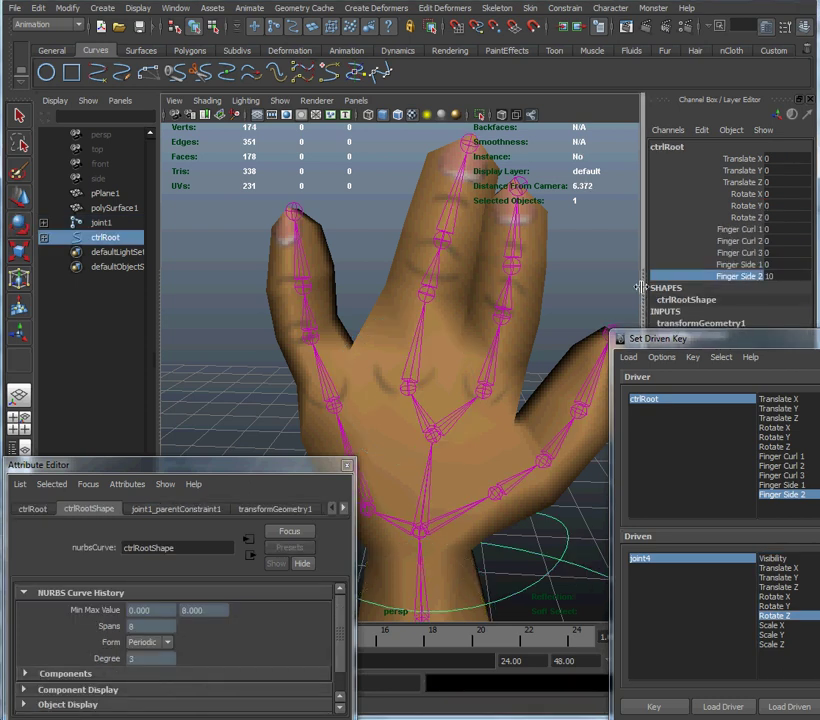
{"action": "middle_click_drag", "start_coordinate": [377, 173], "coordinate": [420, 300]}
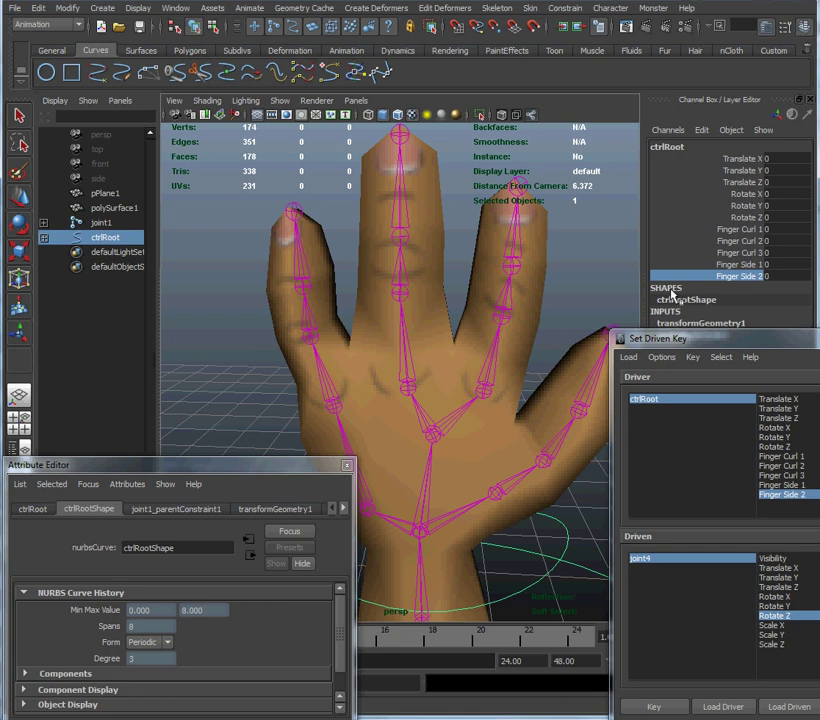
{"action": "left_click_drag", "start_coordinate": [565, 292], "coordinate": [498, 298], "text": "alt"}
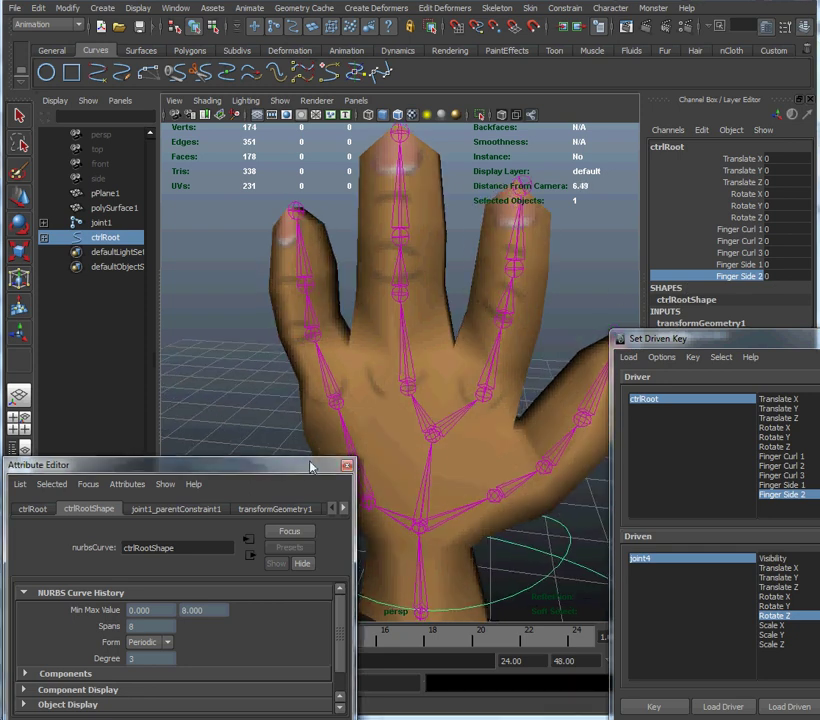
Step: Add a keyable float attribute fingerSide3 to the ctrlRoot curve, with a minimum of -10 and a maximum of 10
{"action": "left_click_drag", "start_coordinate": [306, 471], "coordinate": [324, 435]}
{"action": "key", "text": "e"}
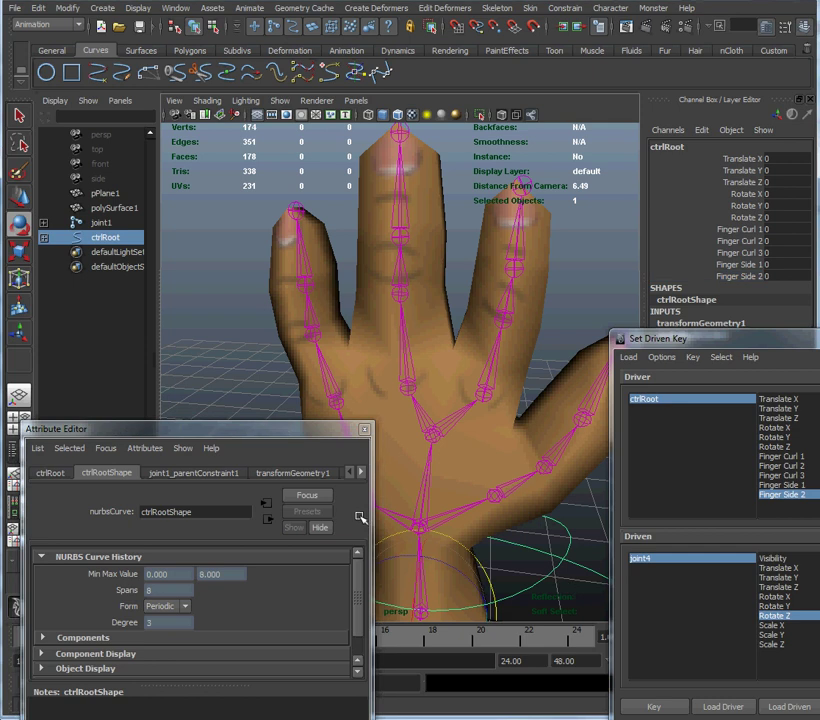
{"action": "left_click", "coordinate": [150, 448]}
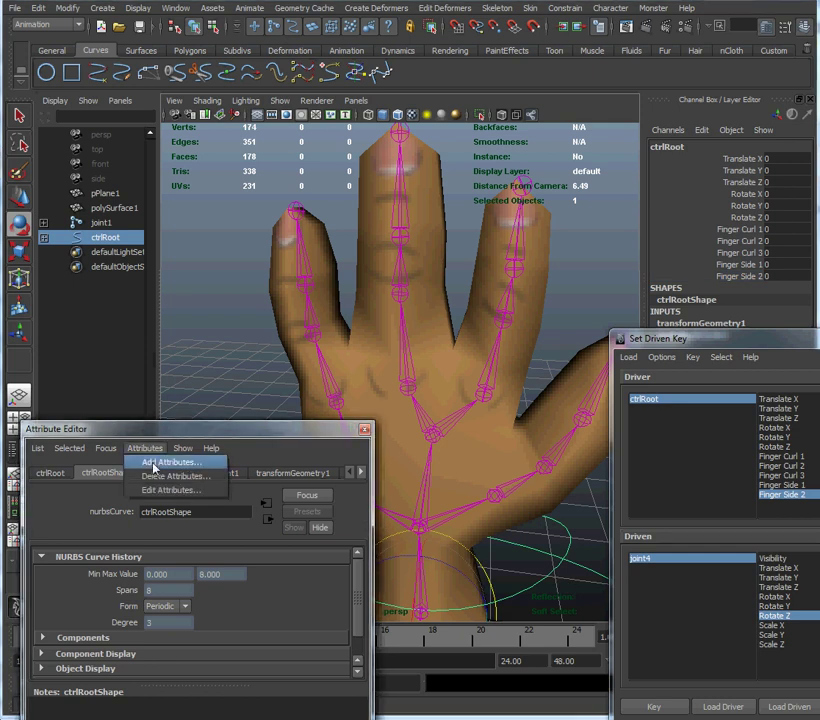
{"action": "left_click", "coordinate": [158, 463]}
{"action": "left_click", "coordinate": [651, 320]}
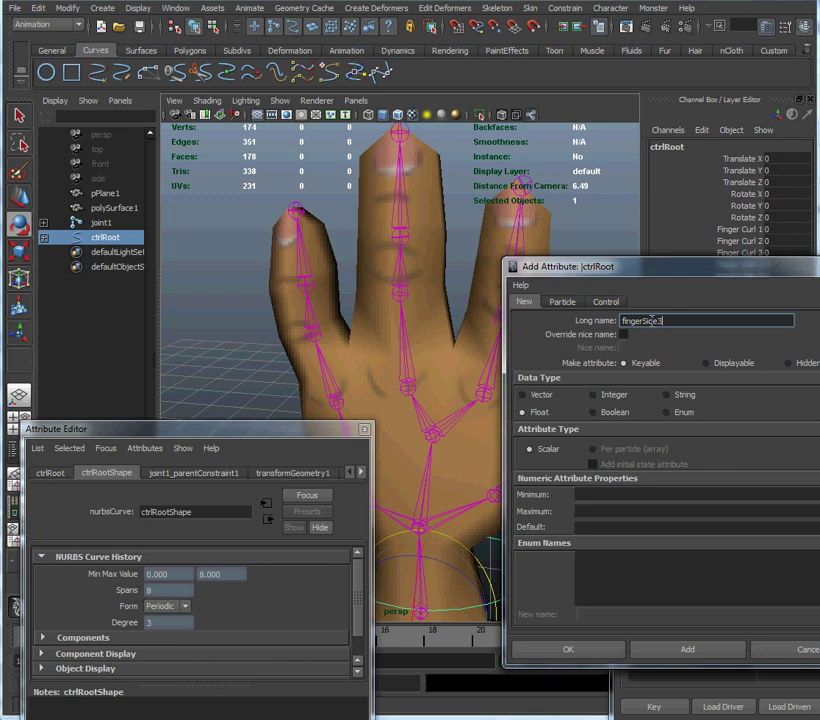
{"action": "left_click", "coordinate": [661, 495]}
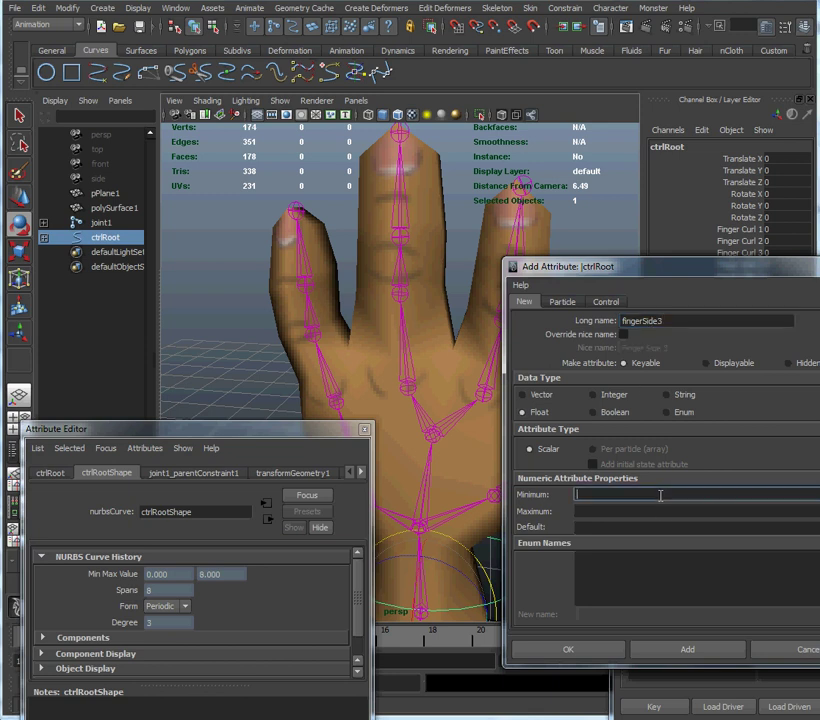
{"action": "left_click", "coordinate": [660, 512]}
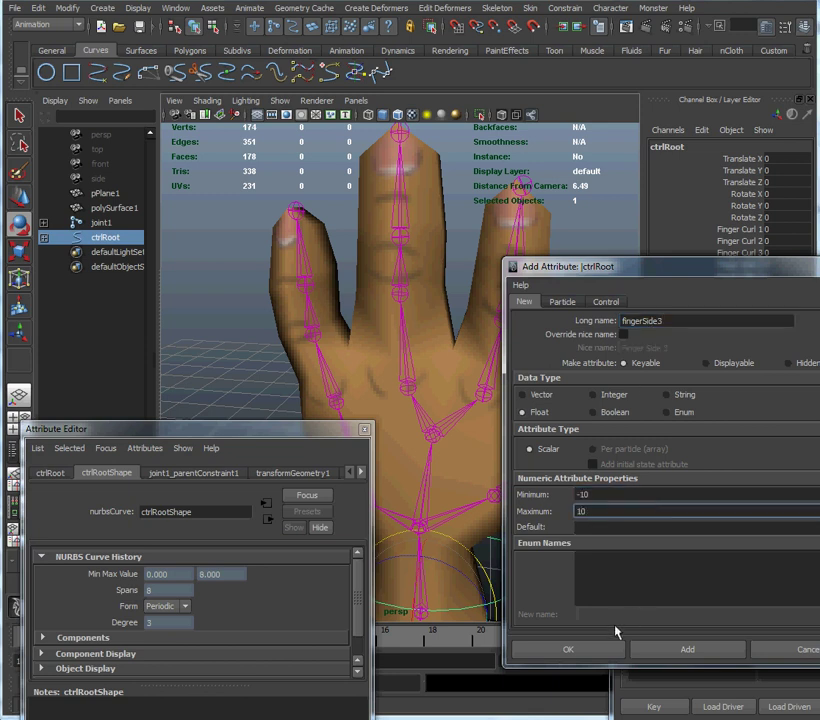
{"action": "left_click", "coordinate": [617, 650]}
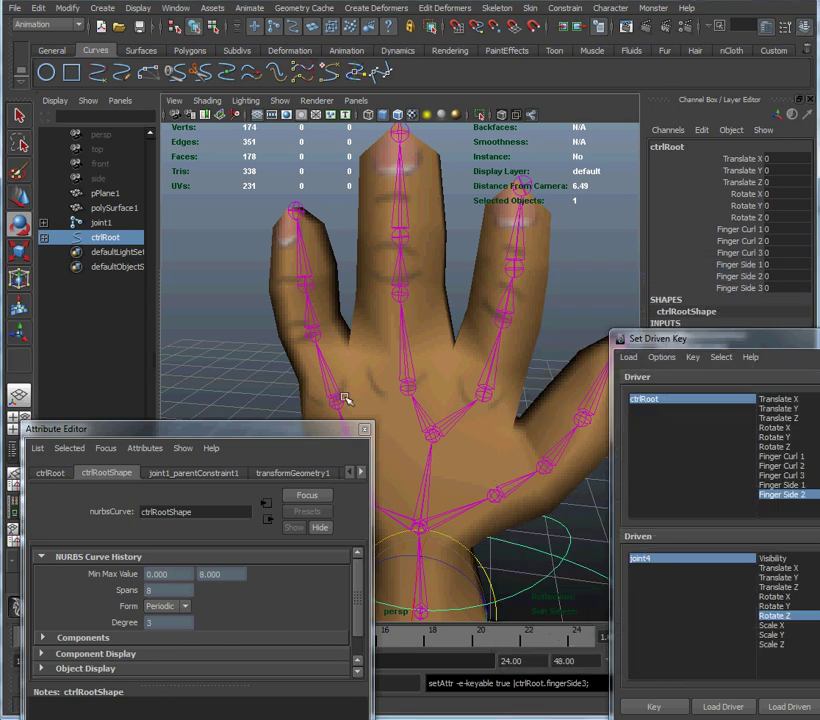
Step: Set ctrlRoot's Finger Side 3 as driver and joint17's Rotate Z as driven, and key the rest pose
{"action": "left_click", "coordinate": [706, 400]}
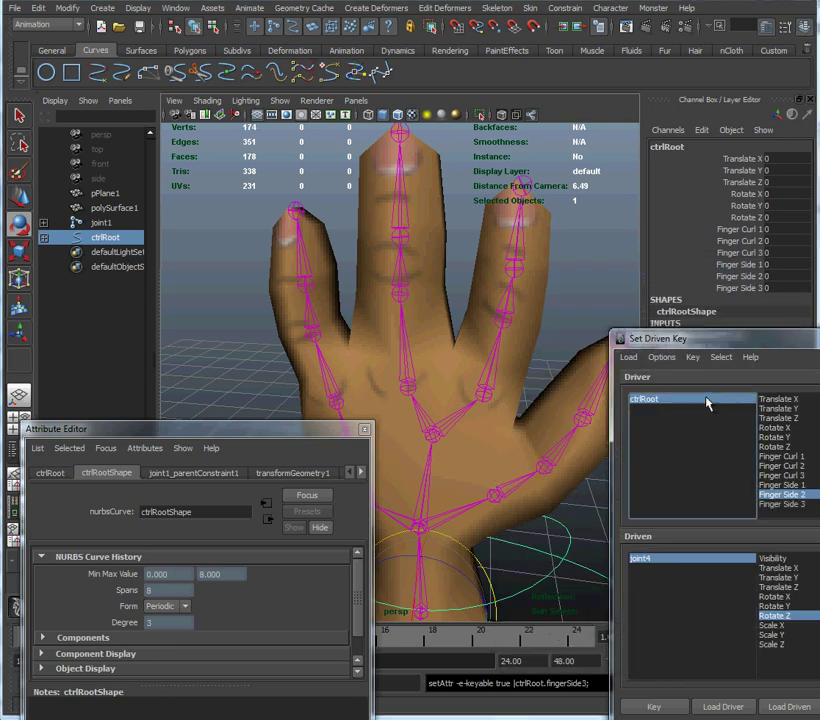
{"action": "left_click", "coordinate": [800, 506]}
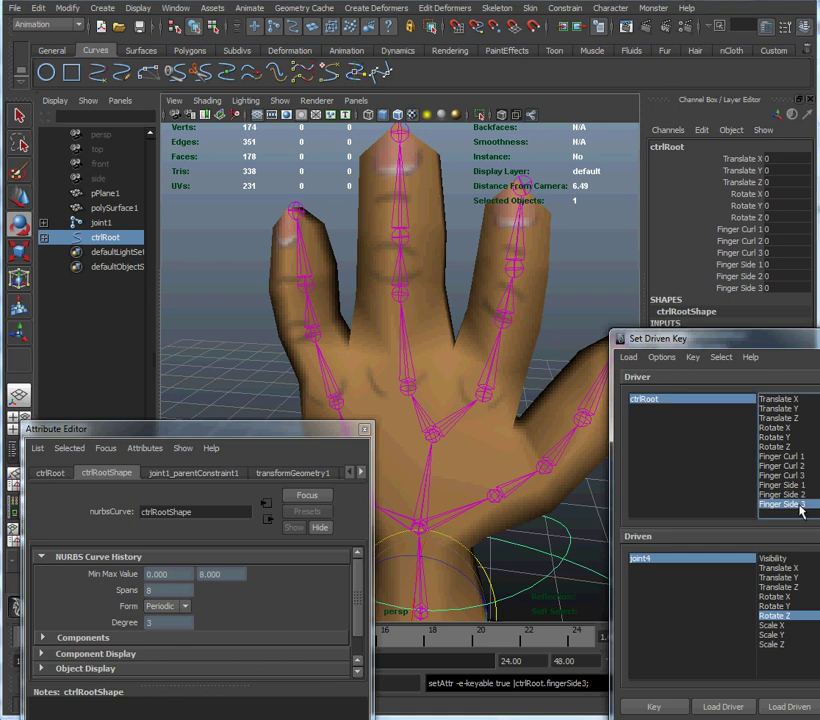
{"action": "left_click", "coordinate": [337, 400]}
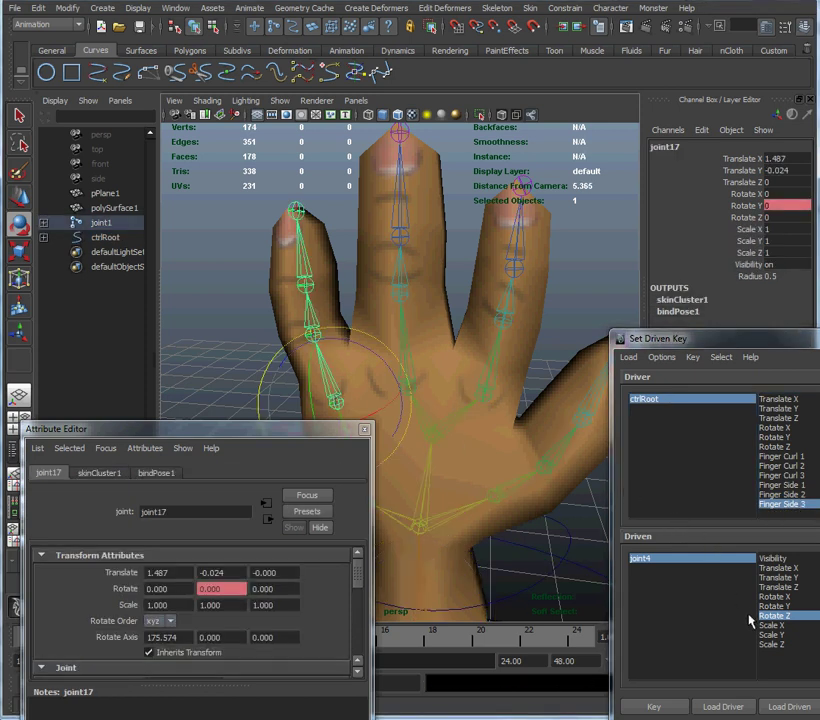
{"action": "left_click", "coordinate": [776, 703]}
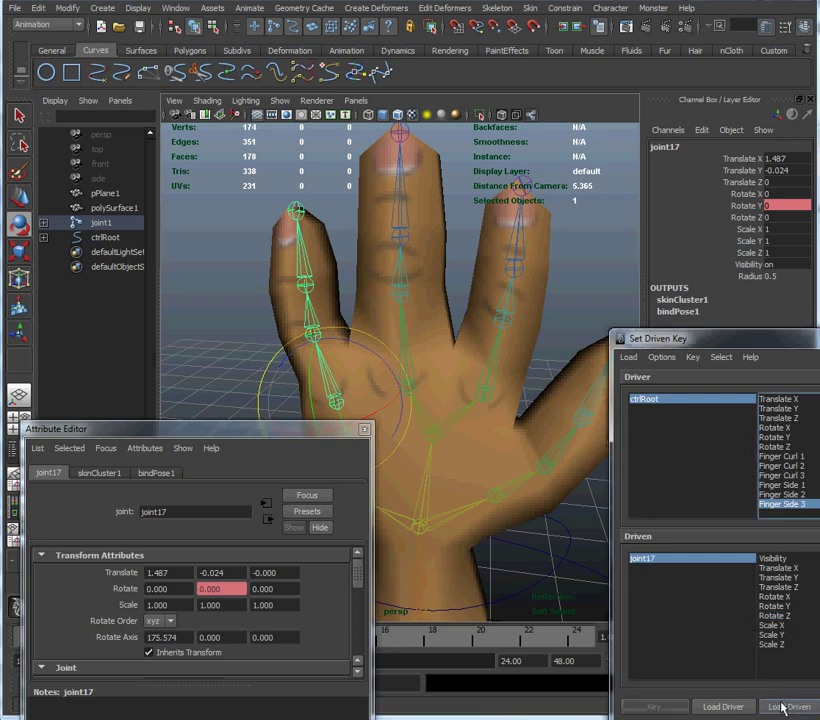
{"action": "left_click", "coordinate": [771, 616]}
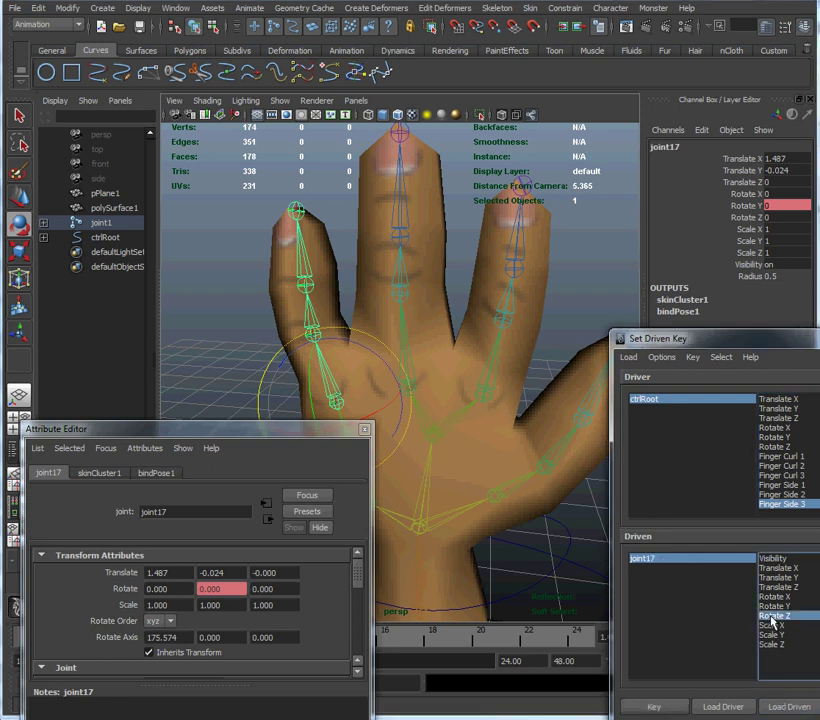
{"action": "left_click", "coordinate": [652, 707]}
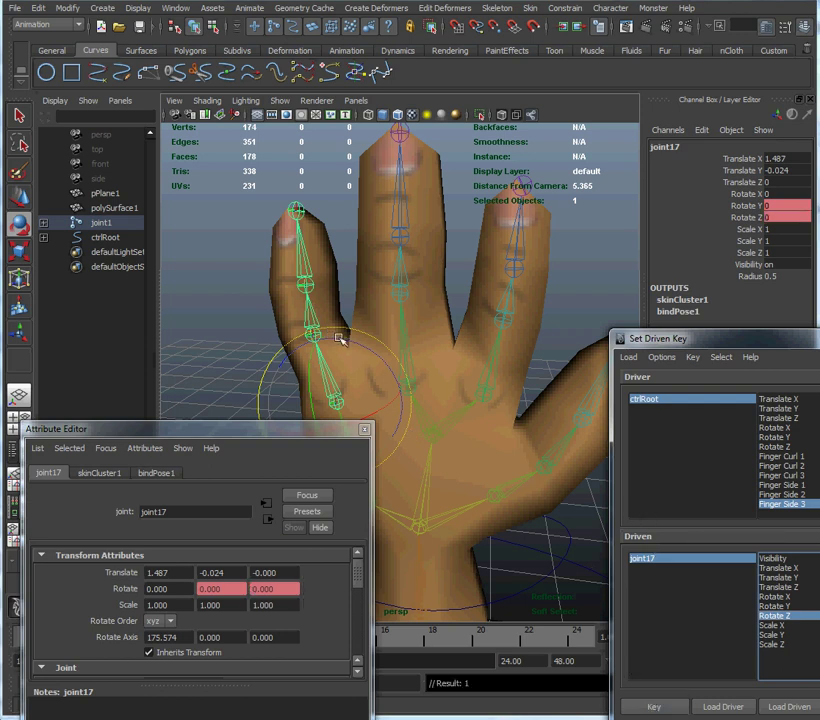
Step: Try rotating joint17 outward to about 34.2 in Rotate Z with Finger Side 3 at 0
{"action": "left_click_drag", "start_coordinate": [285, 437], "coordinate": [381, 586]}
{"action": "left_click_drag", "start_coordinate": [365, 349], "coordinate": [323, 347]}
{"action": "left_click_drag", "start_coordinate": [227, 388], "coordinate": [268, 382], "text": "alt"}
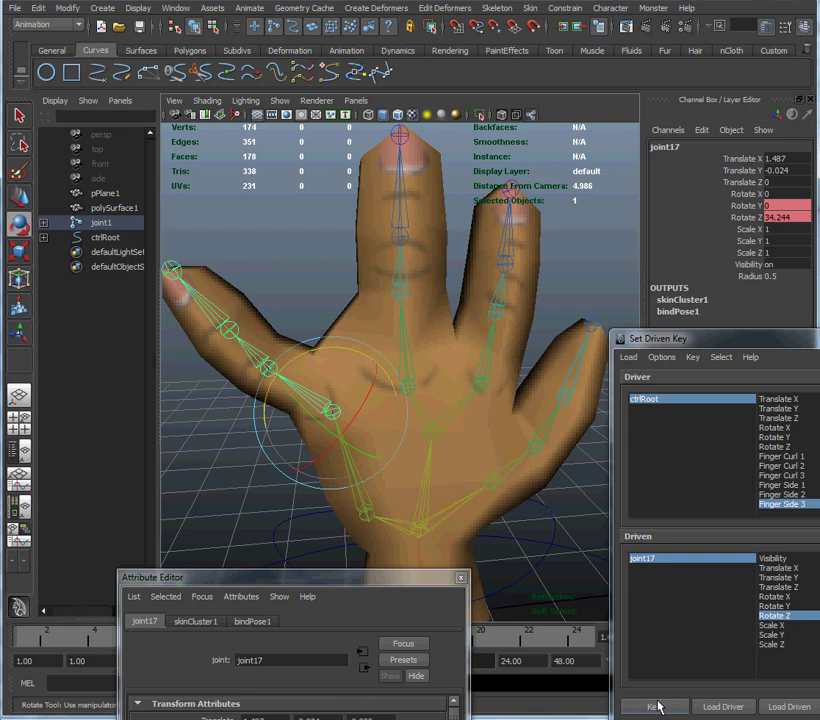
Step: Set ctrlRoot's Finger Side 3 to -10, rotate joint17 outward to about 39.7 in Rotate Z, and key the driven pose
{"action": "left_click_drag", "start_coordinate": [591, 536], "coordinate": [583, 567]}
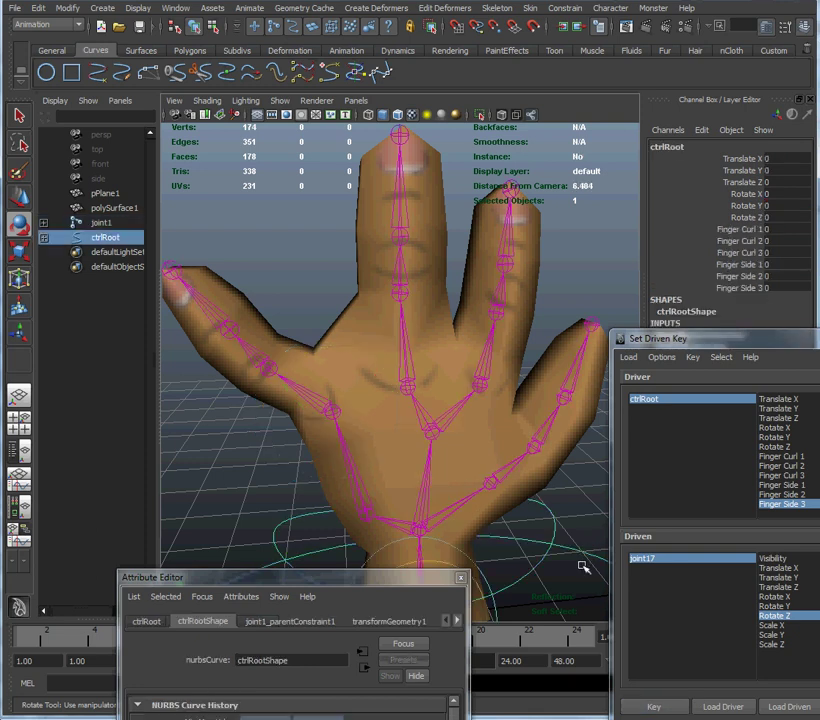
{"action": "left_click", "coordinate": [783, 288]}
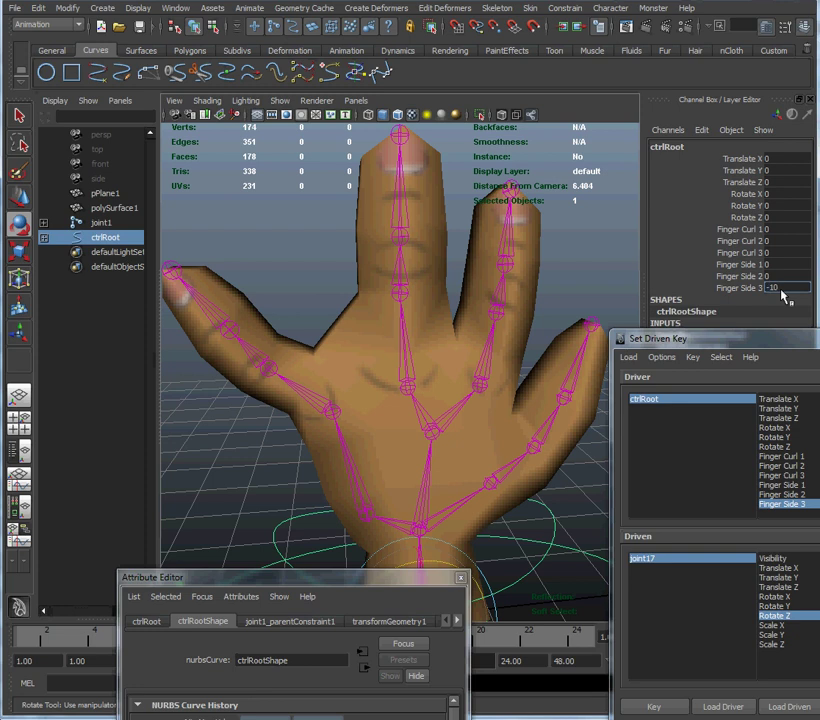
{"action": "type", "text": "-10"}
{"action": "key", "text": "Return"}
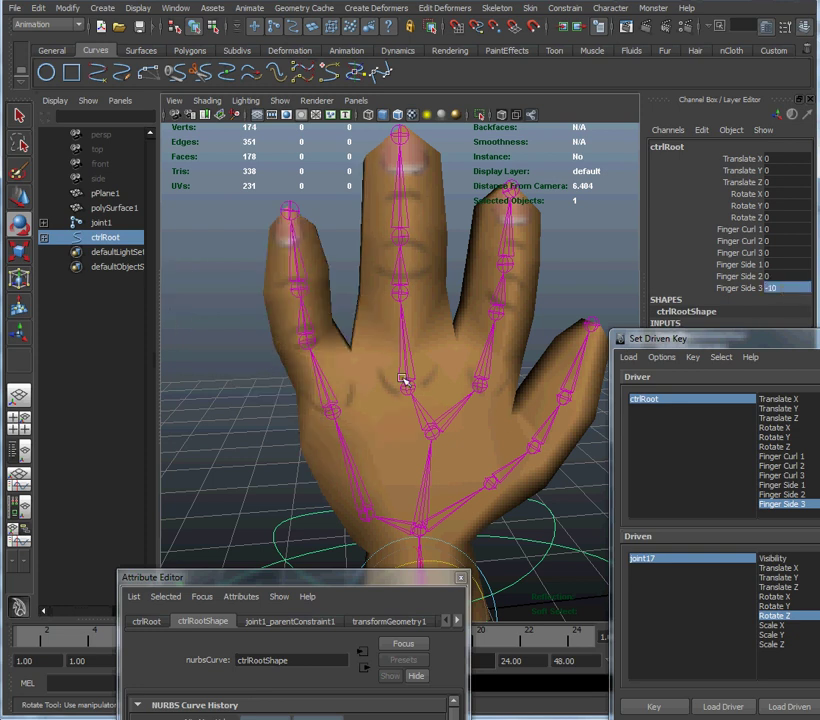
{"action": "left_click", "coordinate": [338, 407]}
{"action": "left_click_drag", "start_coordinate": [366, 356], "coordinate": [322, 356]}
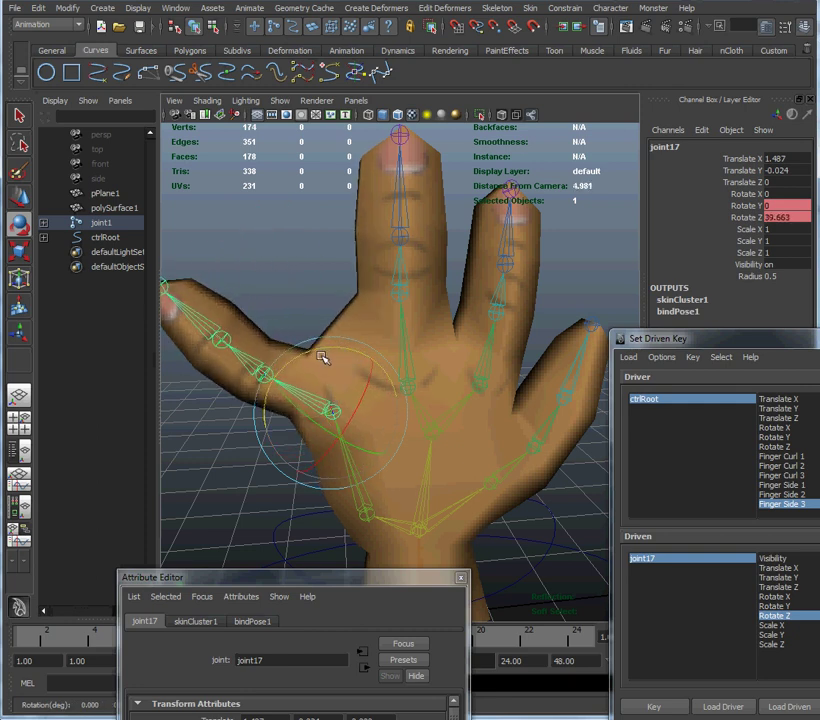
{"action": "left_click_drag", "start_coordinate": [382, 582], "coordinate": [366, 307]}
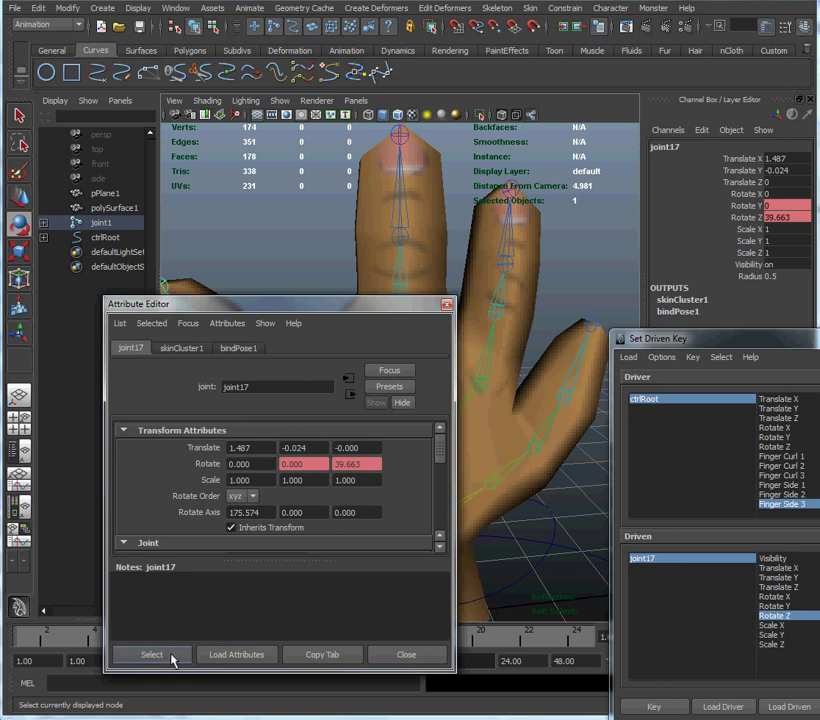
{"action": "left_click_drag", "start_coordinate": [348, 313], "coordinate": [335, 573]}
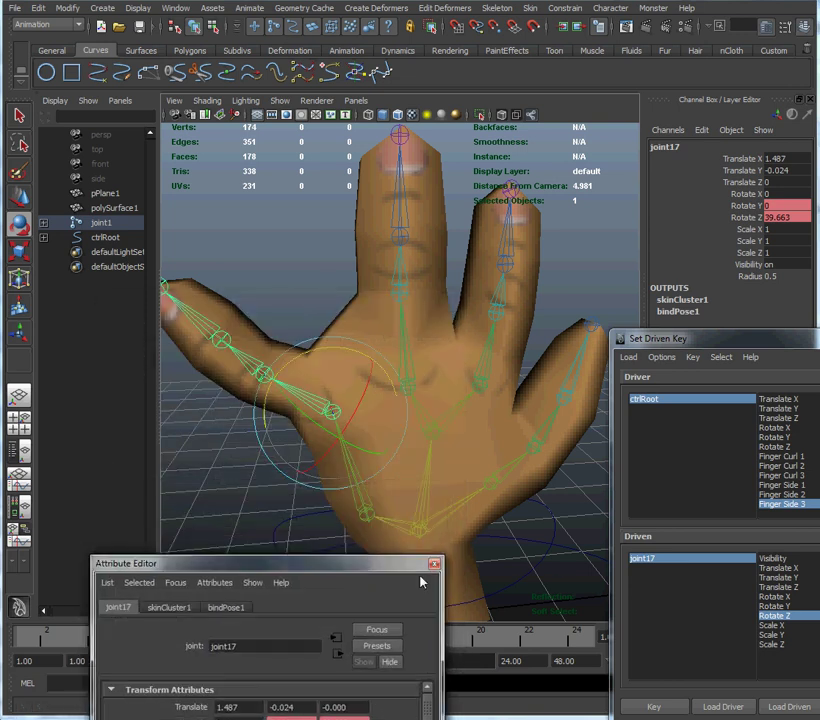
{"action": "left_click", "coordinate": [673, 707]}
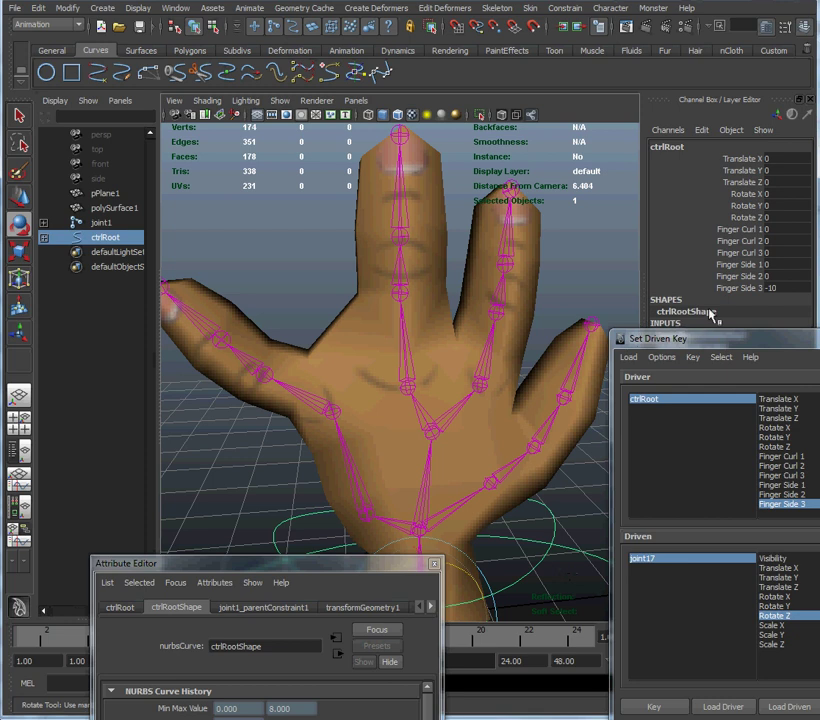
Step: Set ctrlRoot's Finger Side 3 to 10, rotate joint17 inward to about -15.3 in Rotate Z, and key the driven pose
{"action": "double_click", "coordinate": [786, 289]}
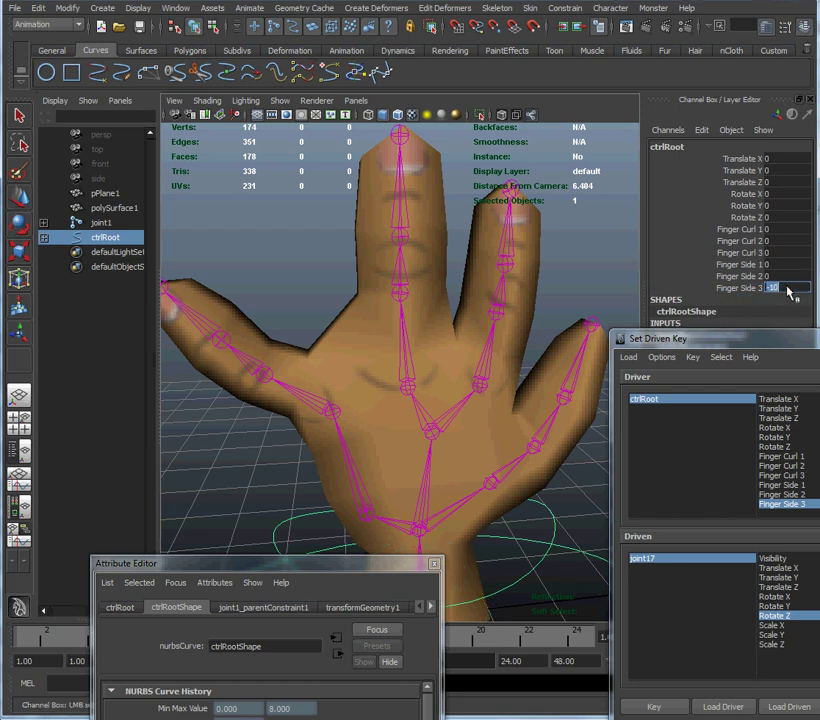
{"action": "key", "text": "Return"}
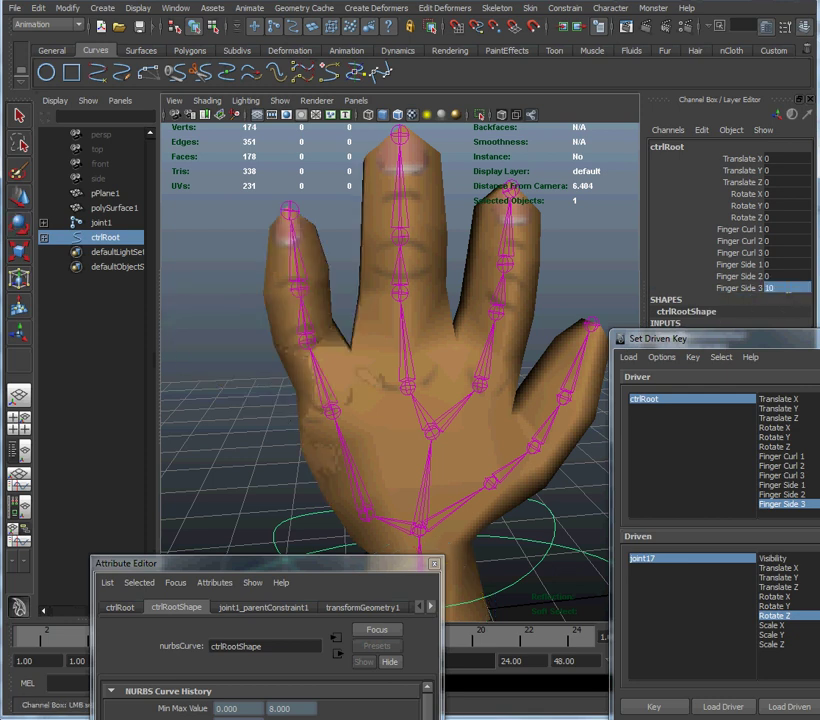
{"action": "left_click", "coordinate": [335, 411]}
{"action": "key", "text": "e"}
{"action": "left_click_drag", "start_coordinate": [362, 355], "coordinate": [381, 356]}
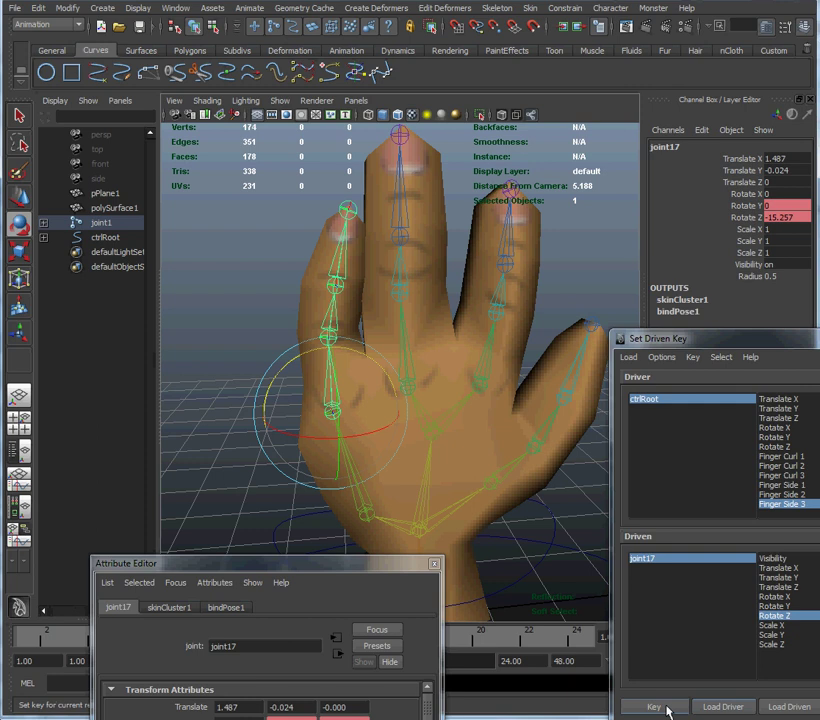
{"action": "left_click", "coordinate": [666, 708]}
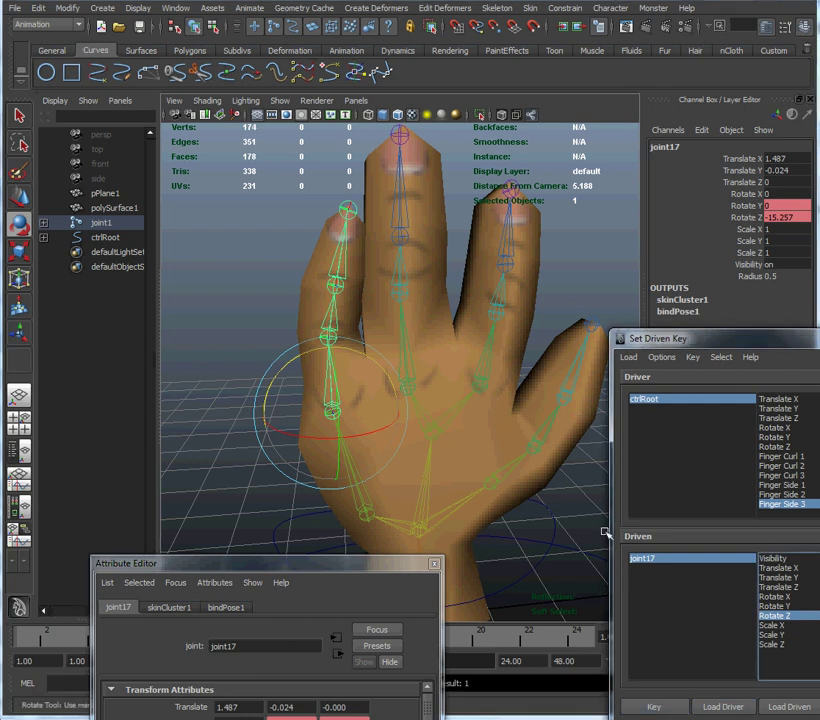
Step: Scrub ctrlRoot's Finger Side 3 down to -10 to test the outer finger's swing, and close the Attribute Editor and Set Driven Key windows
{"action": "left_click", "coordinate": [576, 560]}
{"action": "left_click", "coordinate": [738, 289]}
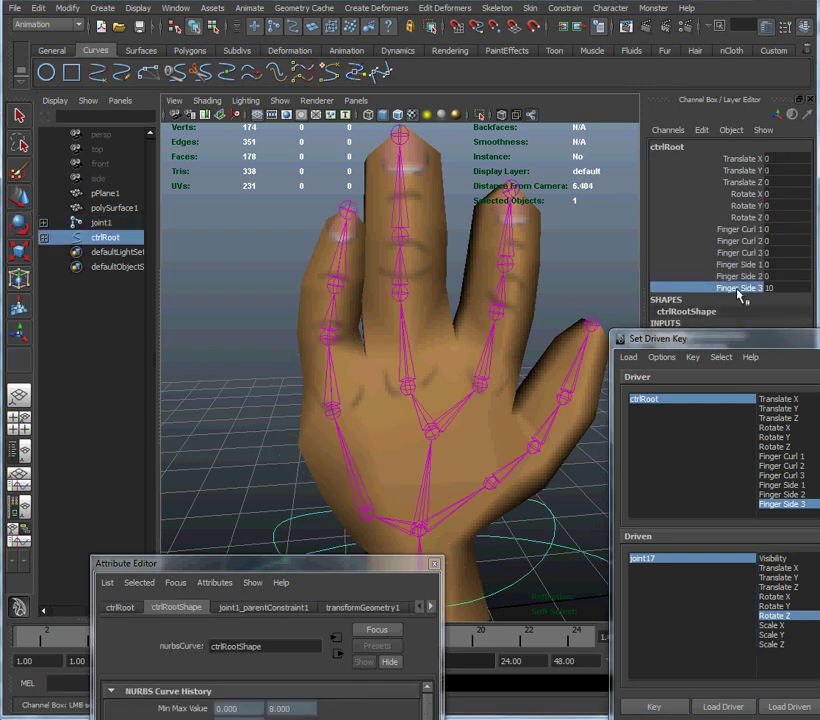
{"action": "middle_click_drag", "start_coordinate": [581, 283], "coordinate": [446, 316]}
{"action": "left_click_drag", "start_coordinate": [306, 563], "coordinate": [699, 449]}
{"action": "key", "text": "ctrl+a"}
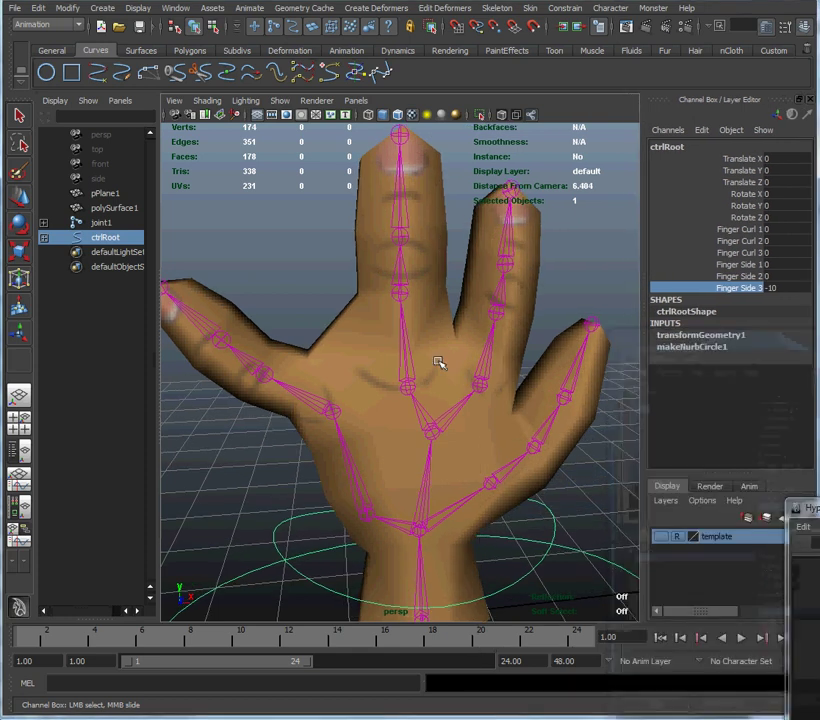
Step: Scrub ctrlRoot's Finger Side 3 back to about 0.4 to check the outer finger's swing from the palm side
{"action": "left_click_drag", "start_coordinate": [243, 407], "coordinate": [530, 391], "text": "alt"}
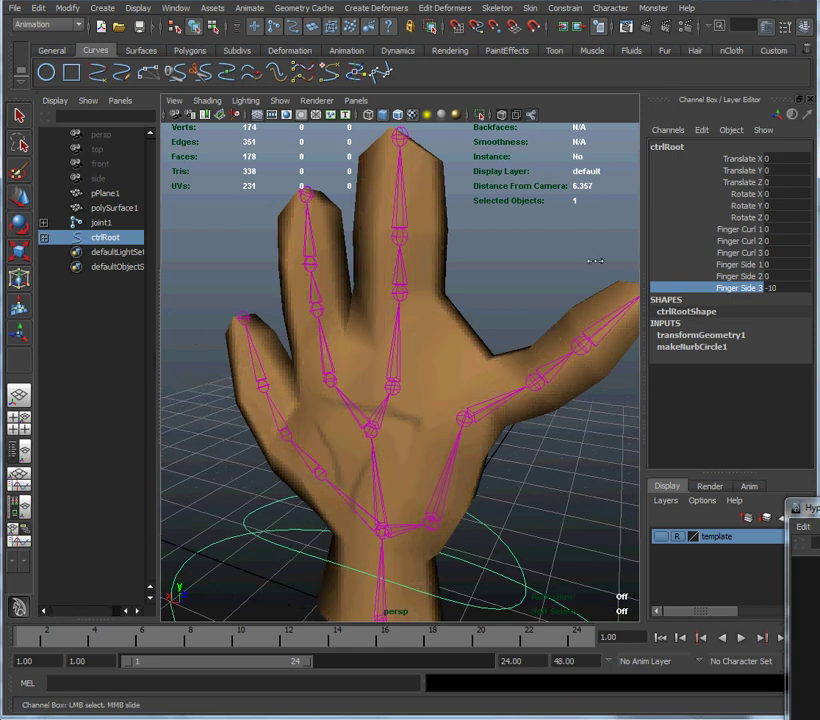
{"action": "middle_click_drag", "start_coordinate": [568, 261], "coordinate": [675, 269]}
{"action": "right_click", "coordinate": [573, 323]}
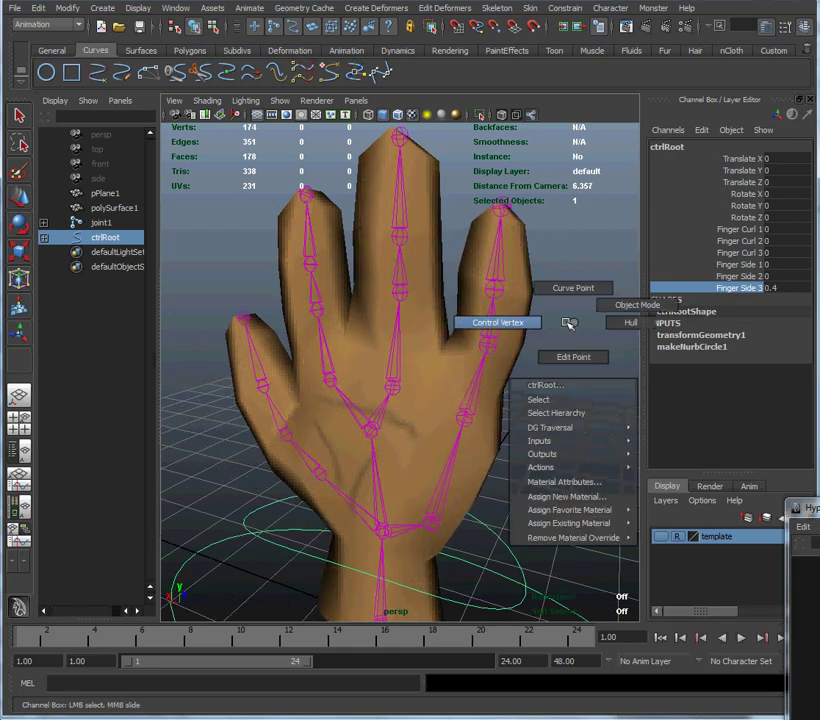
{"action": "left_click_drag", "start_coordinate": [597, 322], "coordinate": [577, 333], "text": "alt"}
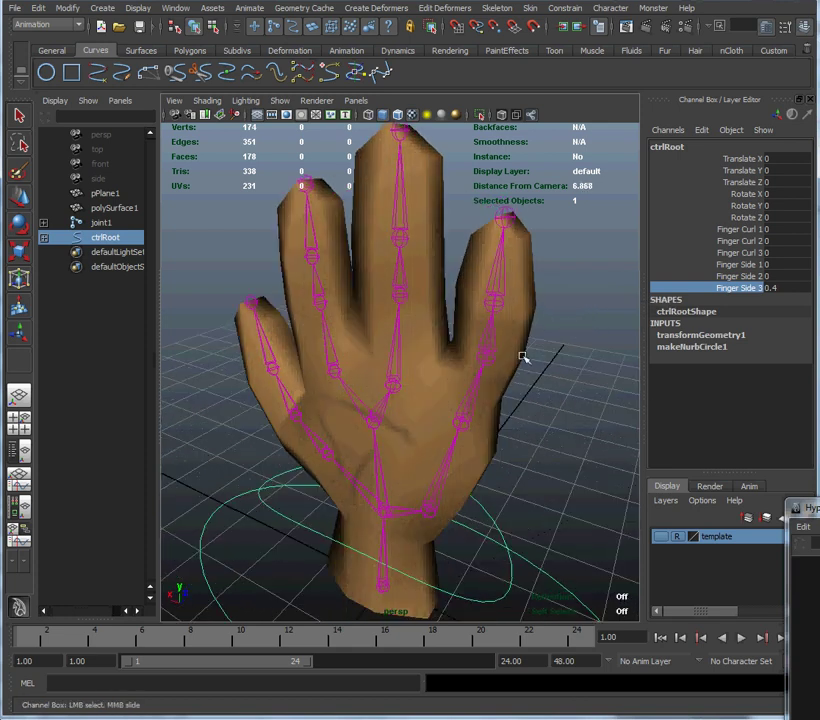
{"action": "left_click_drag", "start_coordinate": [521, 339], "coordinate": [473, 340], "text": "alt"}
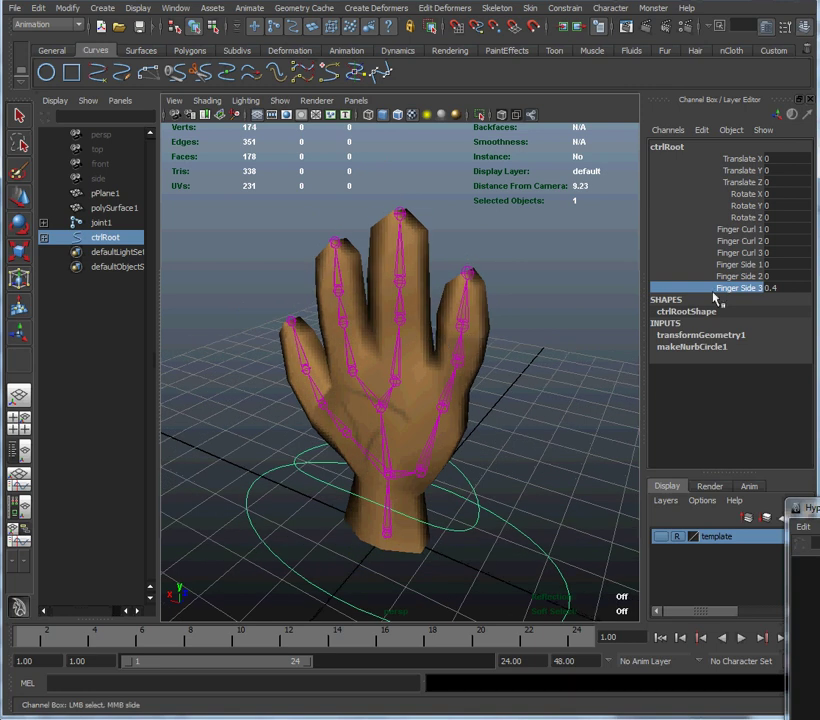
Step: Pose the first finger by scrubbing ctrlRoot's Finger Curl 1 to about 5.9 and Finger Side 1 to about 4.4
{"action": "left_click", "coordinate": [727, 231]}
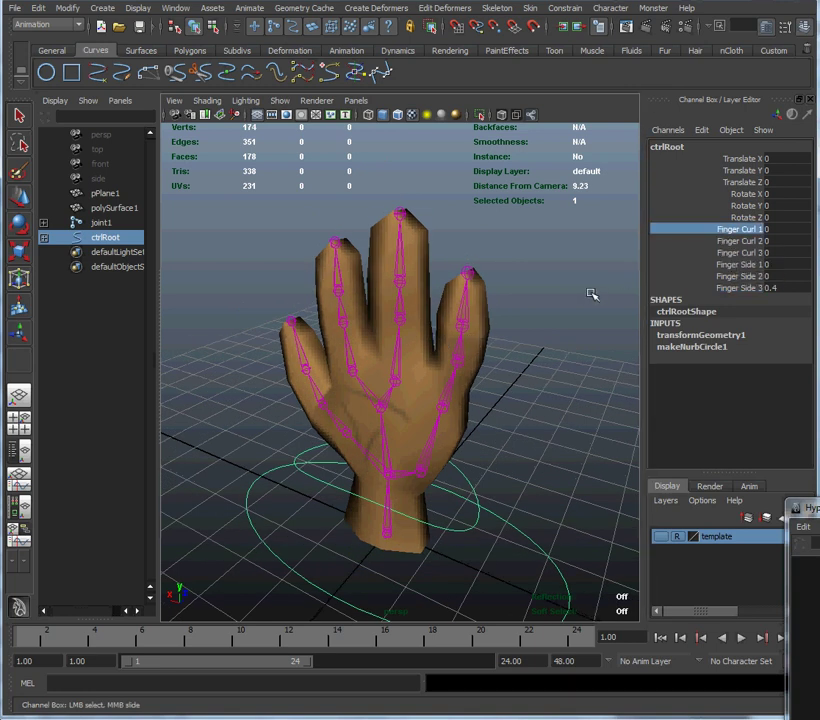
{"action": "middle_click_drag", "start_coordinate": [592, 291], "coordinate": [669, 287]}
{"action": "left_click", "coordinate": [682, 266]}
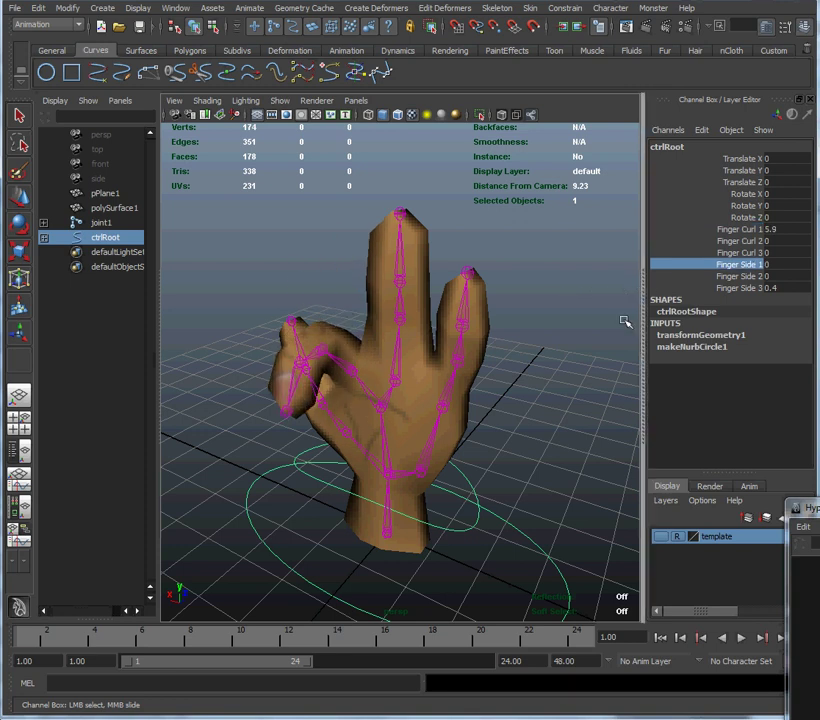
{"action": "middle_click_drag", "start_coordinate": [515, 370], "coordinate": [347, 322]}
{"action": "middle_click_drag", "start_coordinate": [437, 326], "coordinate": [540, 342]}
{"action": "left_click_drag", "start_coordinate": [399, 375], "coordinate": [472, 361], "text": "alt"}
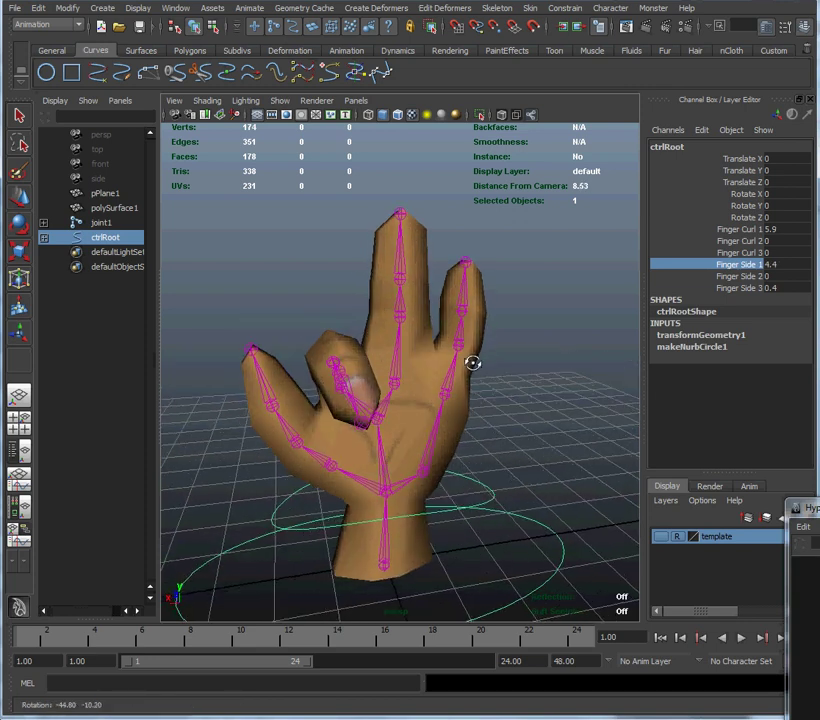
Step: Pose the middle finger by scrubbing ctrlRoot's Finger Curl 2 to about 2.6 and Finger Side 2 to about 5.4
{"action": "left_click", "coordinate": [736, 279]}
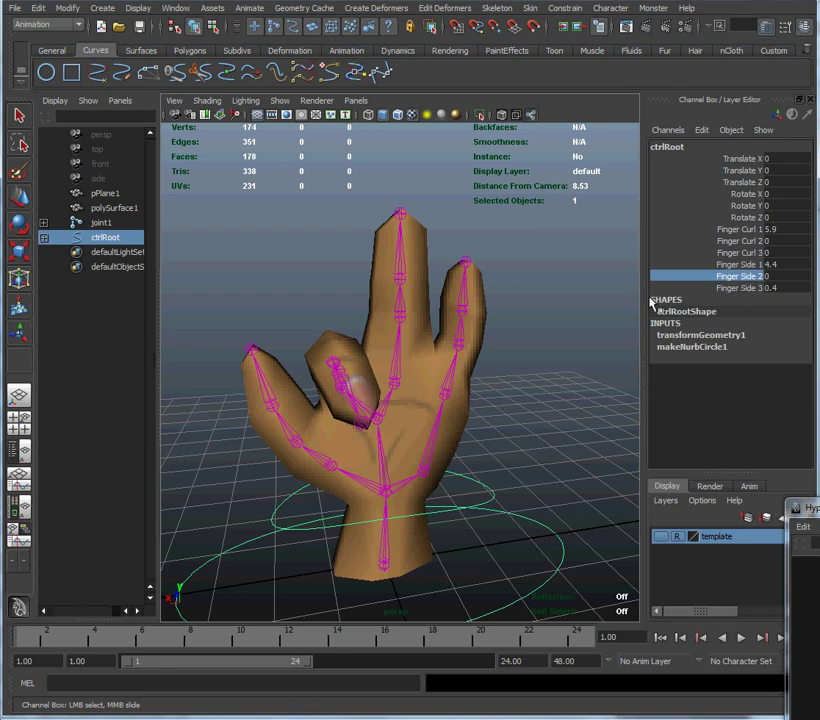
{"action": "middle_click_drag", "start_coordinate": [489, 319], "coordinate": [545, 320]}
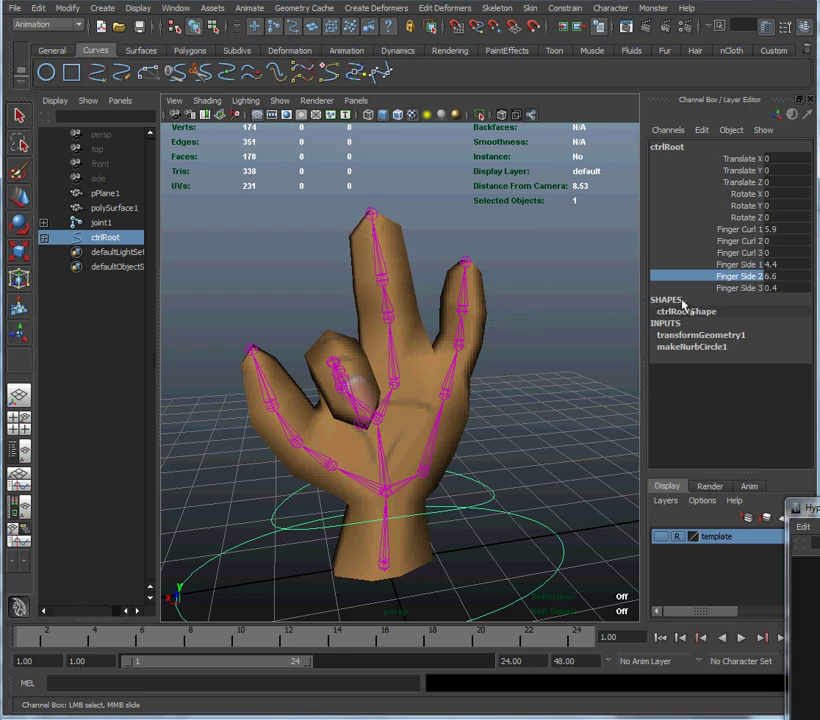
{"action": "left_click", "coordinate": [722, 242]}
{"action": "middle_click_drag", "start_coordinate": [538, 302], "coordinate": [591, 302]}
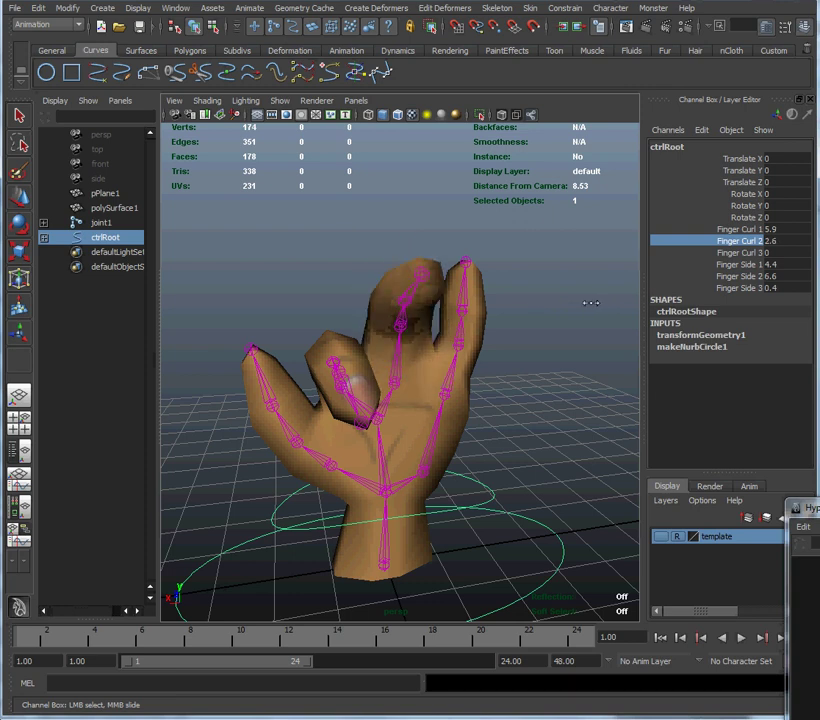
{"action": "left_click", "coordinate": [703, 276]}
{"action": "mouse_move", "coordinate": [522, 344]}
{"action": "middle_mouse_down"}
{"action": "mouse_move", "coordinate": [558, 342]}
{"action": "mouse_move", "coordinate": [487, 340]}
{"action": "mouse_move", "coordinate": [520, 342]}
{"action": "middle_mouse_up"}
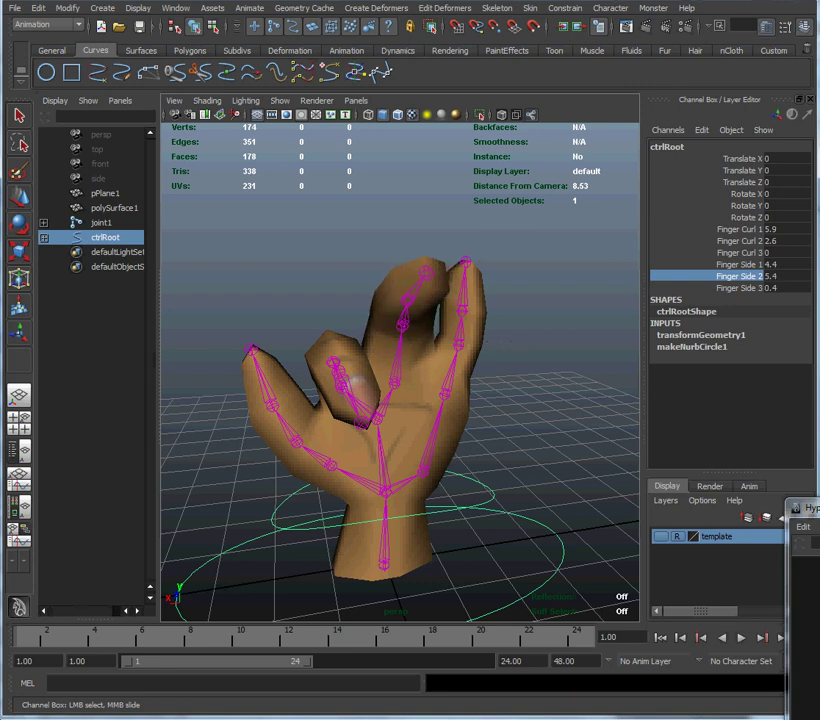